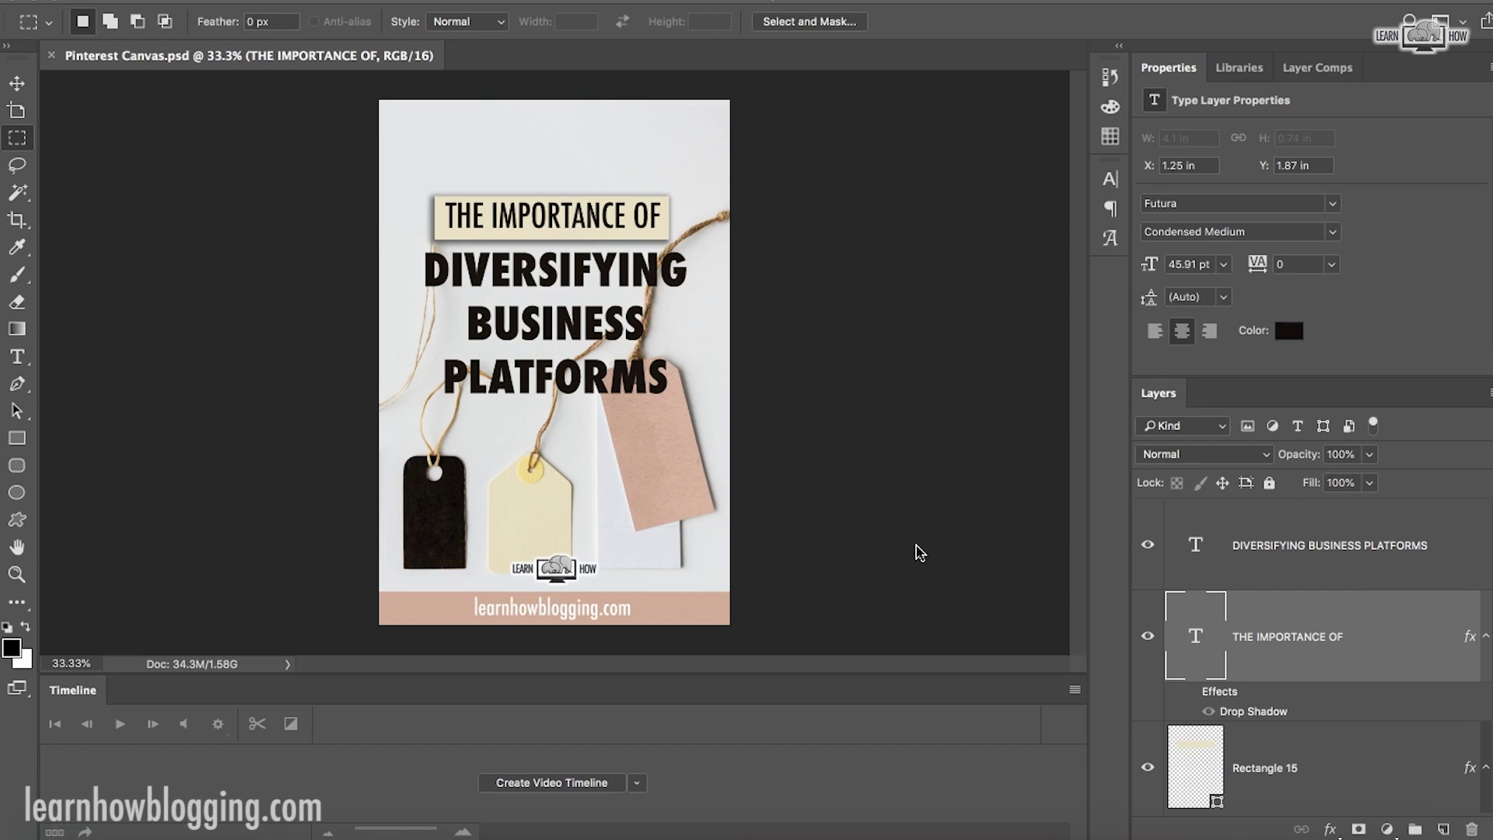
- Delete the layers from the DIVERSIFYING BUSINESS PLATFORMS title down through Rectangle 15
click(943, 544)
click(917, 542)
scroll(1372, 649, down, 2)
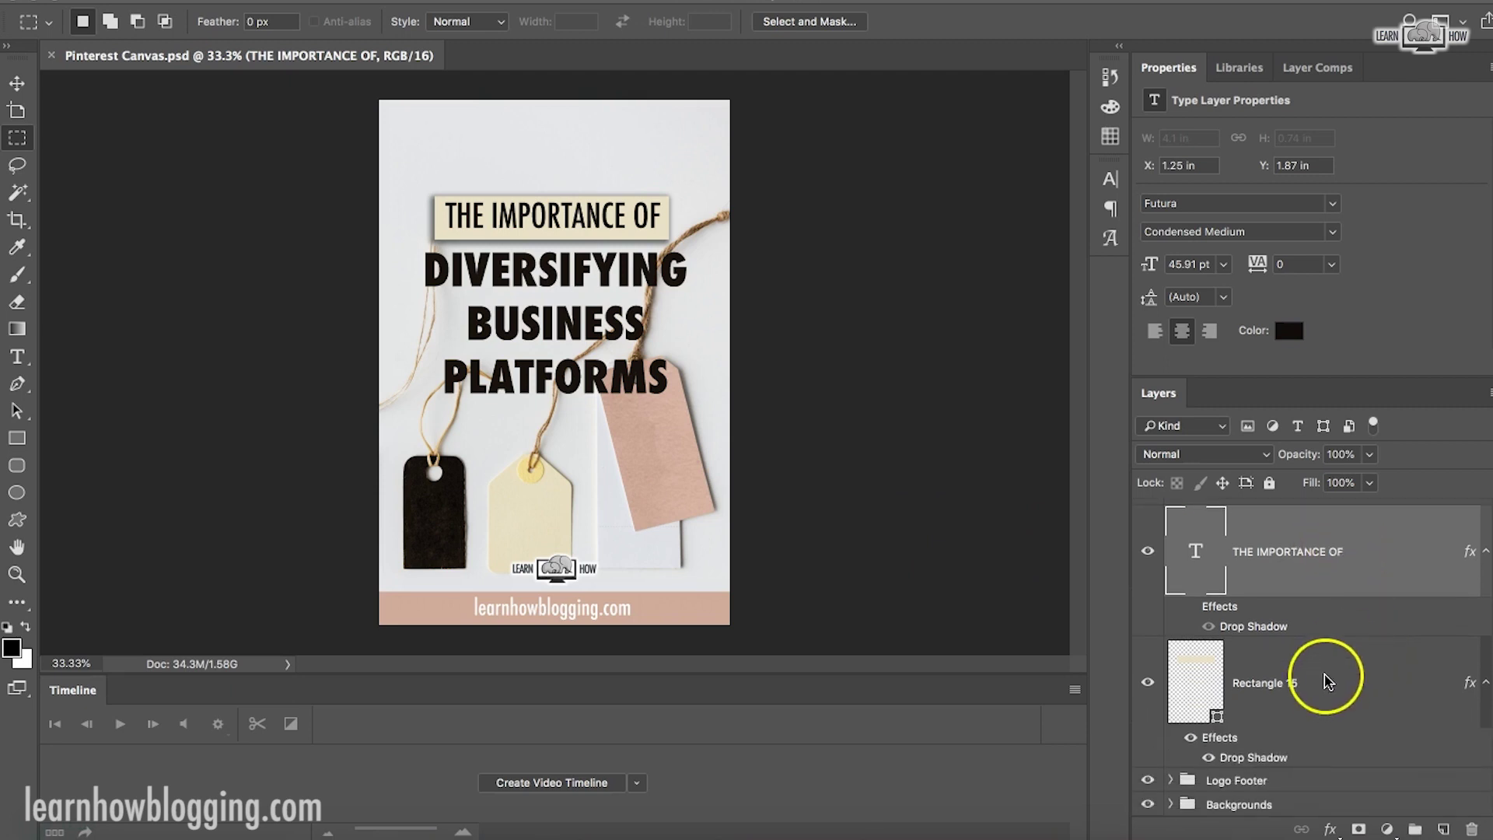
scroll(1360, 688, up, 2)
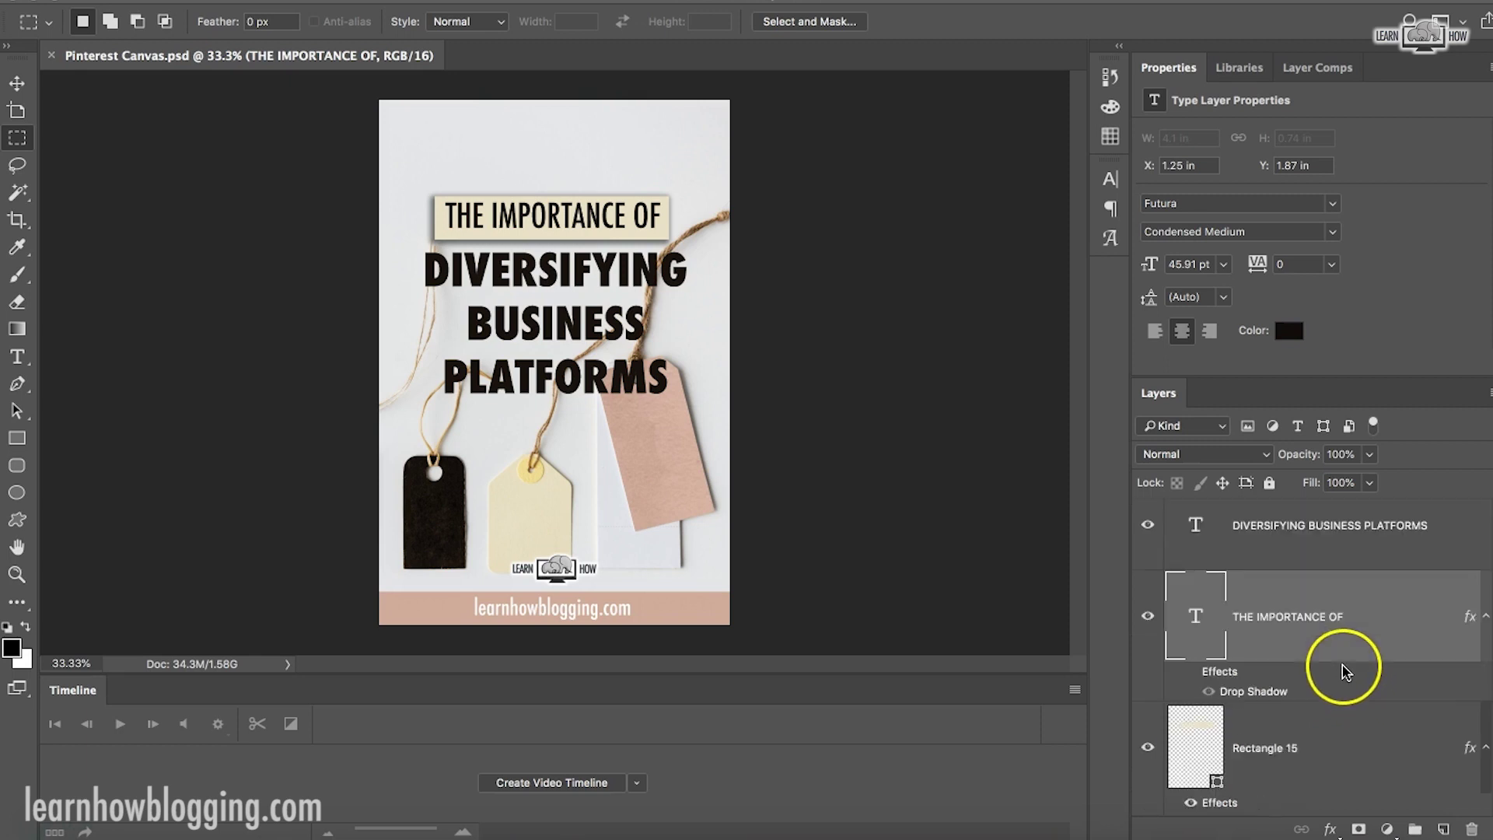
click(1311, 553)
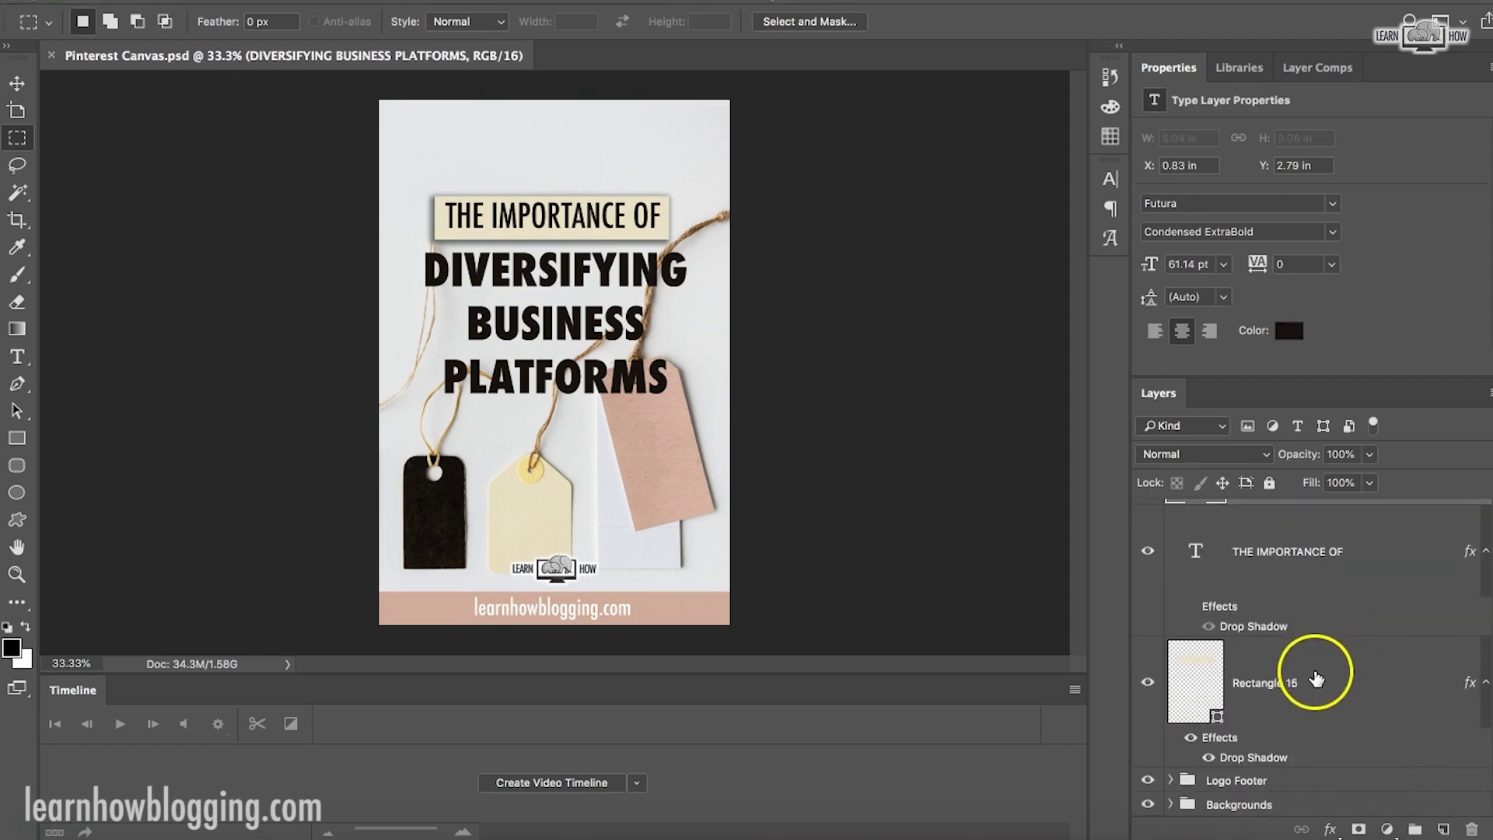
shift+click(1317, 680)
key(Delete)
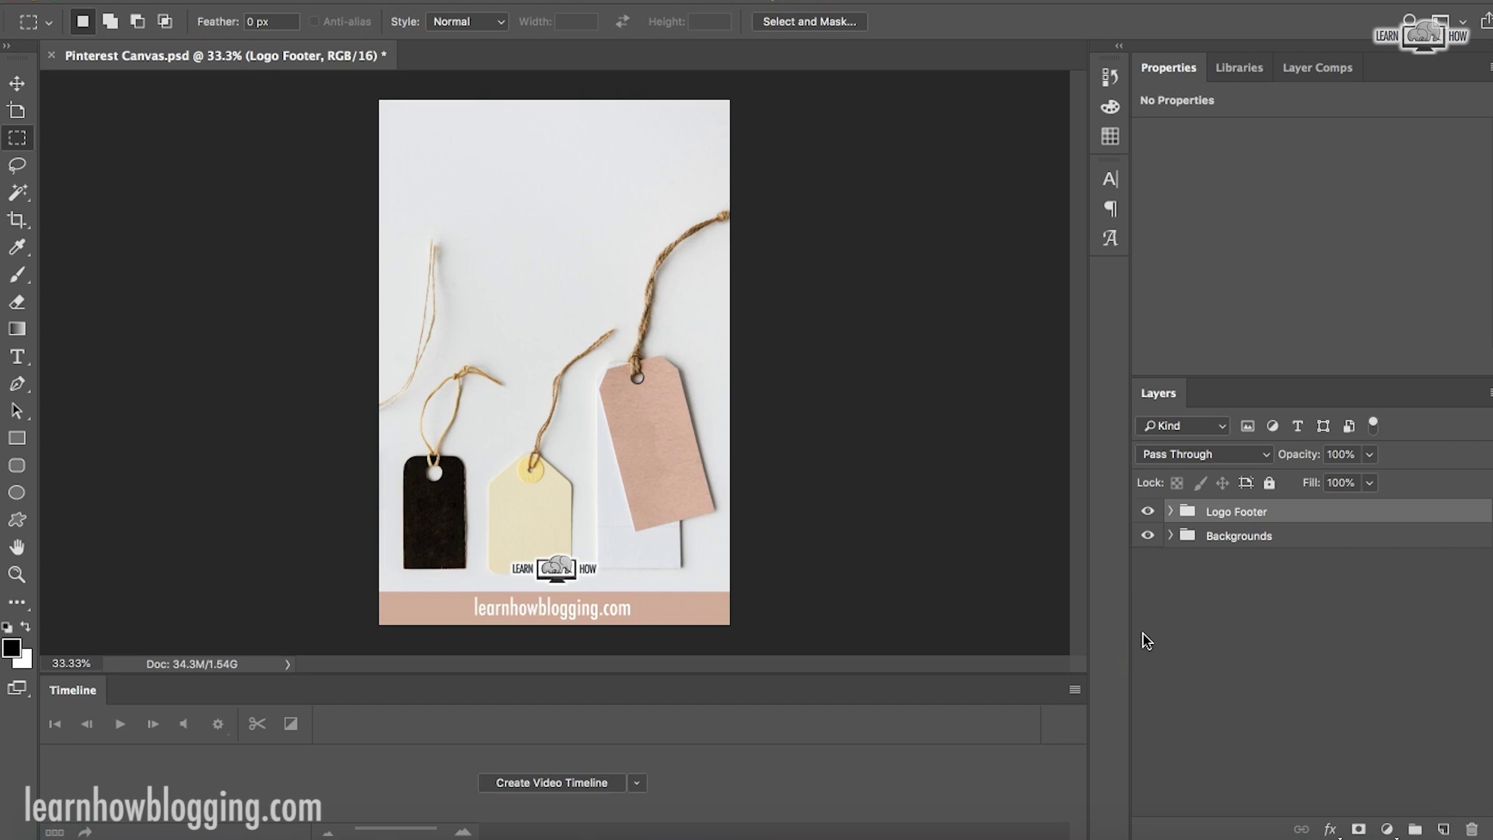
click(1170, 535)
- Hide Layer 60, the tag photo, inside the Backgrounds group
click(1148, 592)
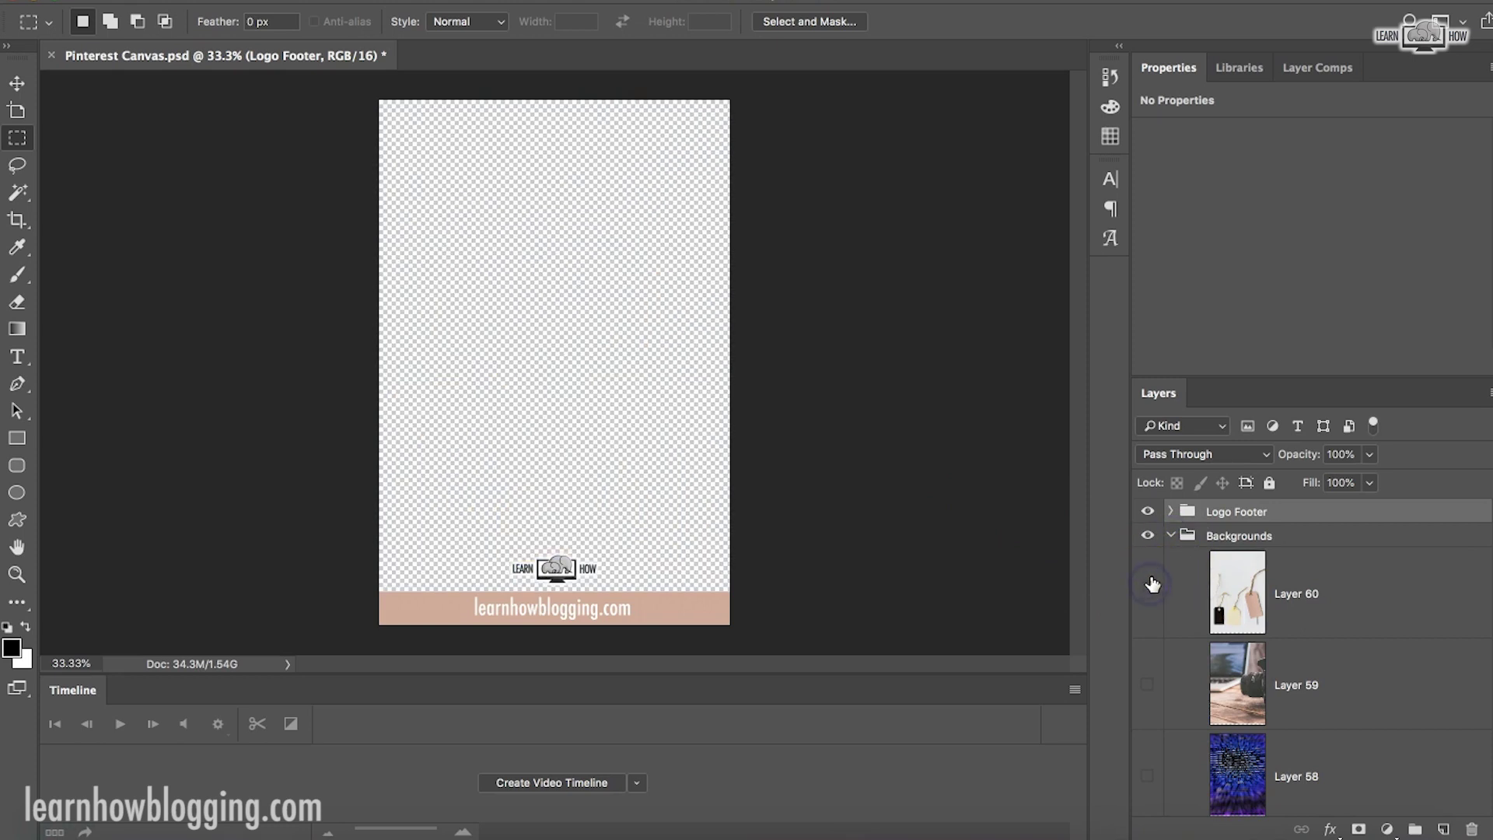
click(1171, 536)
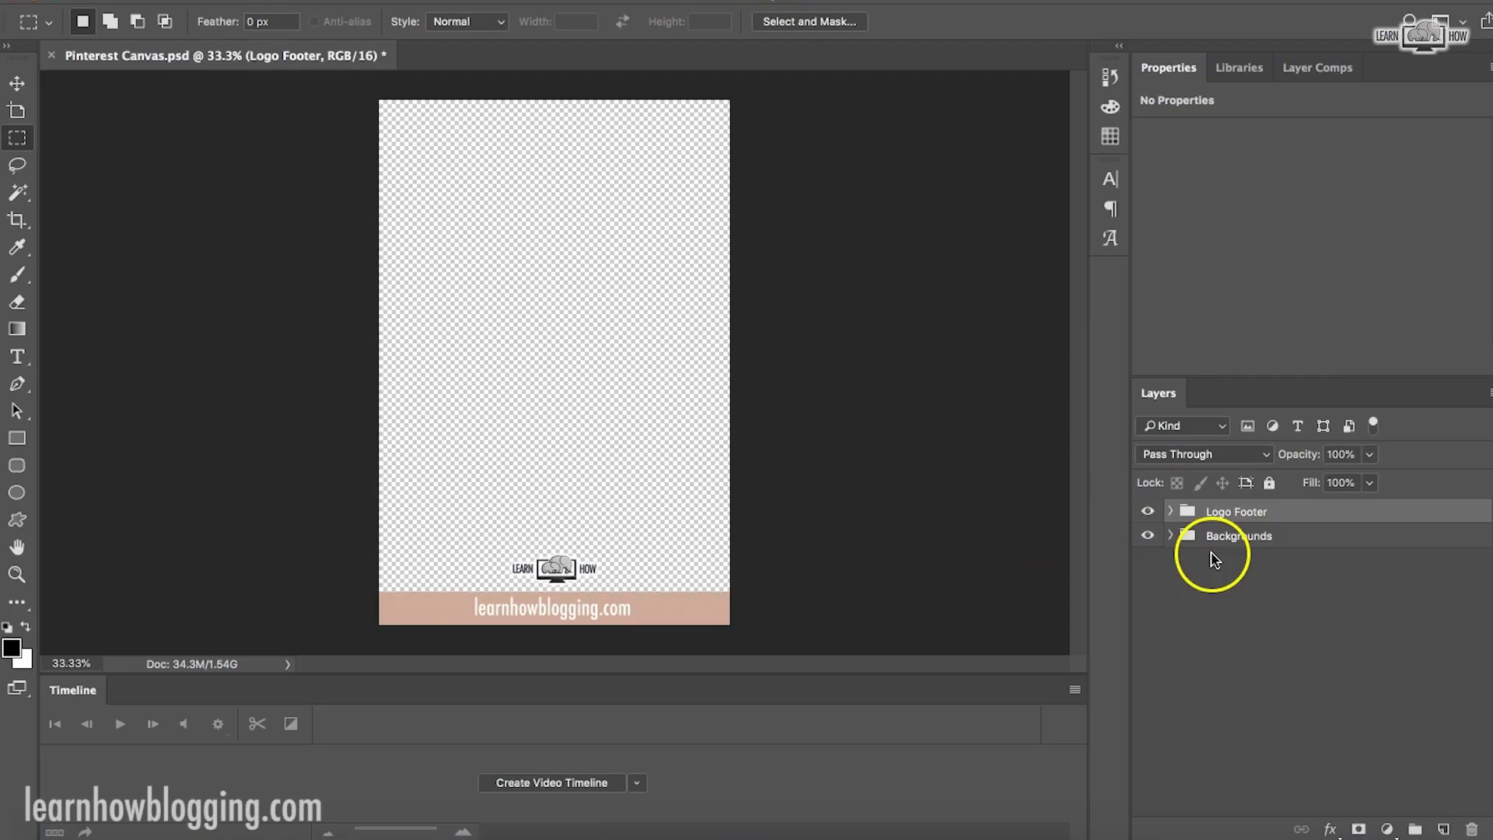
- Find Layer 33, the pushpin photo, in the Backgrounds group and make it visible
click(1188, 581)
click(1172, 537)
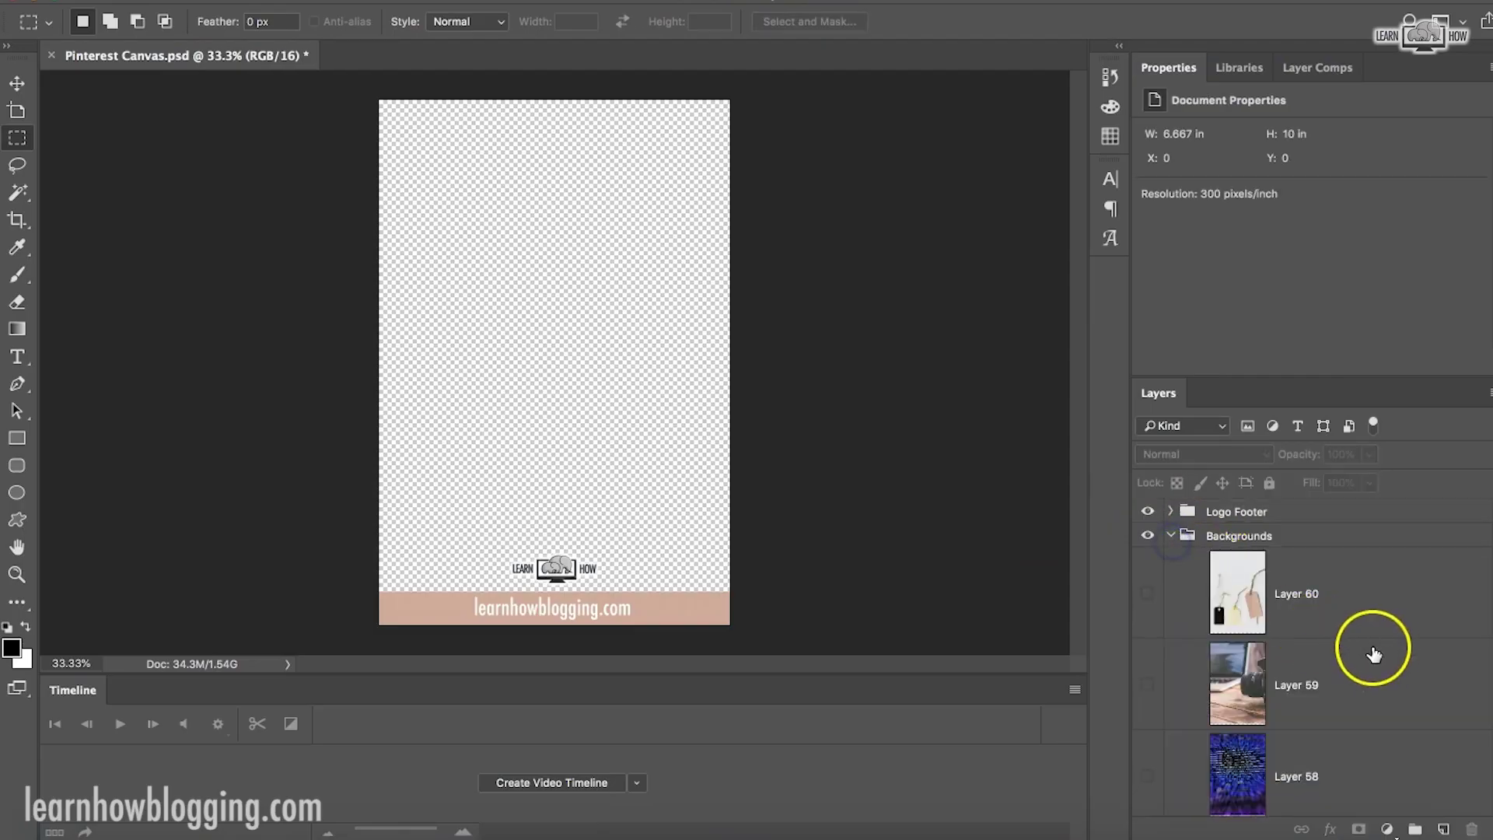
scroll(1380, 654, down, 5)
scroll(1385, 662, down, 15)
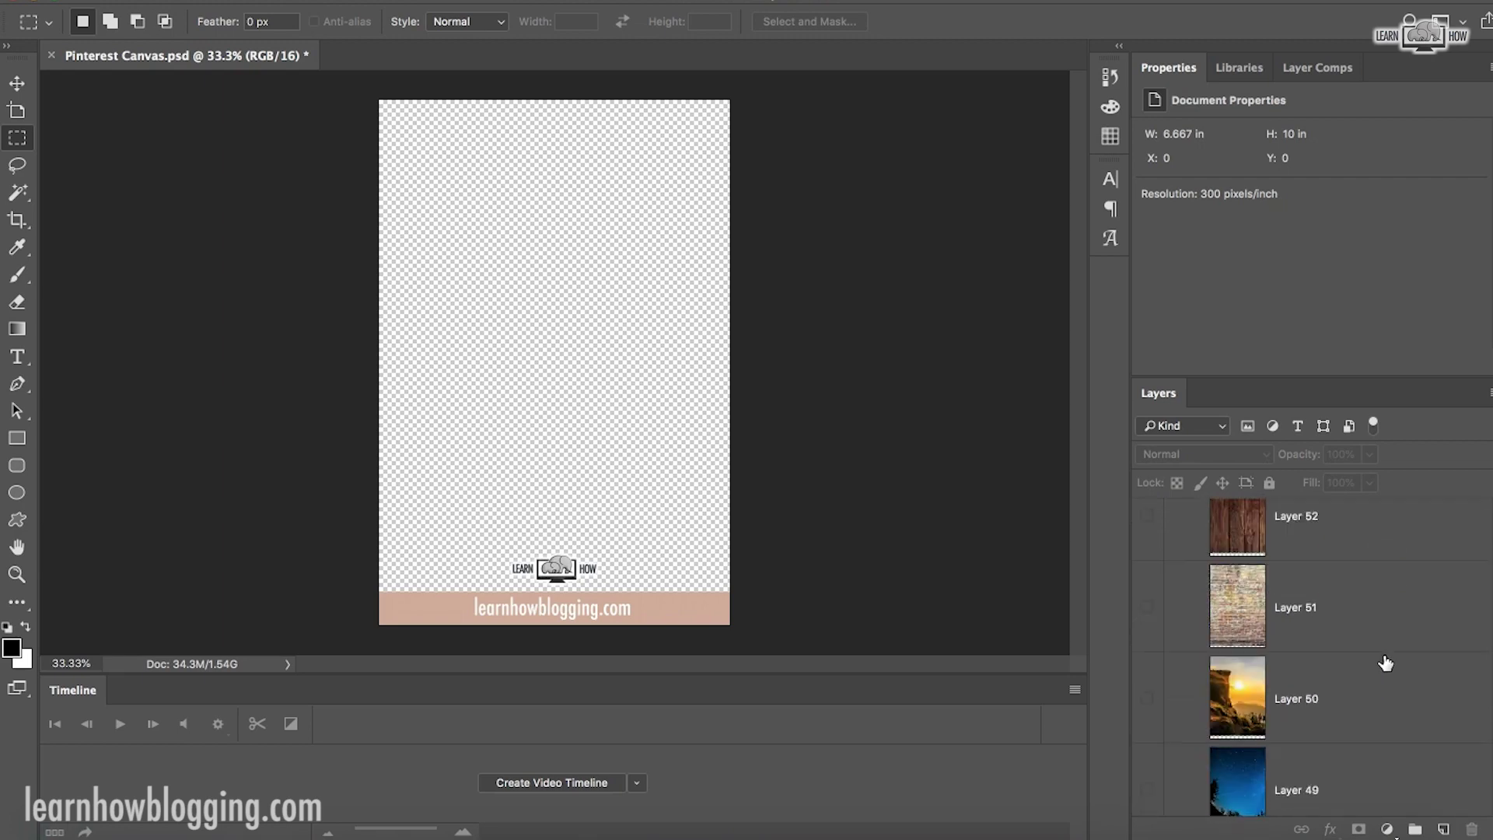
scroll(1388, 664, down, 1)
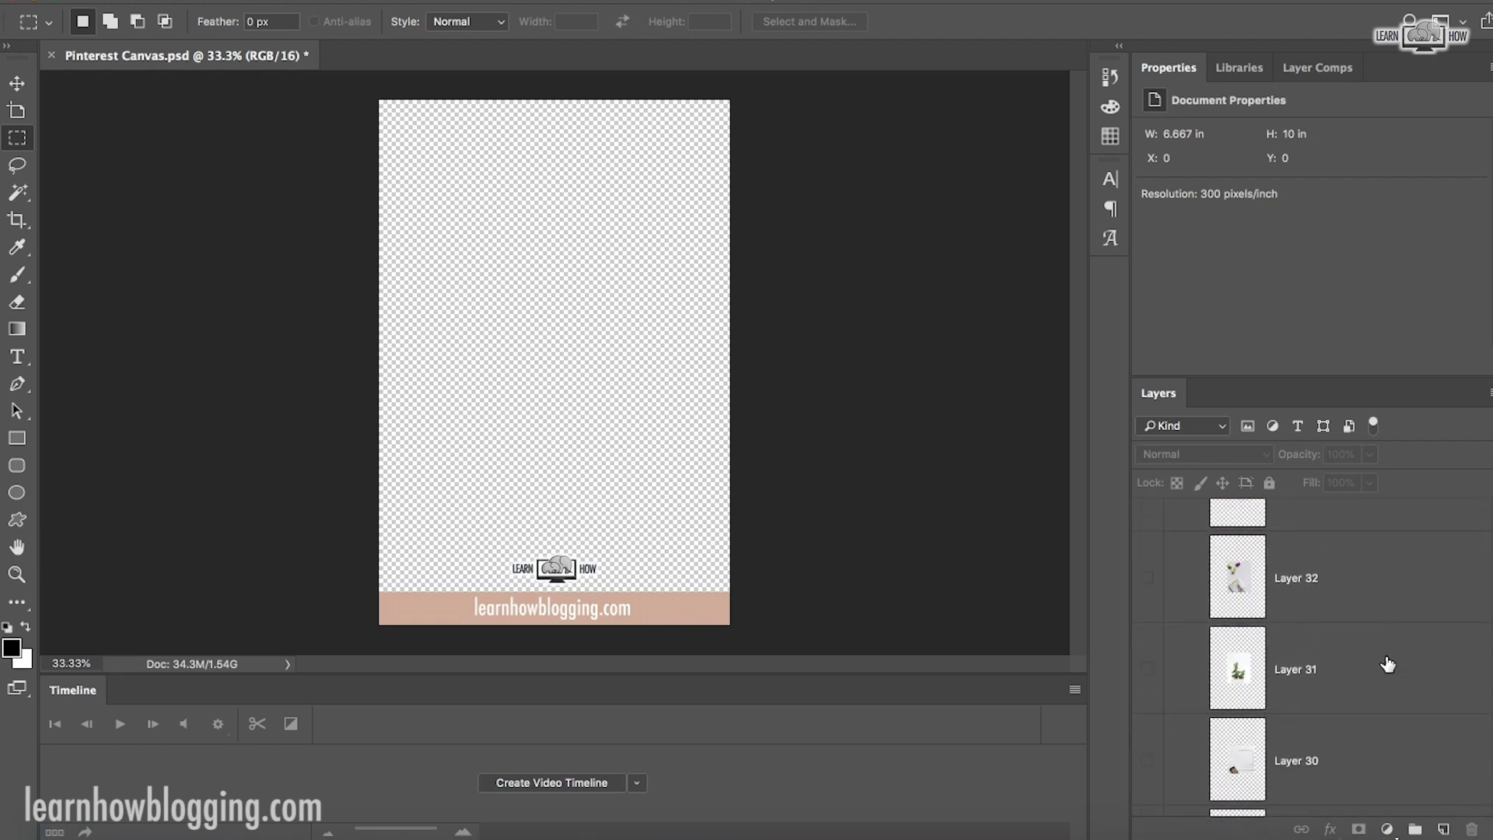
scroll(1388, 665, down, 6)
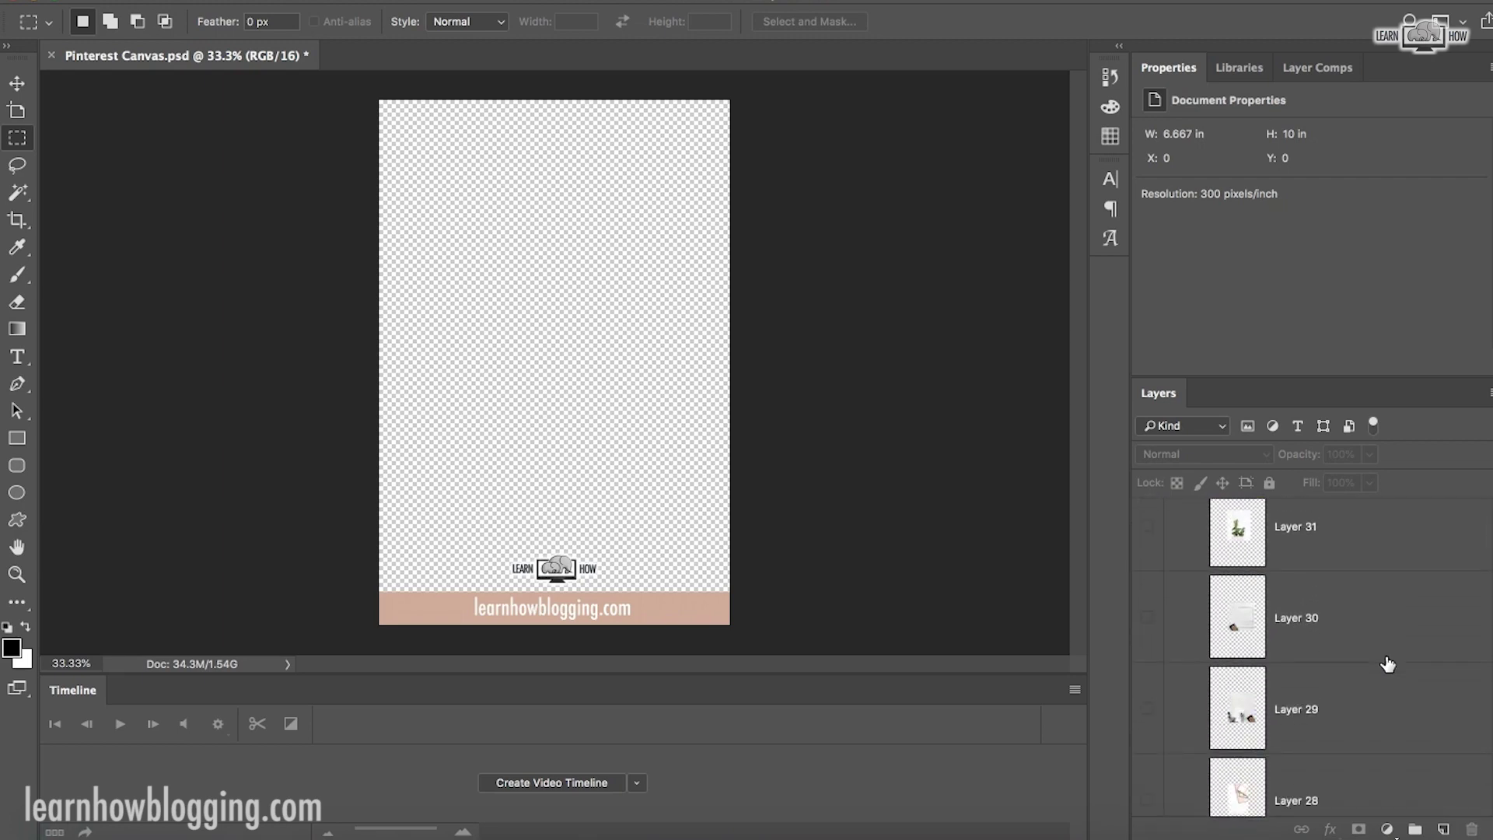
scroll(1388, 663, down, 18)
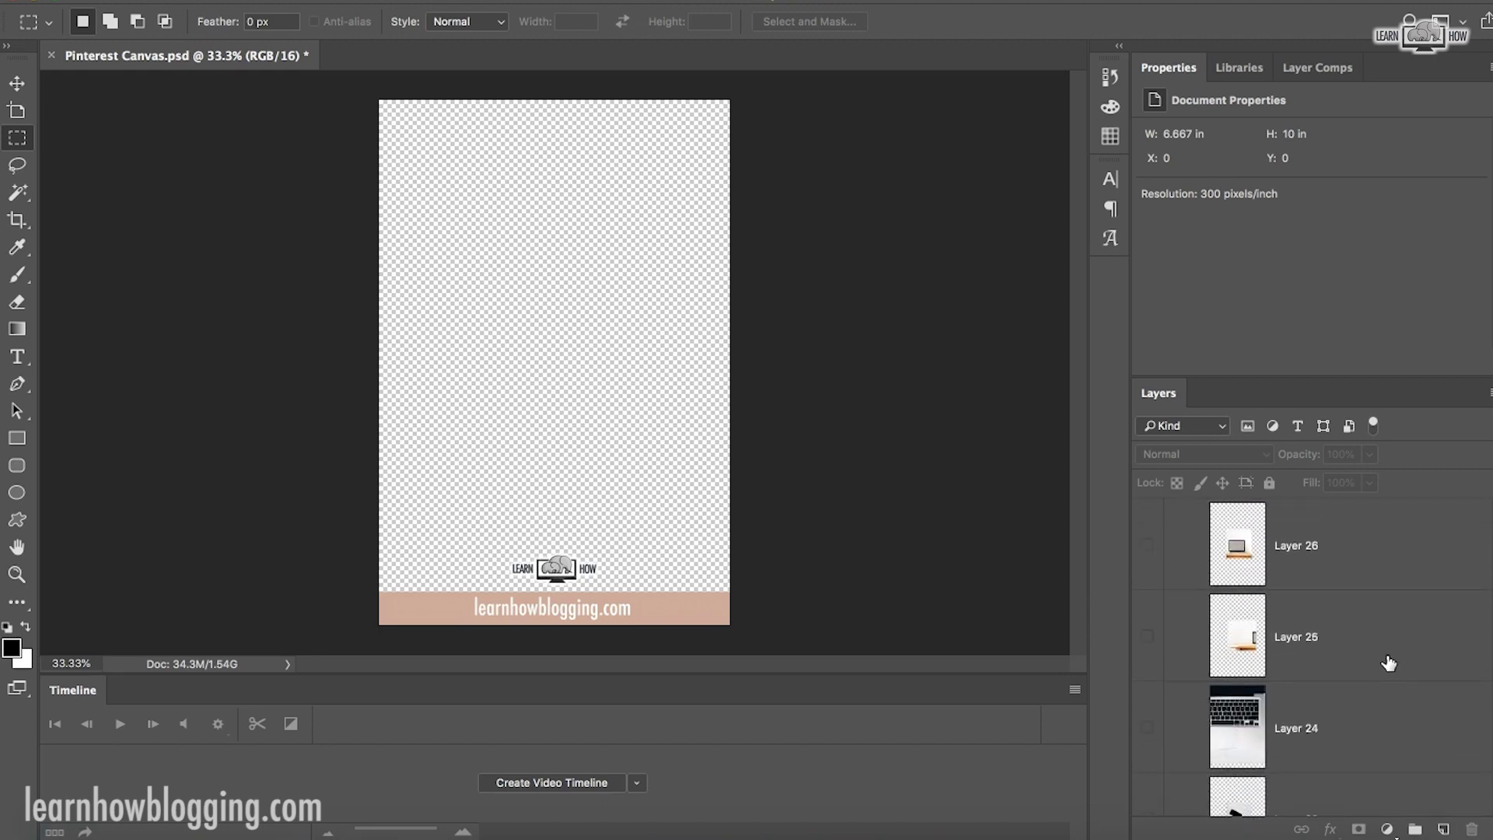
scroll(1387, 663, down, 12)
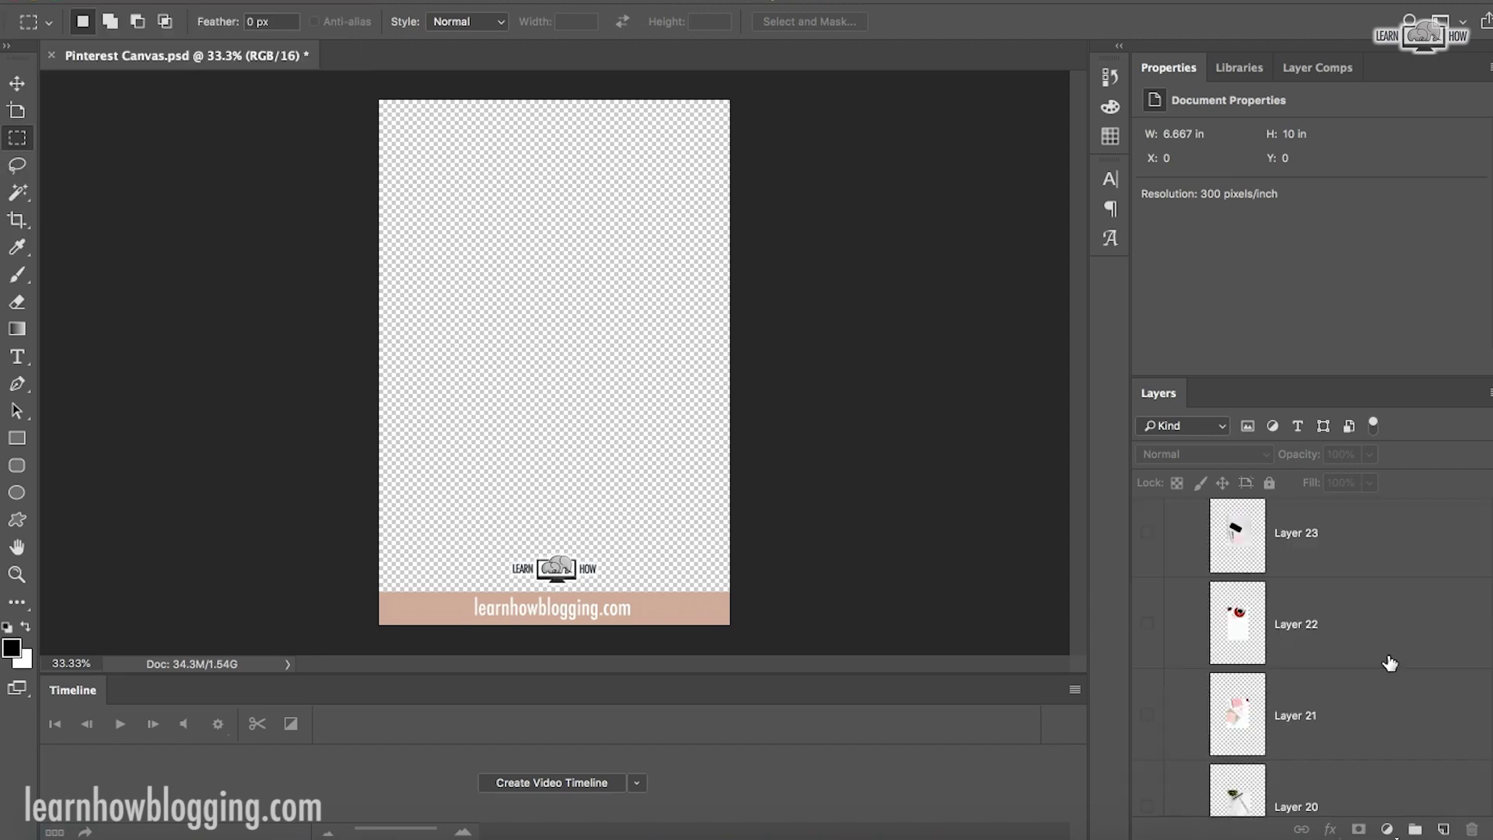
scroll(1389, 662, down, 20)
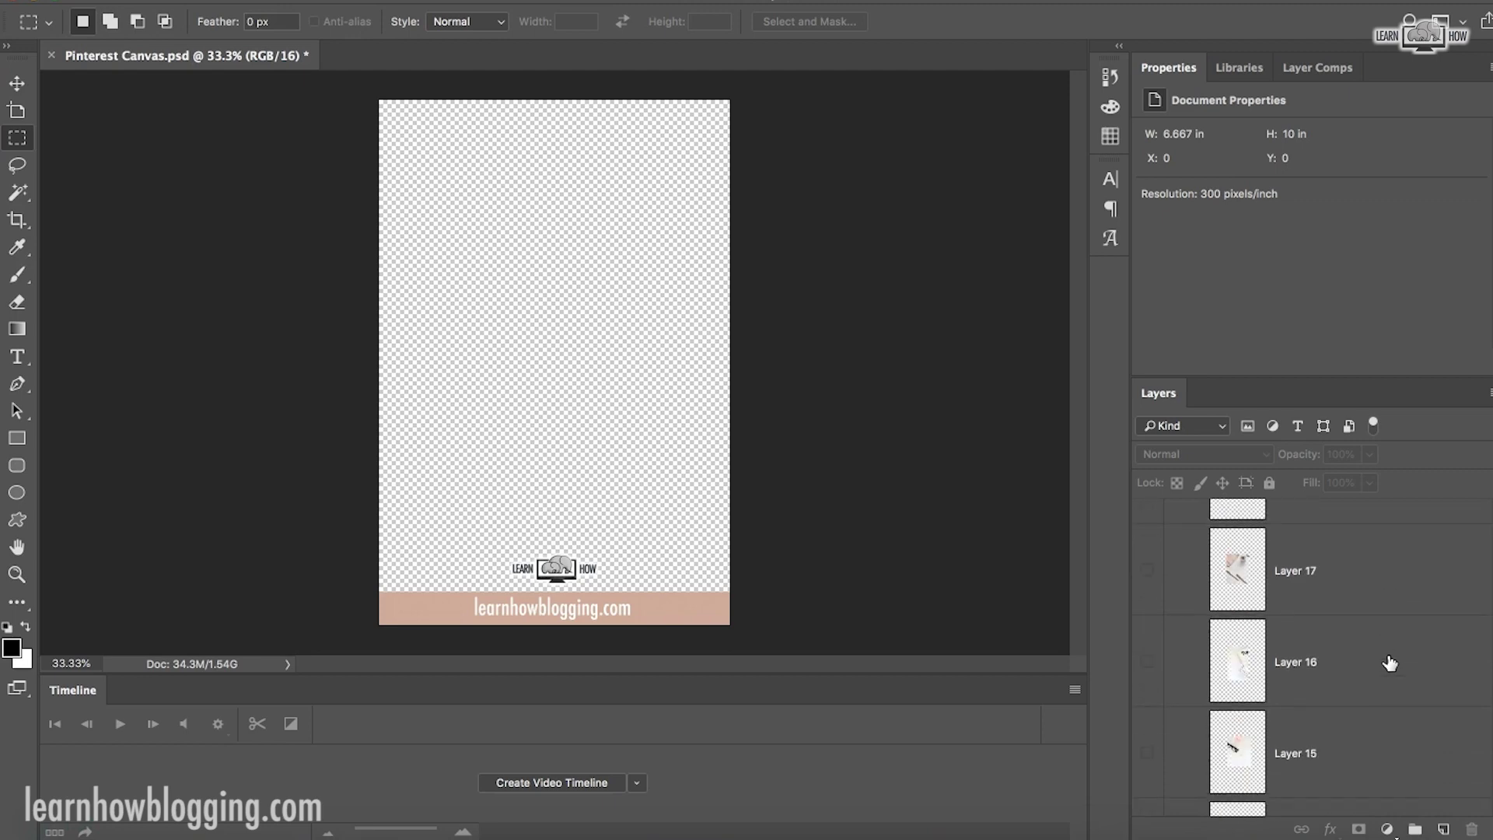
scroll(1390, 663, down, 4)
scroll(1390, 663, down, 16)
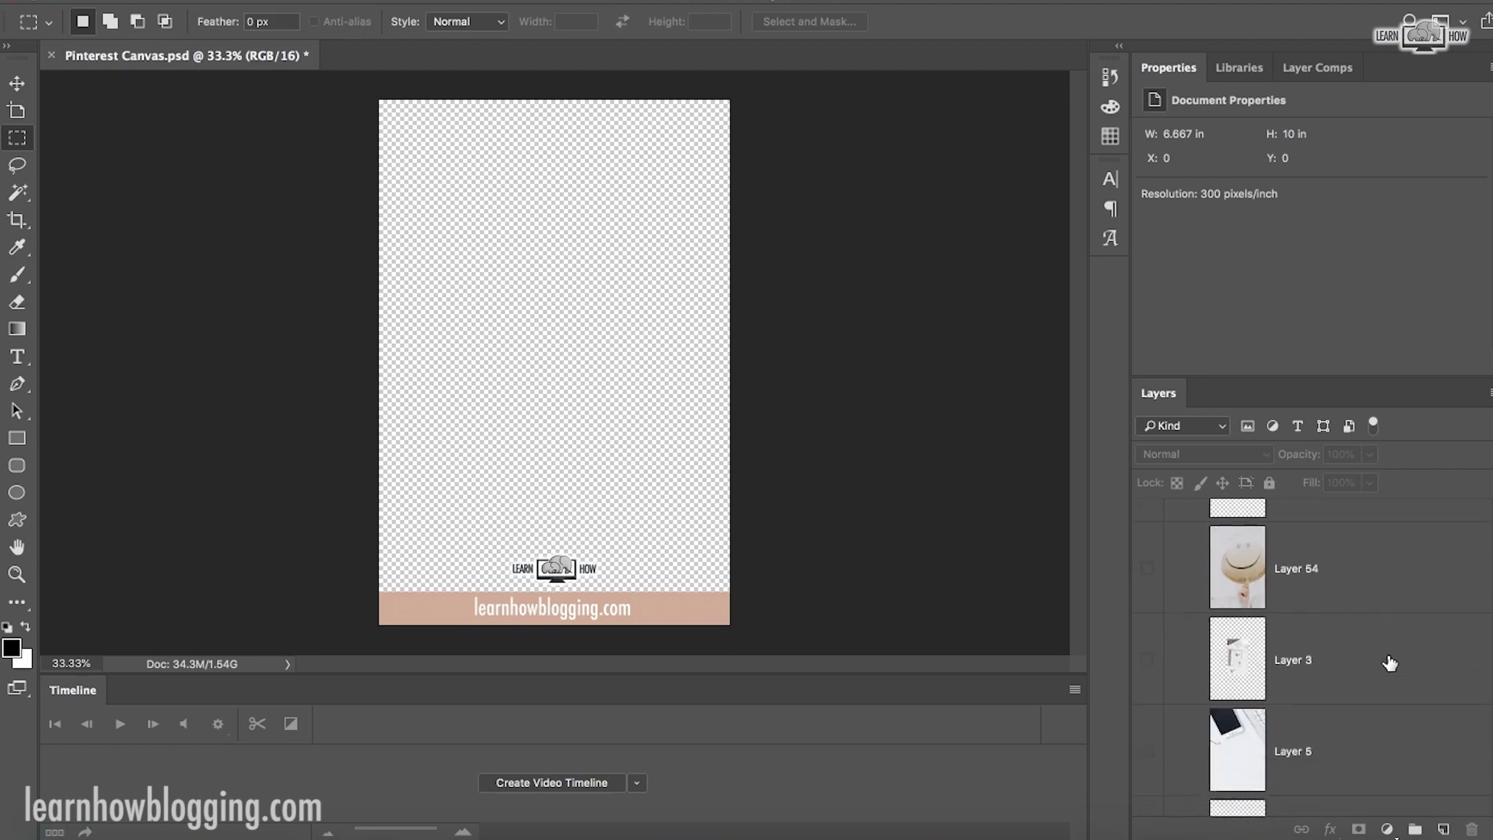
scroll(1389, 663, down, 3)
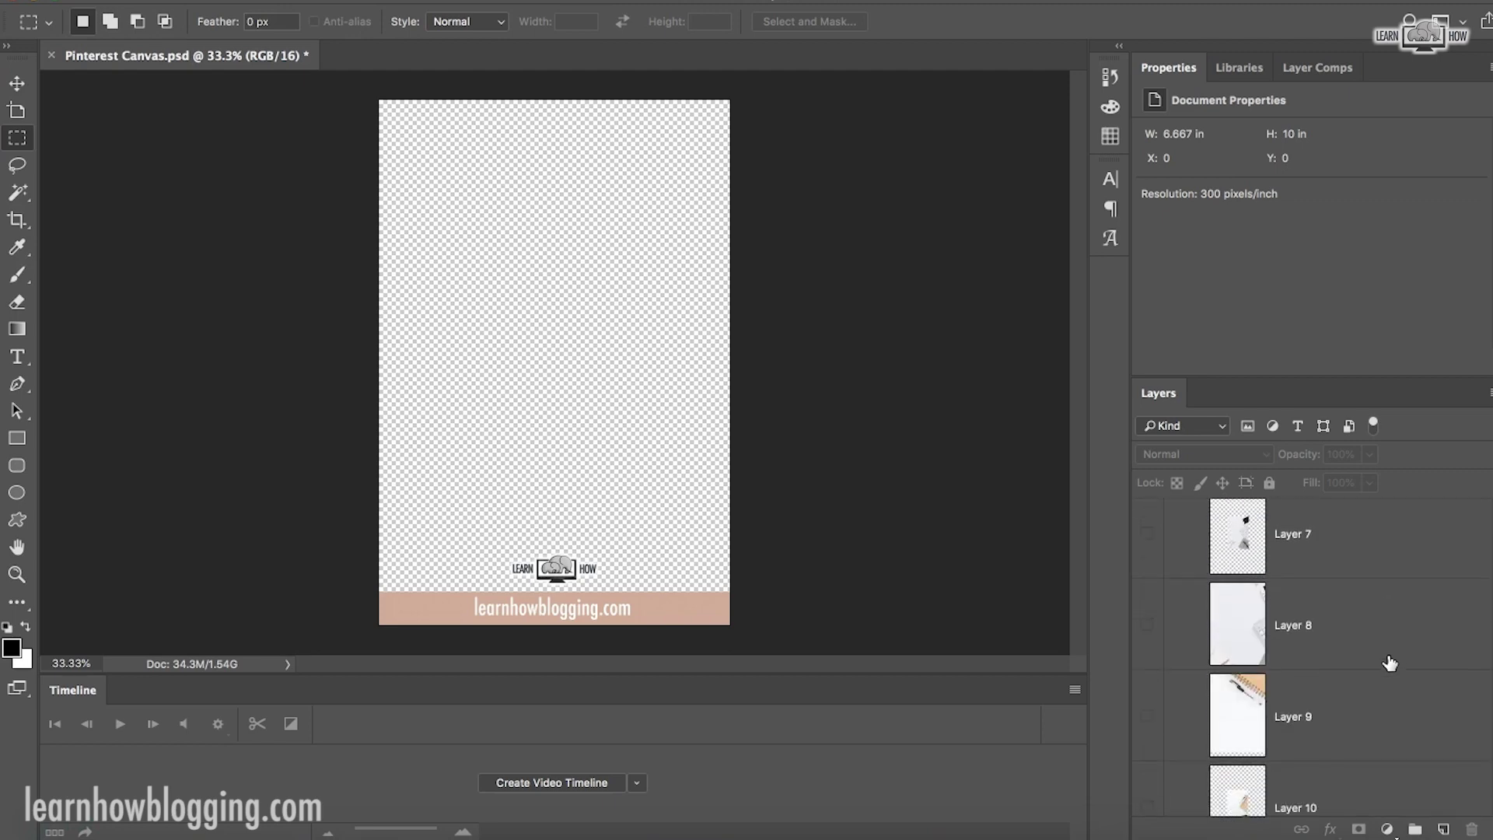
scroll(1389, 663, down, 5)
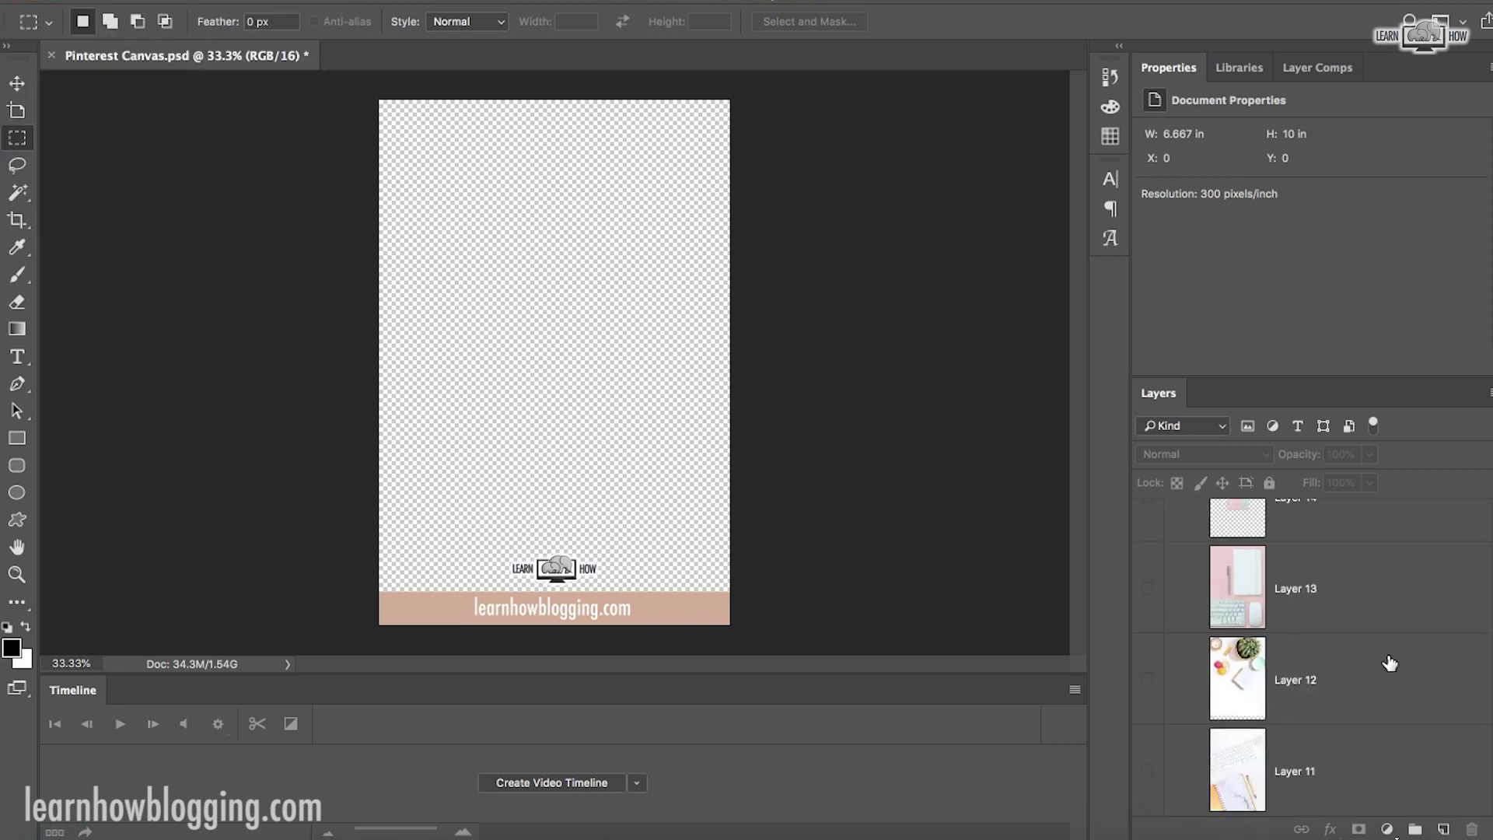
scroll(1389, 664, up, 7)
scroll(1389, 664, up, 5)
scroll(1390, 663, up, 3)
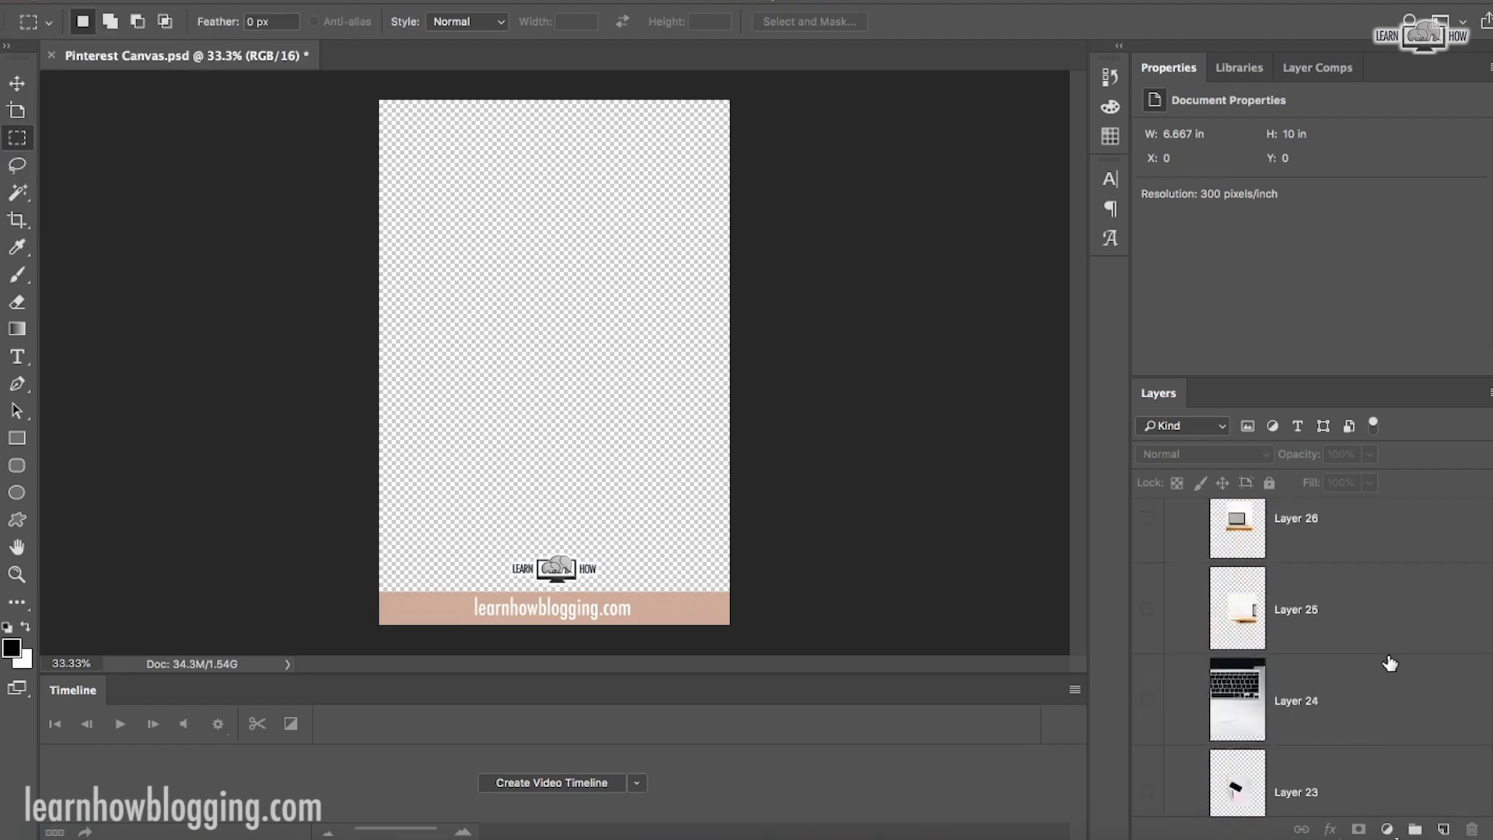
scroll(1390, 664, up, 3)
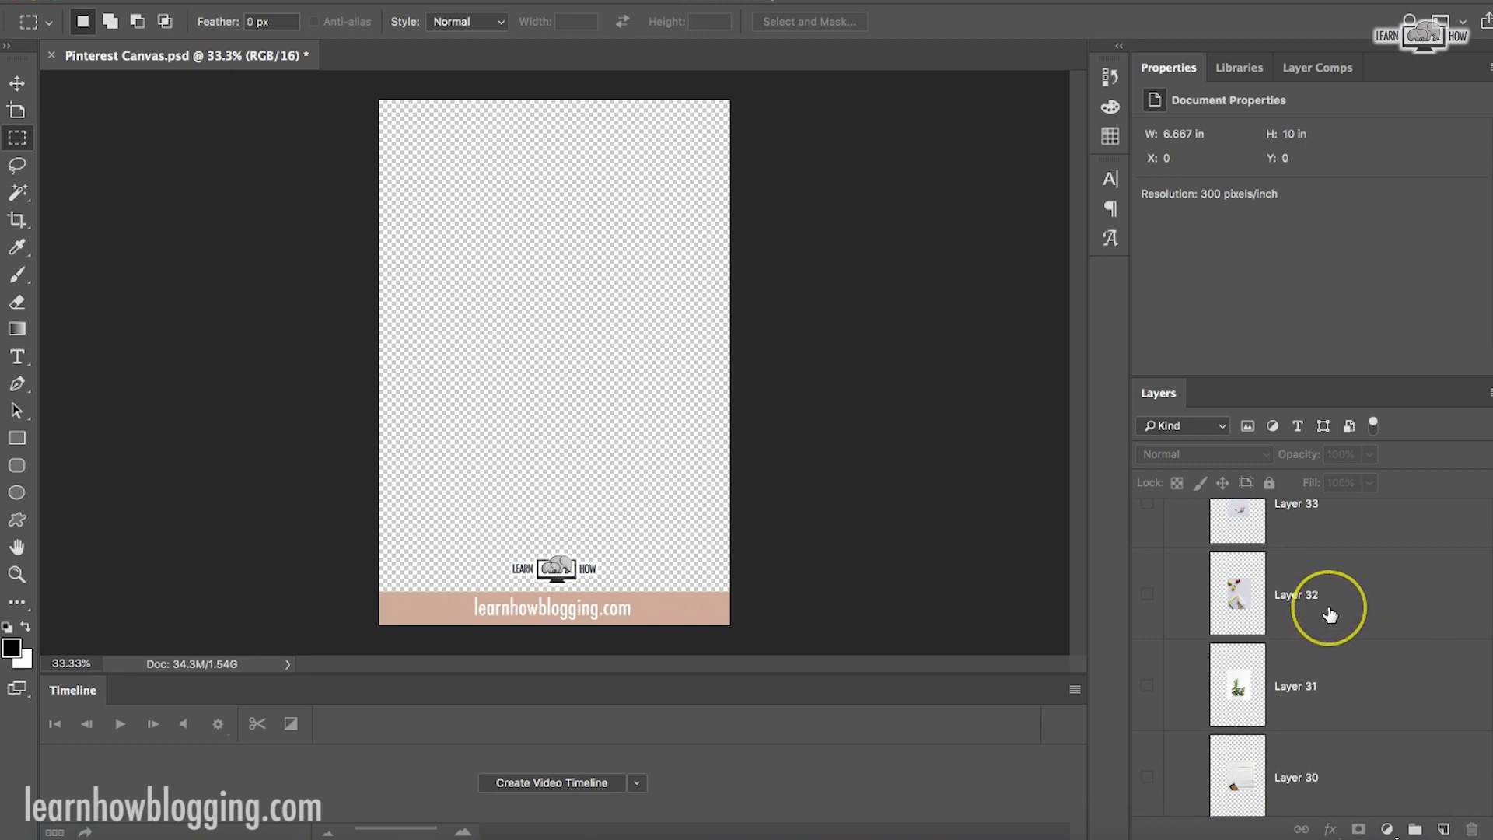
scroll(1330, 614, up, 1)
click(1306, 579)
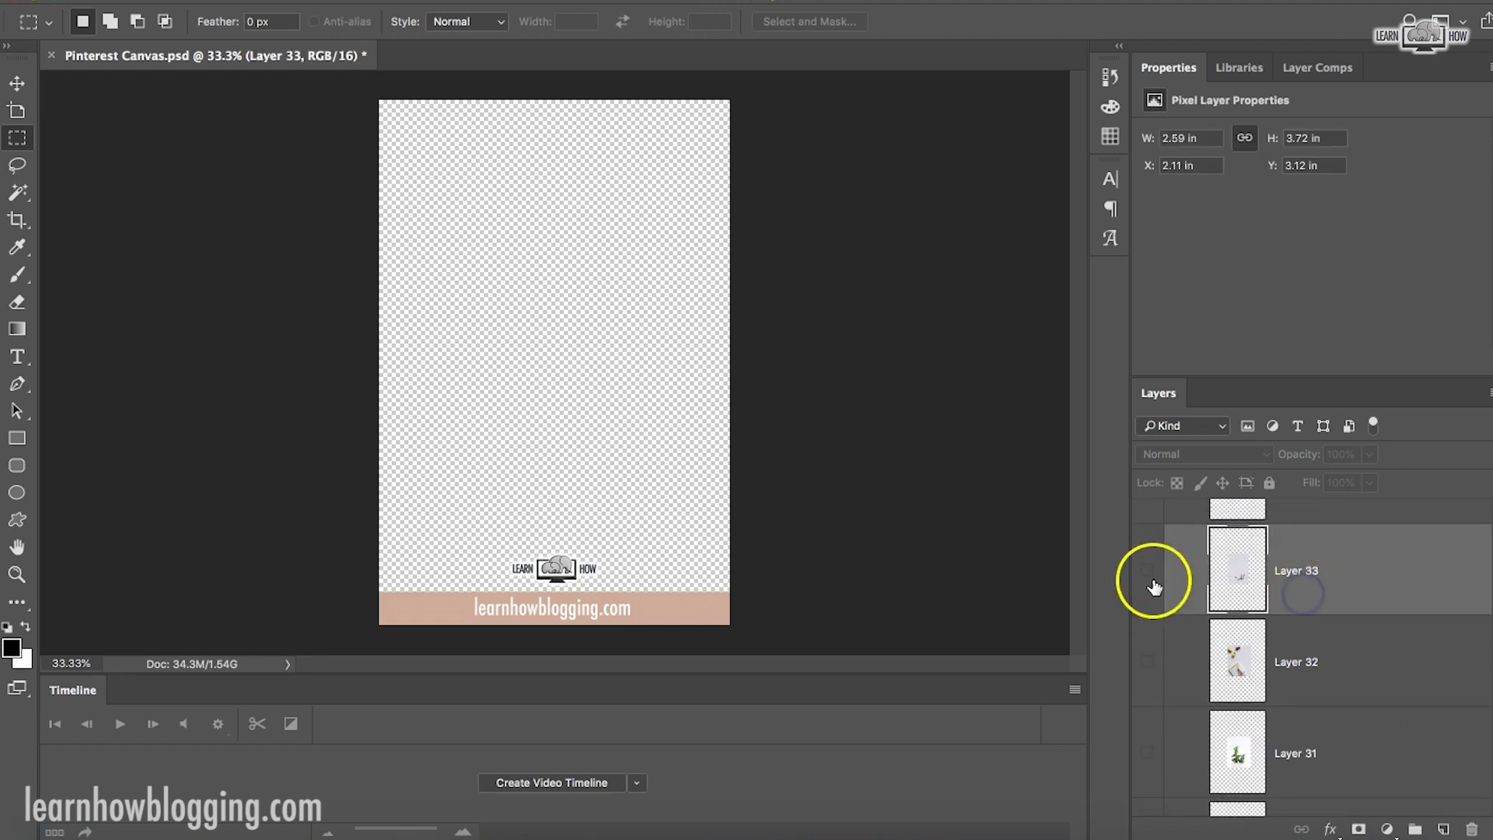
click(1148, 570)
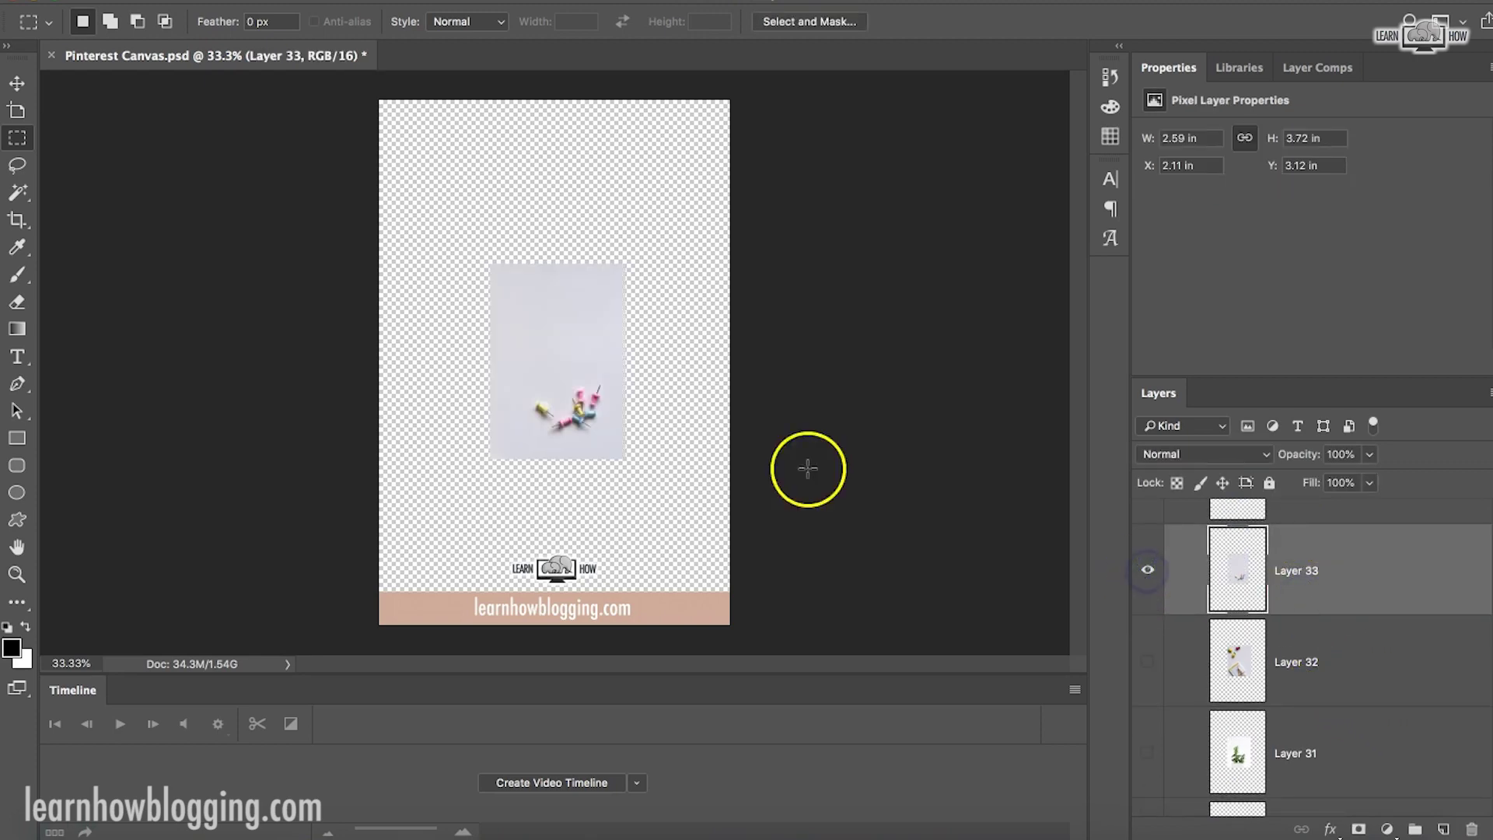
- Move the pushpin photo to the top-left corner and scale it to fill the canvas
click(17, 82)
drag(578, 320, 435, 153)
drag(515, 295, 797, 593)
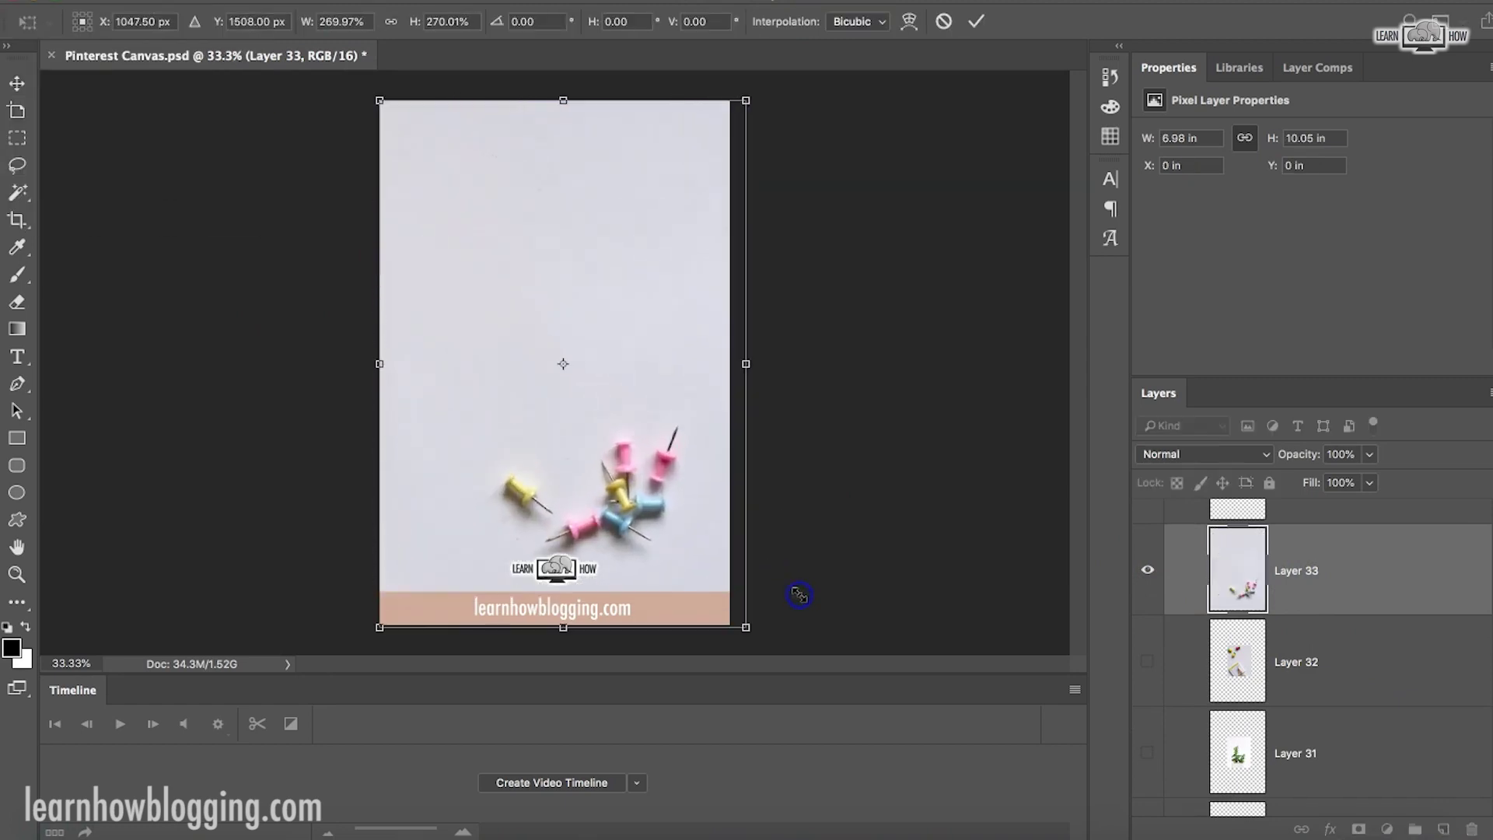
key(Return)
click(820, 614)
scroll(1317, 609, up, 15)
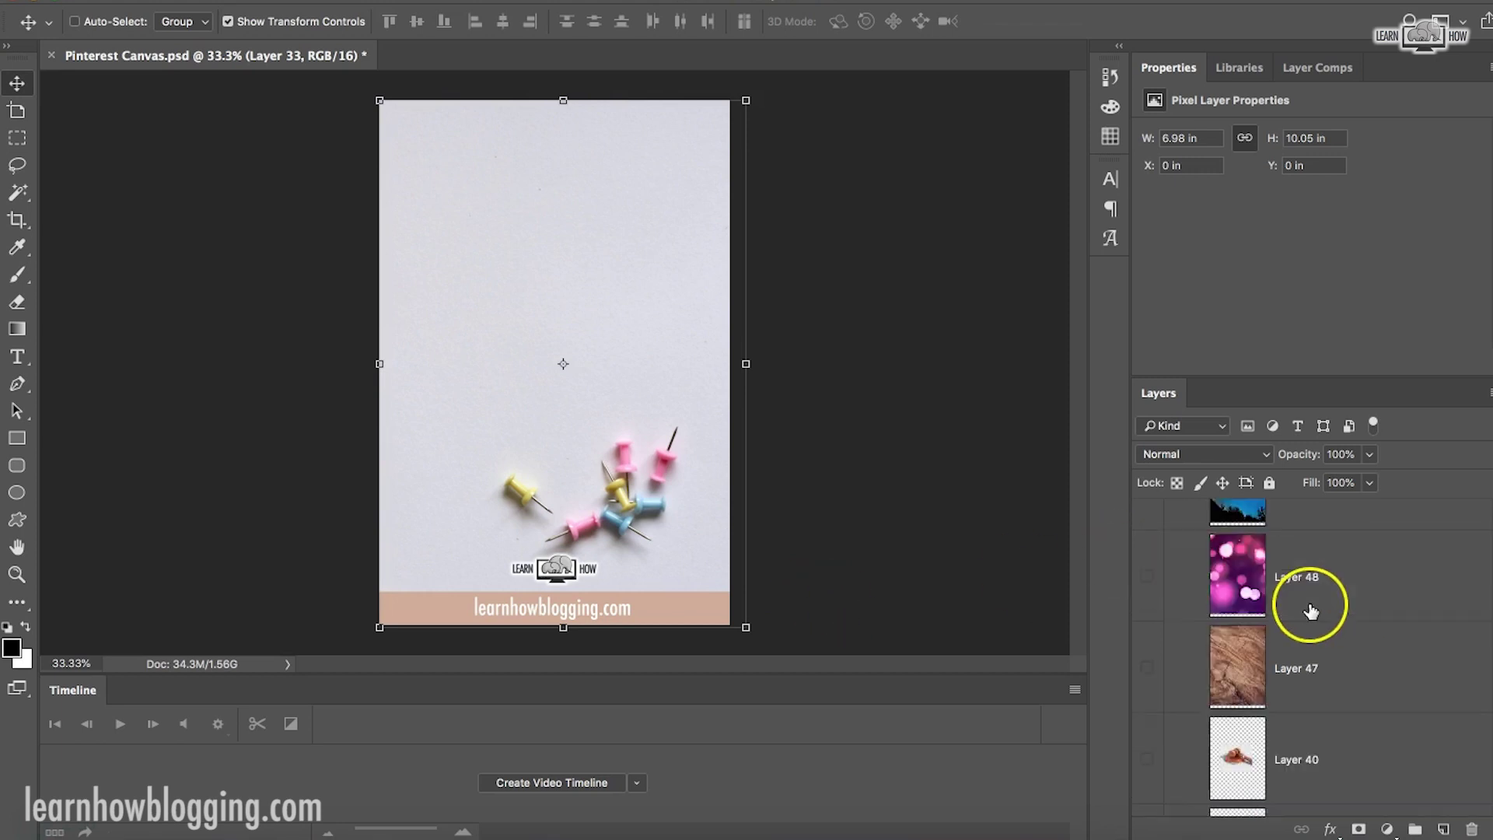
click(1172, 536)
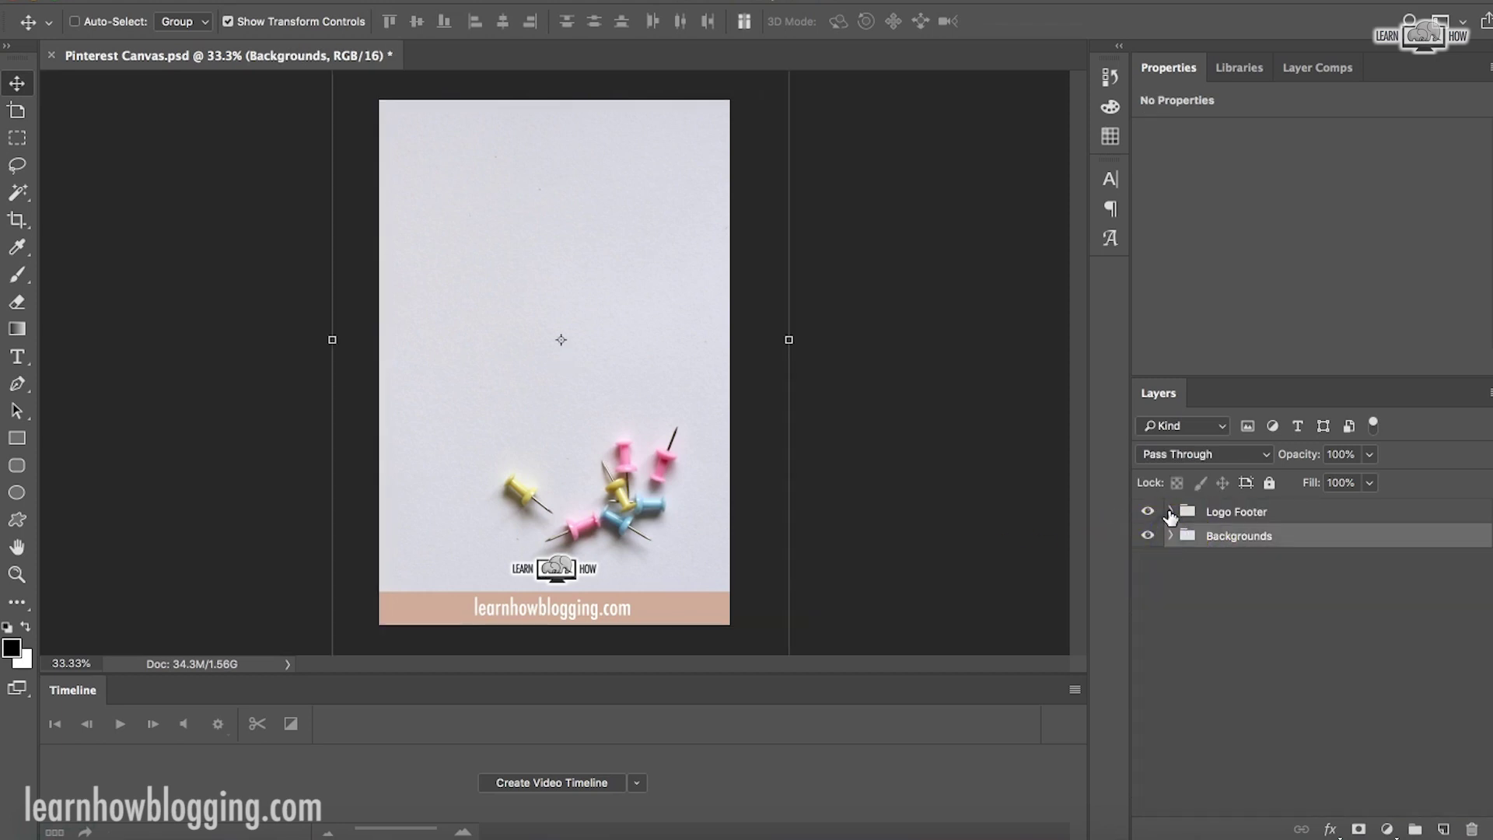
- Fill the footer bar Rectangle 14 with blue #6c9cb4 sampled from a pushpin
click(1171, 507)
click(1321, 638)
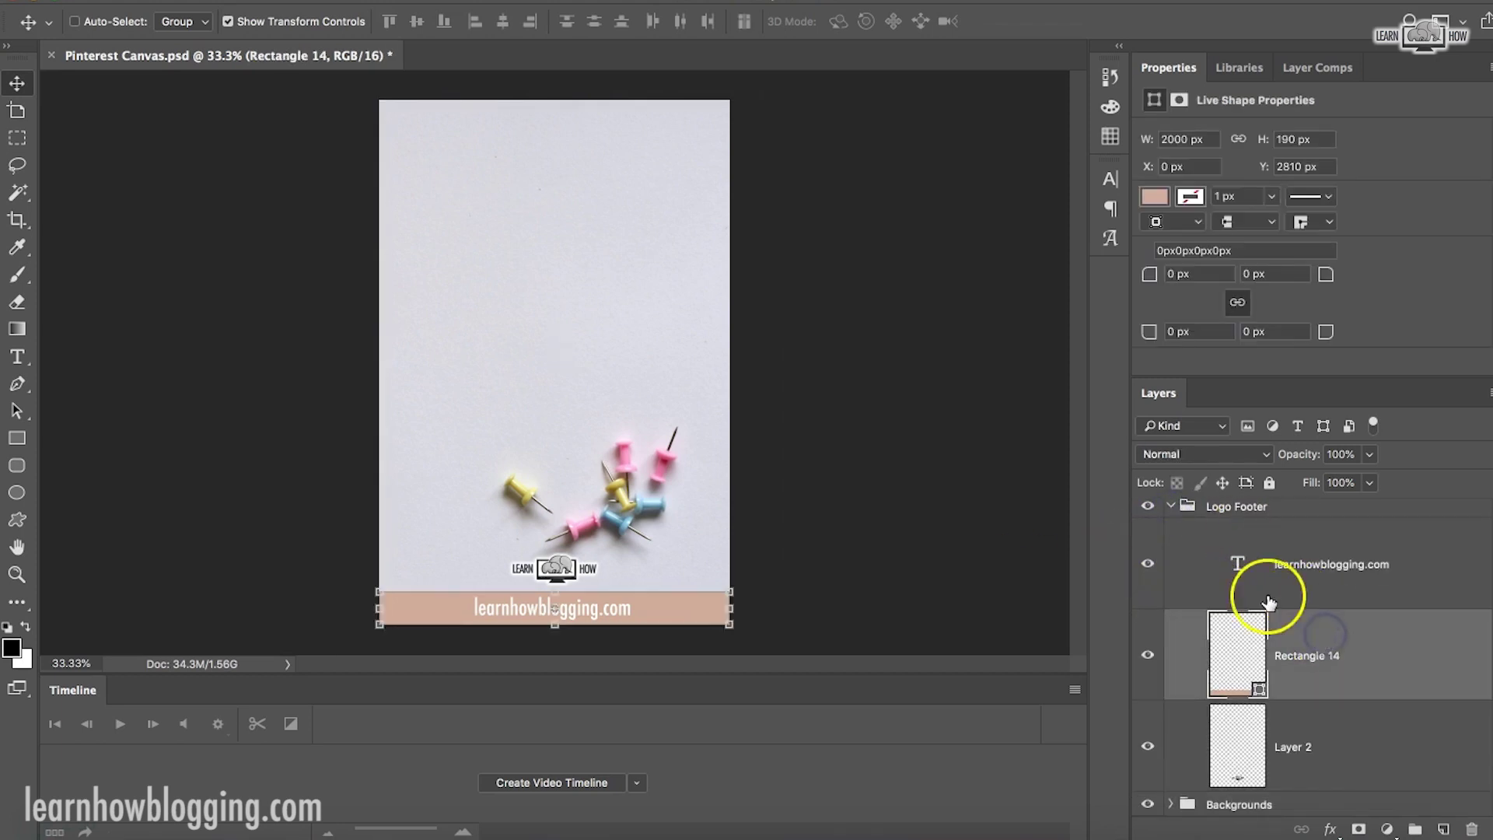
click(1156, 197)
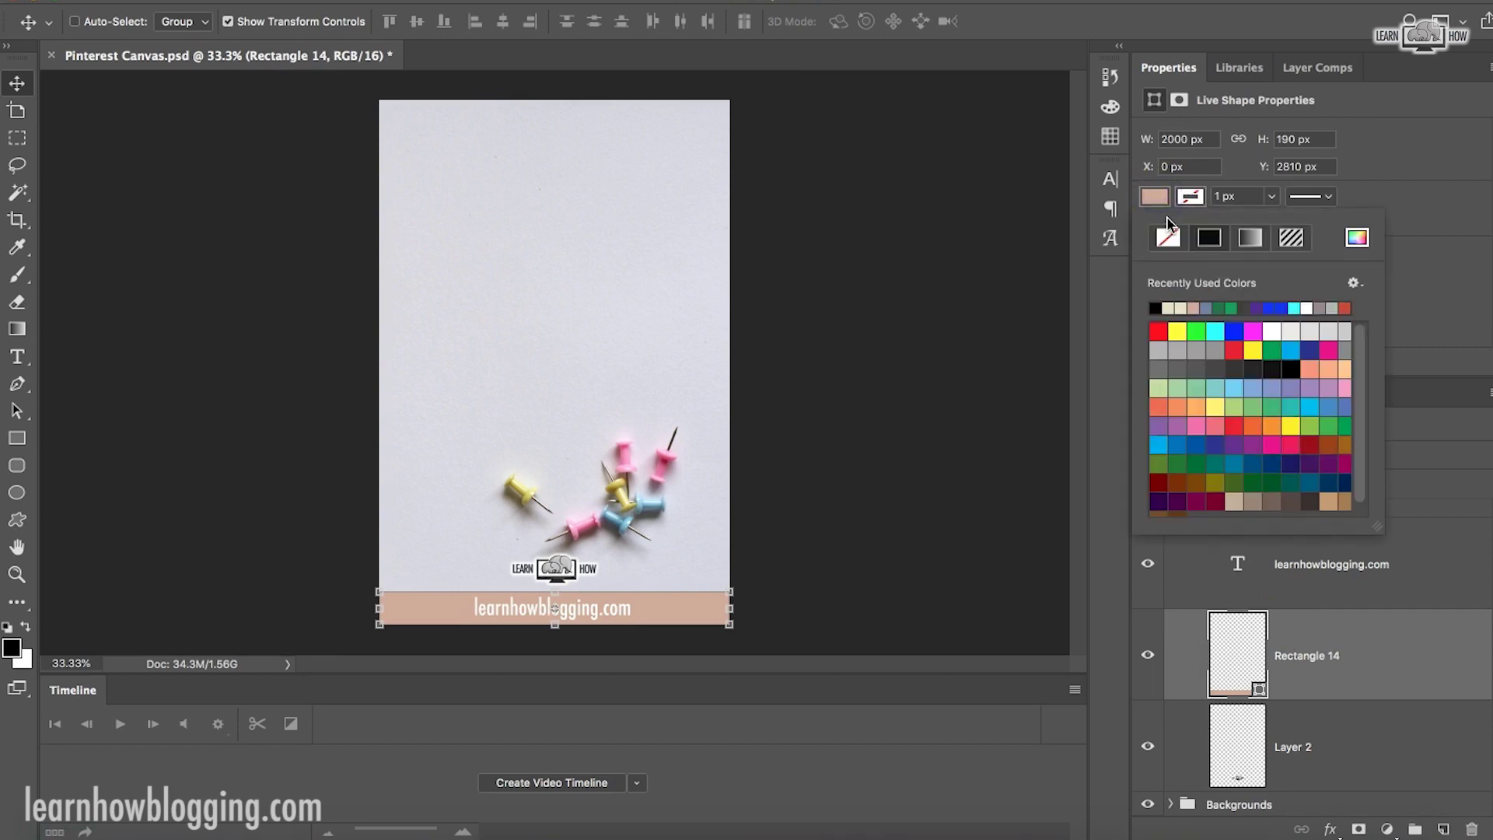
click(1357, 237)
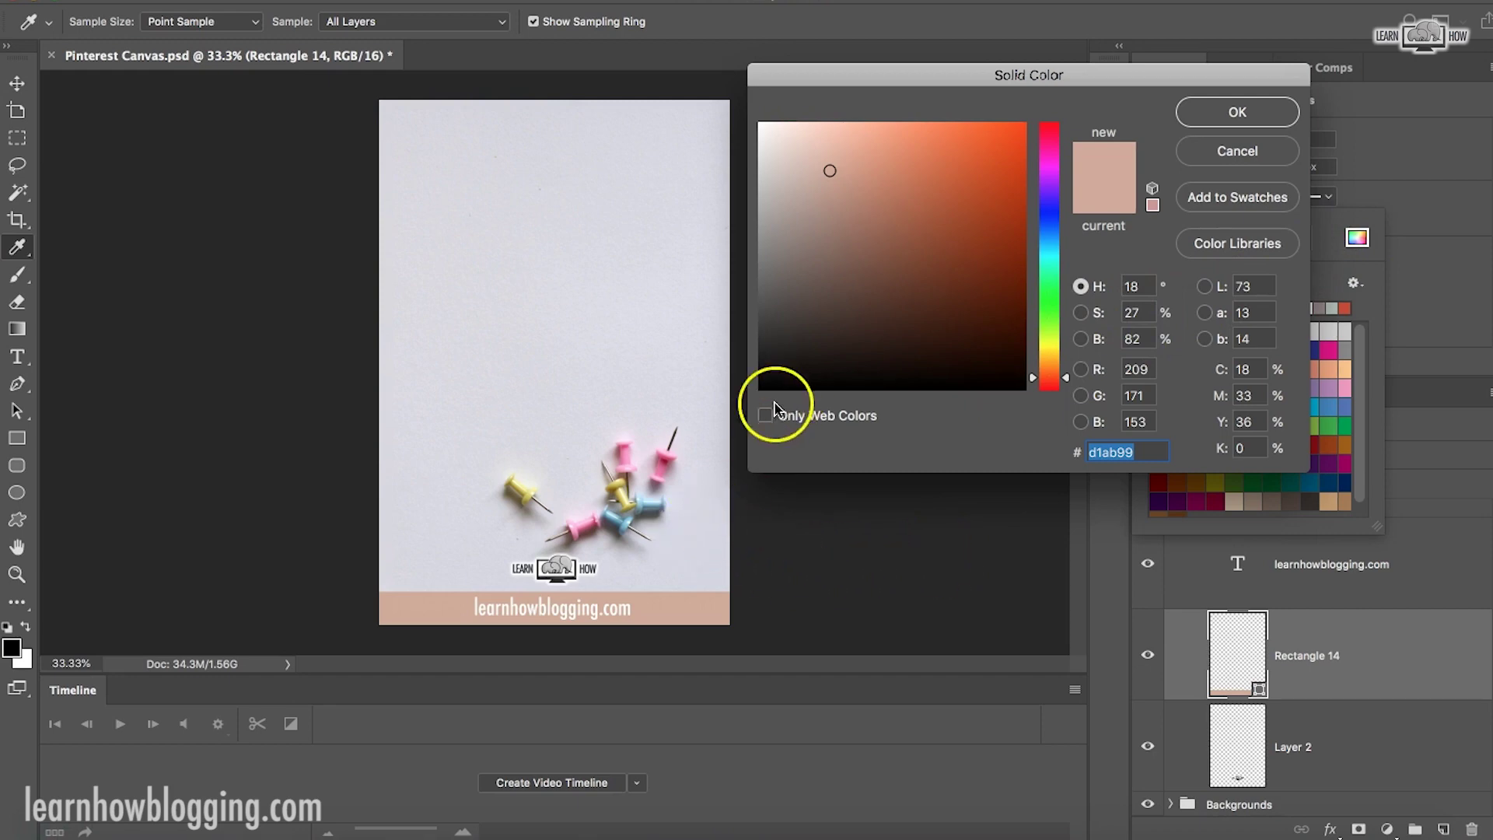
click(650, 506)
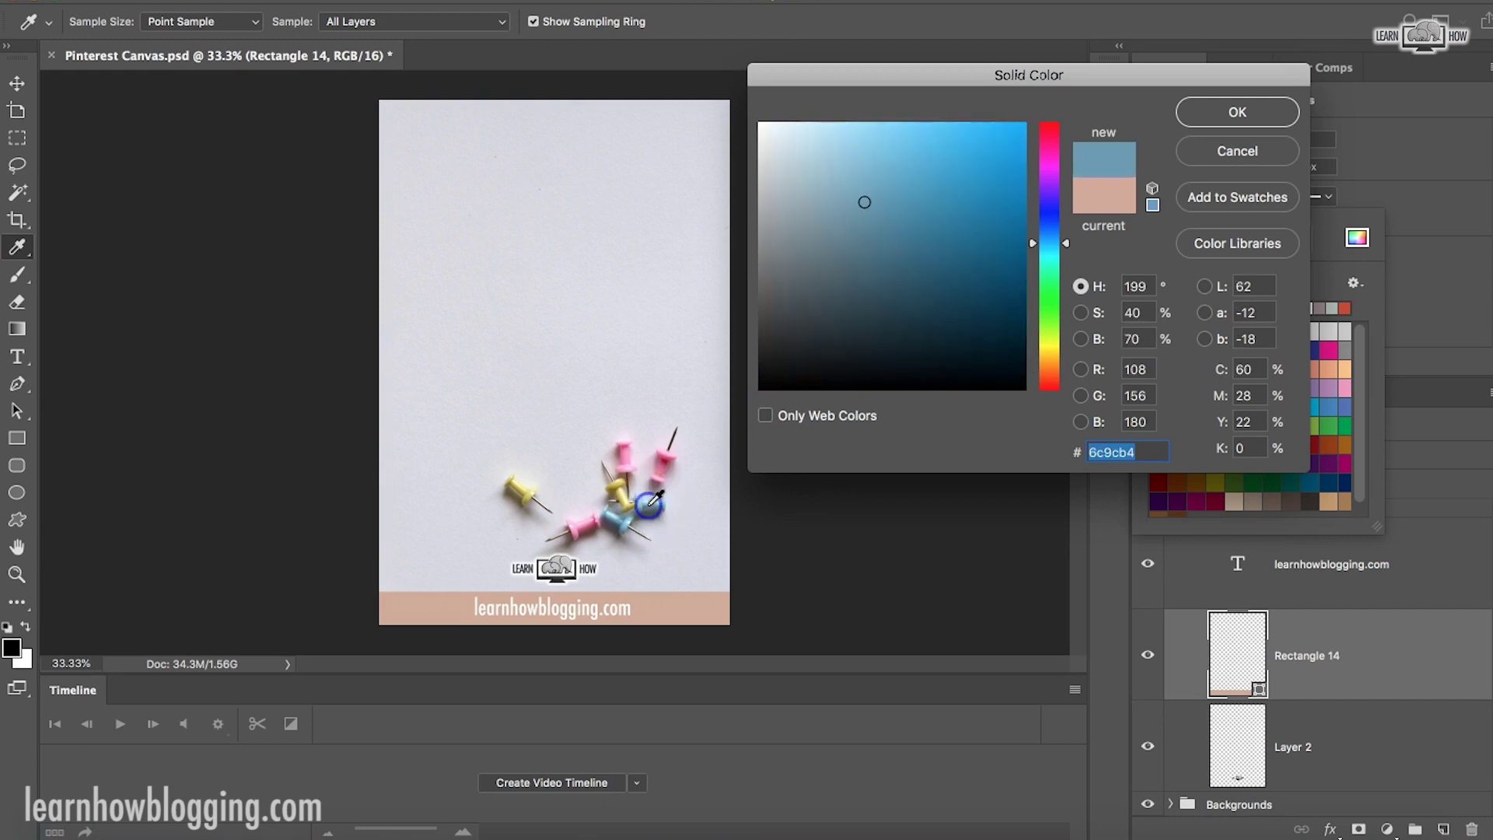
click(1265, 115)
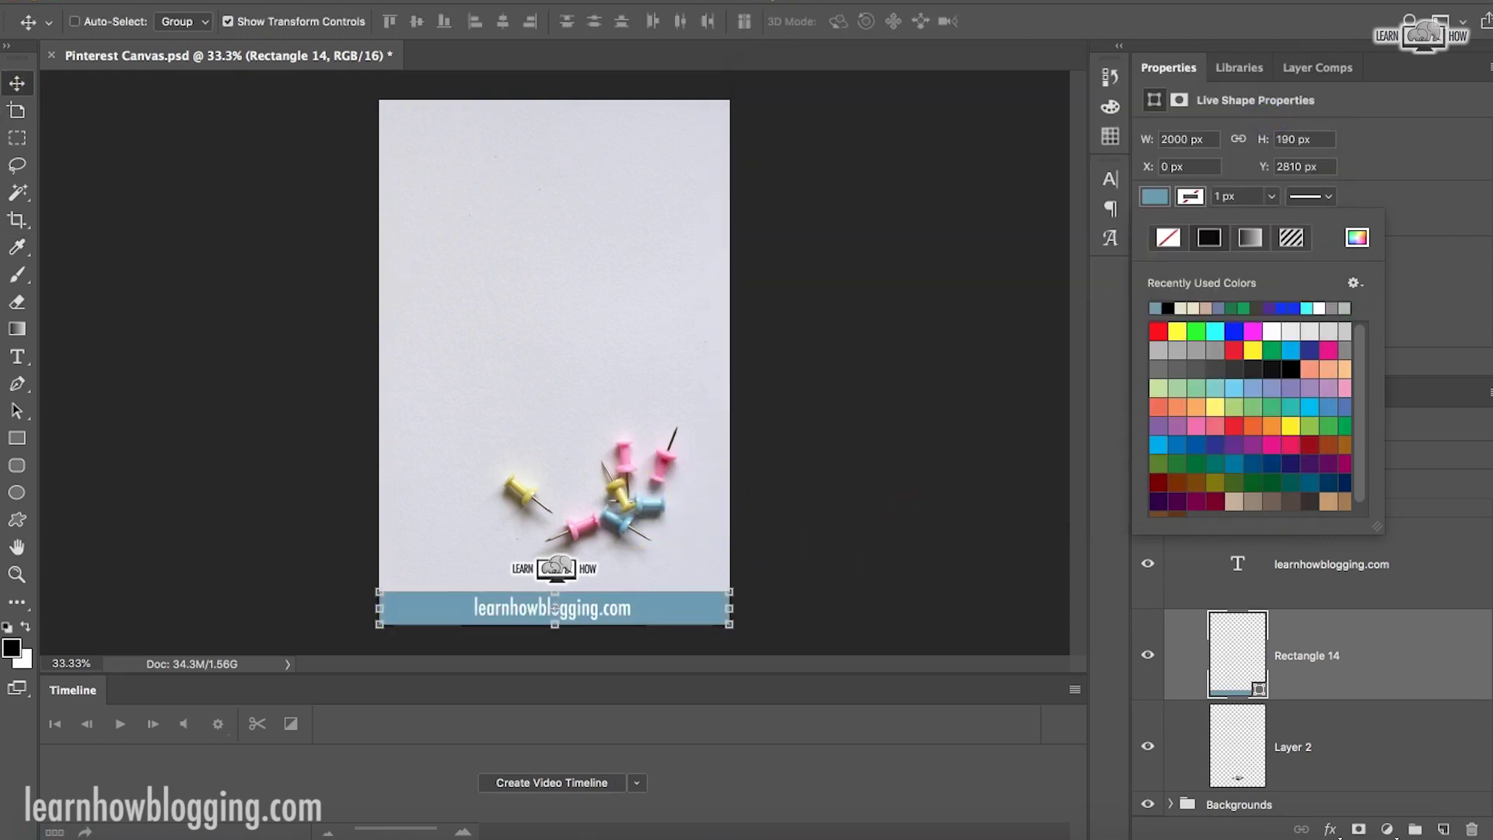
key(m)
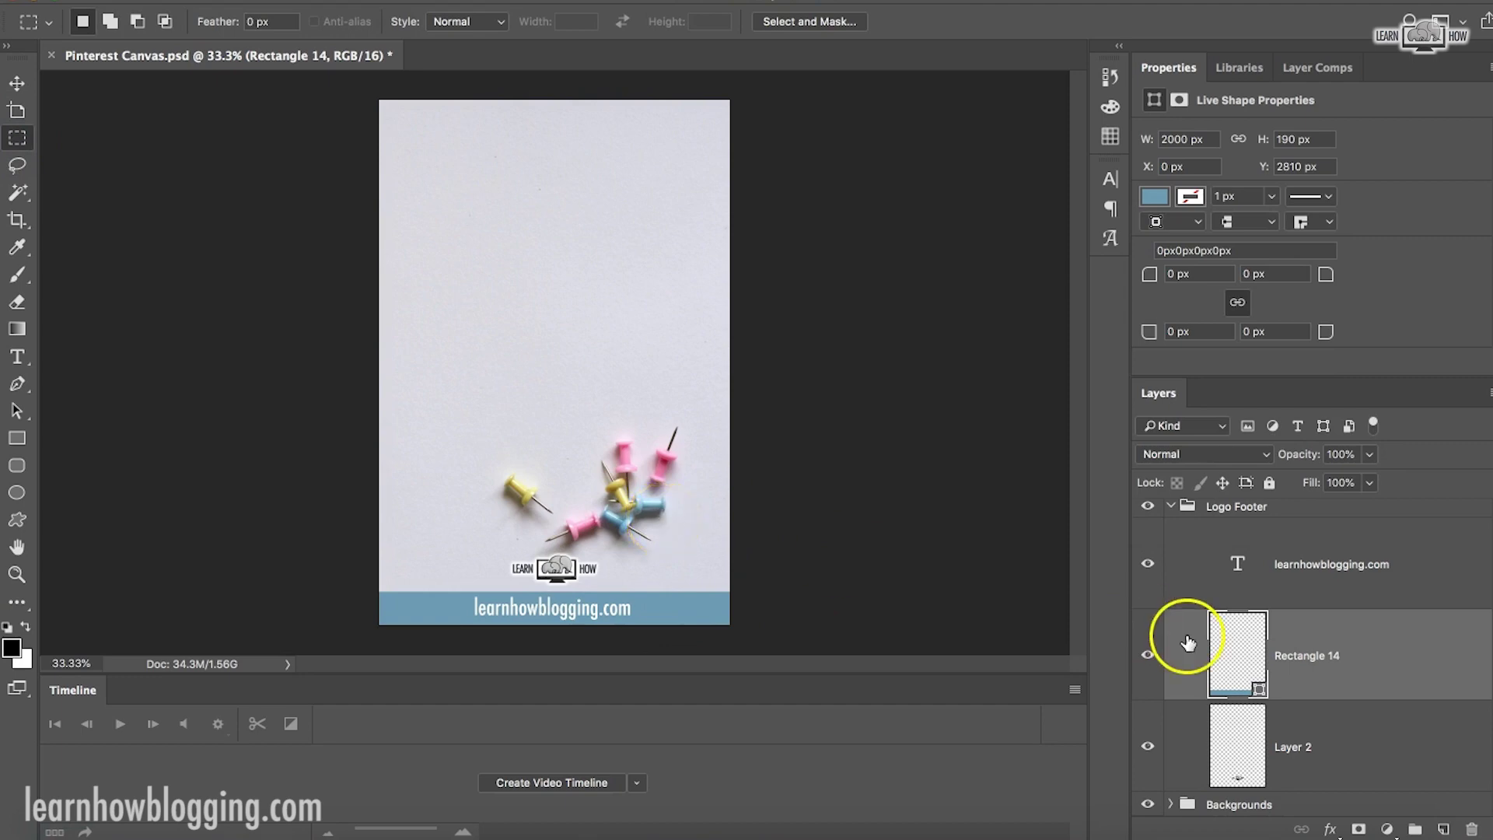
- On a new layer, add HOW TO MAKE in Futura Condensed Medium, centred near the top
click(1182, 510)
click(1170, 509)
click(1281, 610)
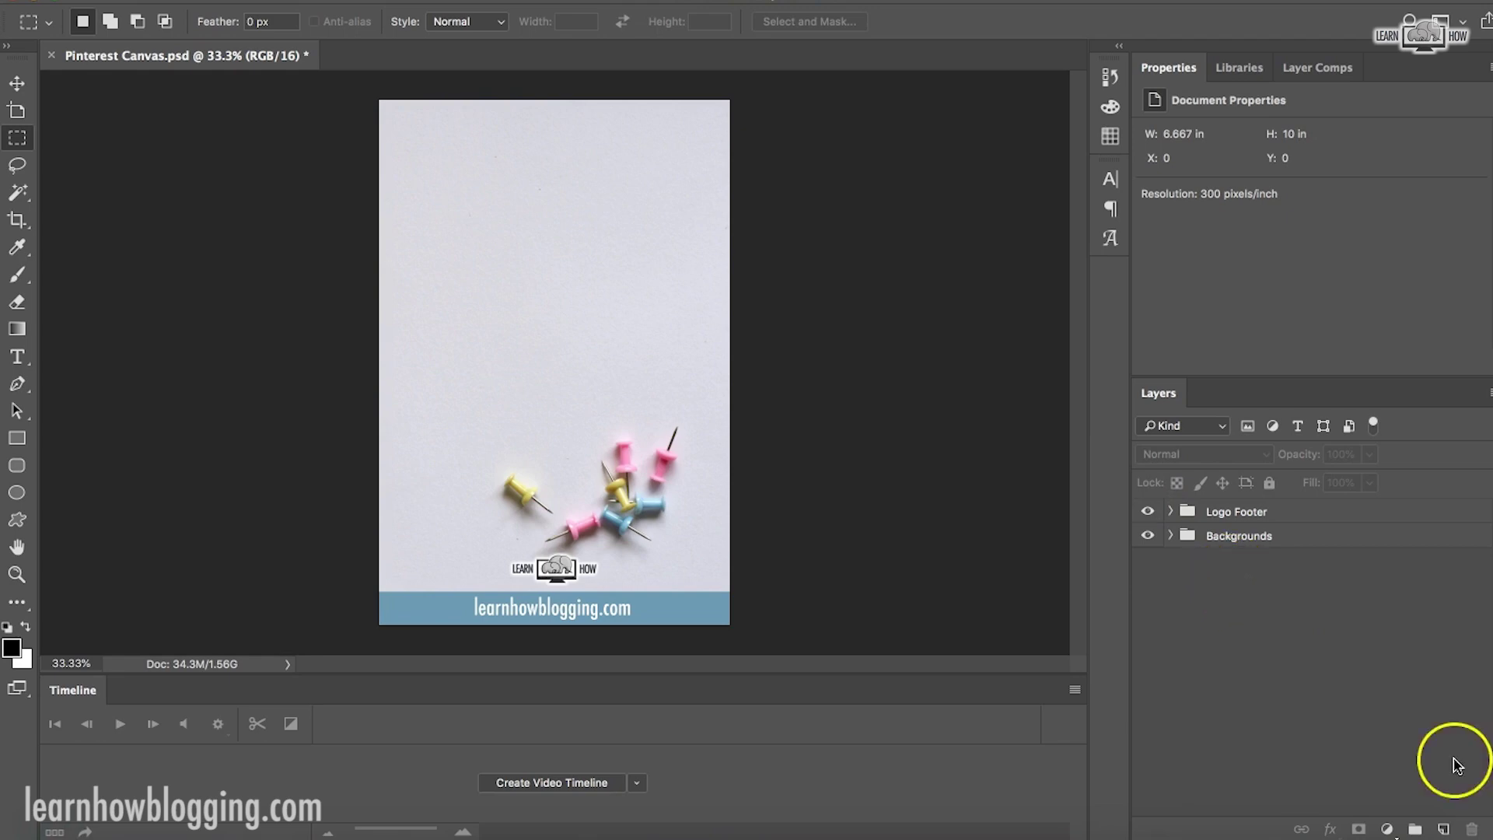
click(1443, 829)
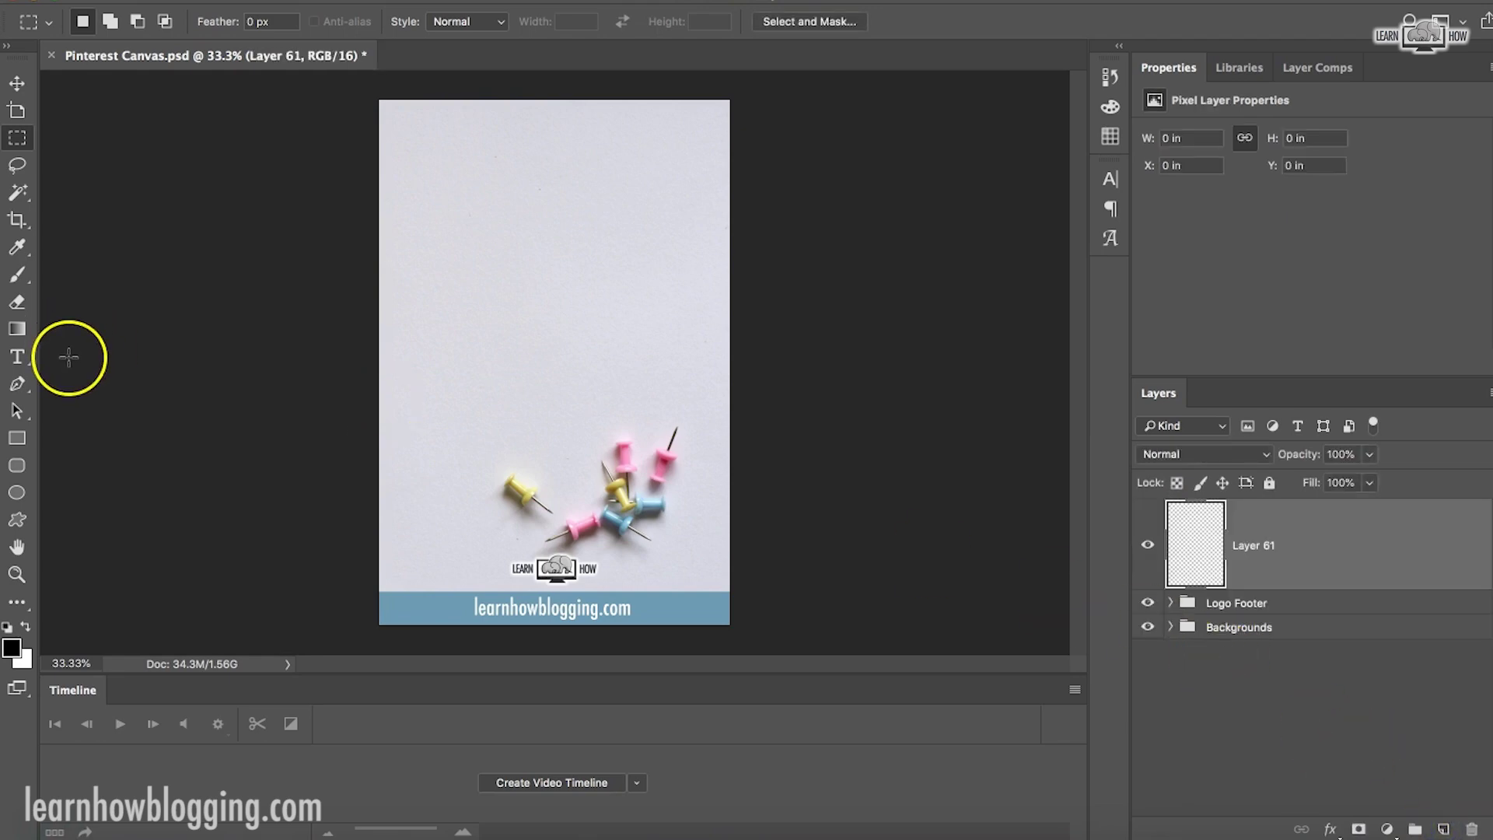
click(17, 357)
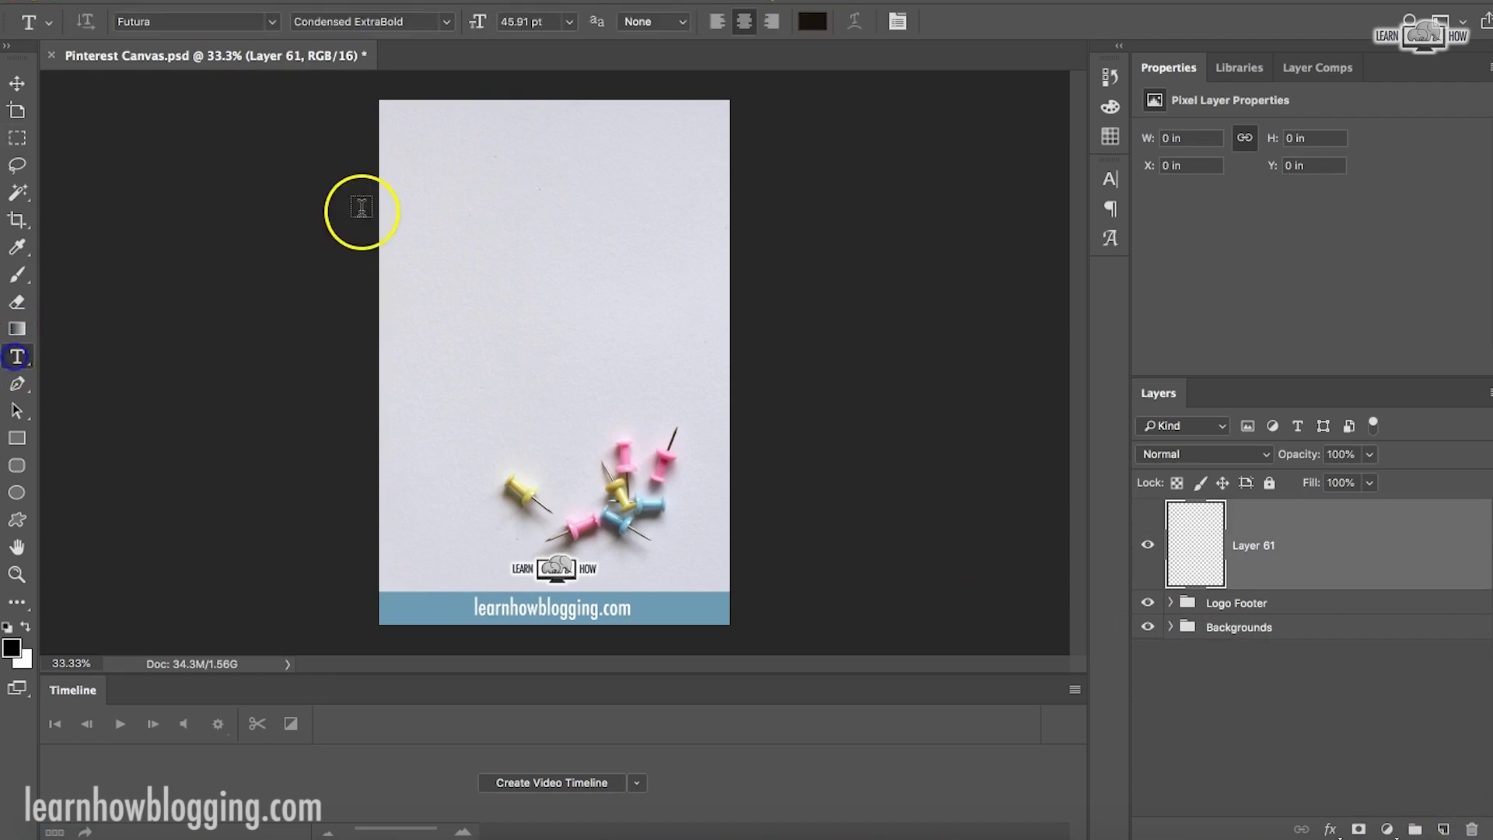
click(477, 183)
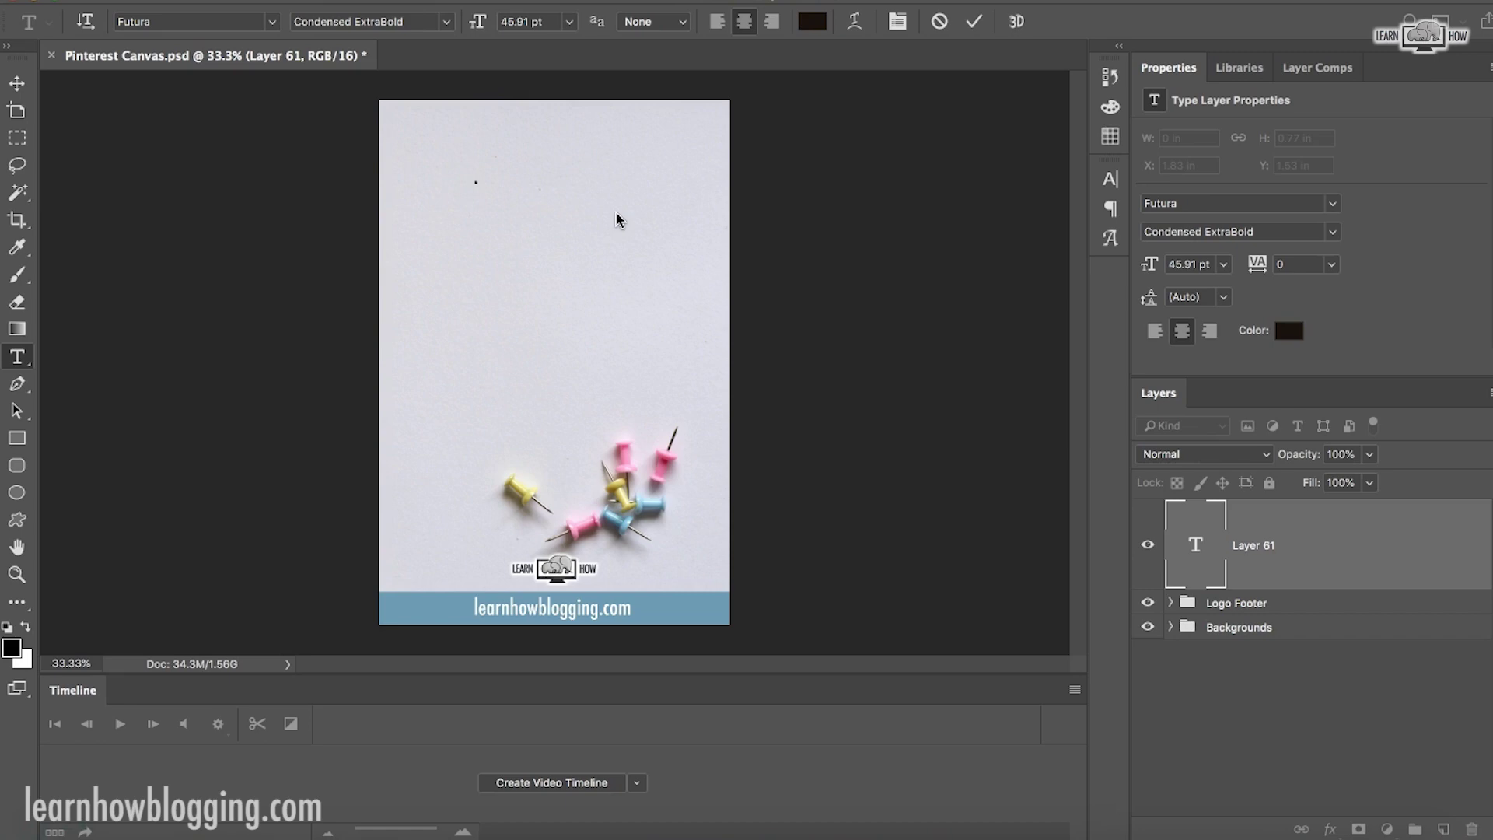
text(HOW)
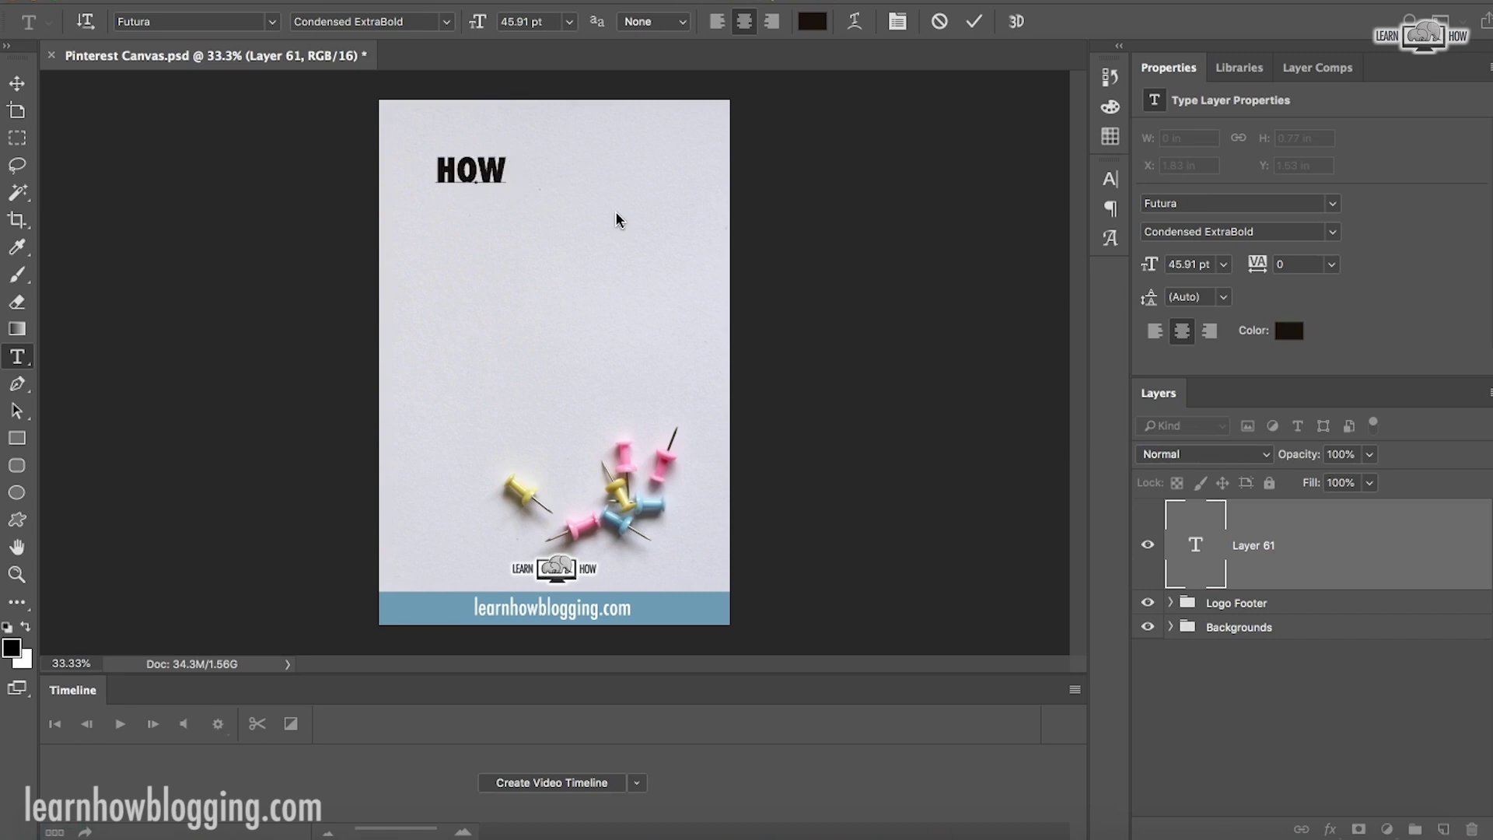
text( TO MAKE)
key(super+a)
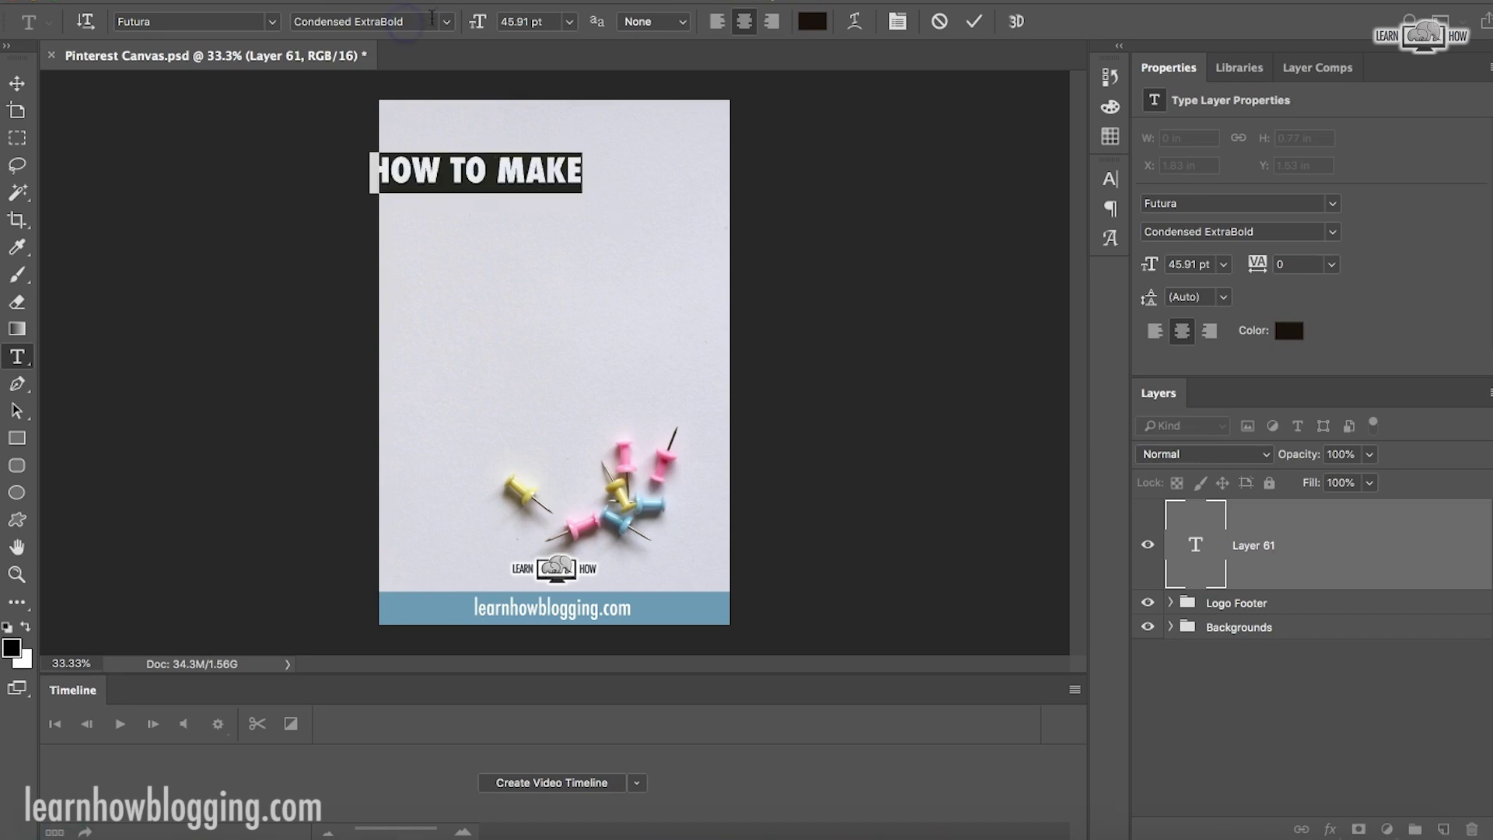
click(431, 17)
click(342, 11)
click(16, 82)
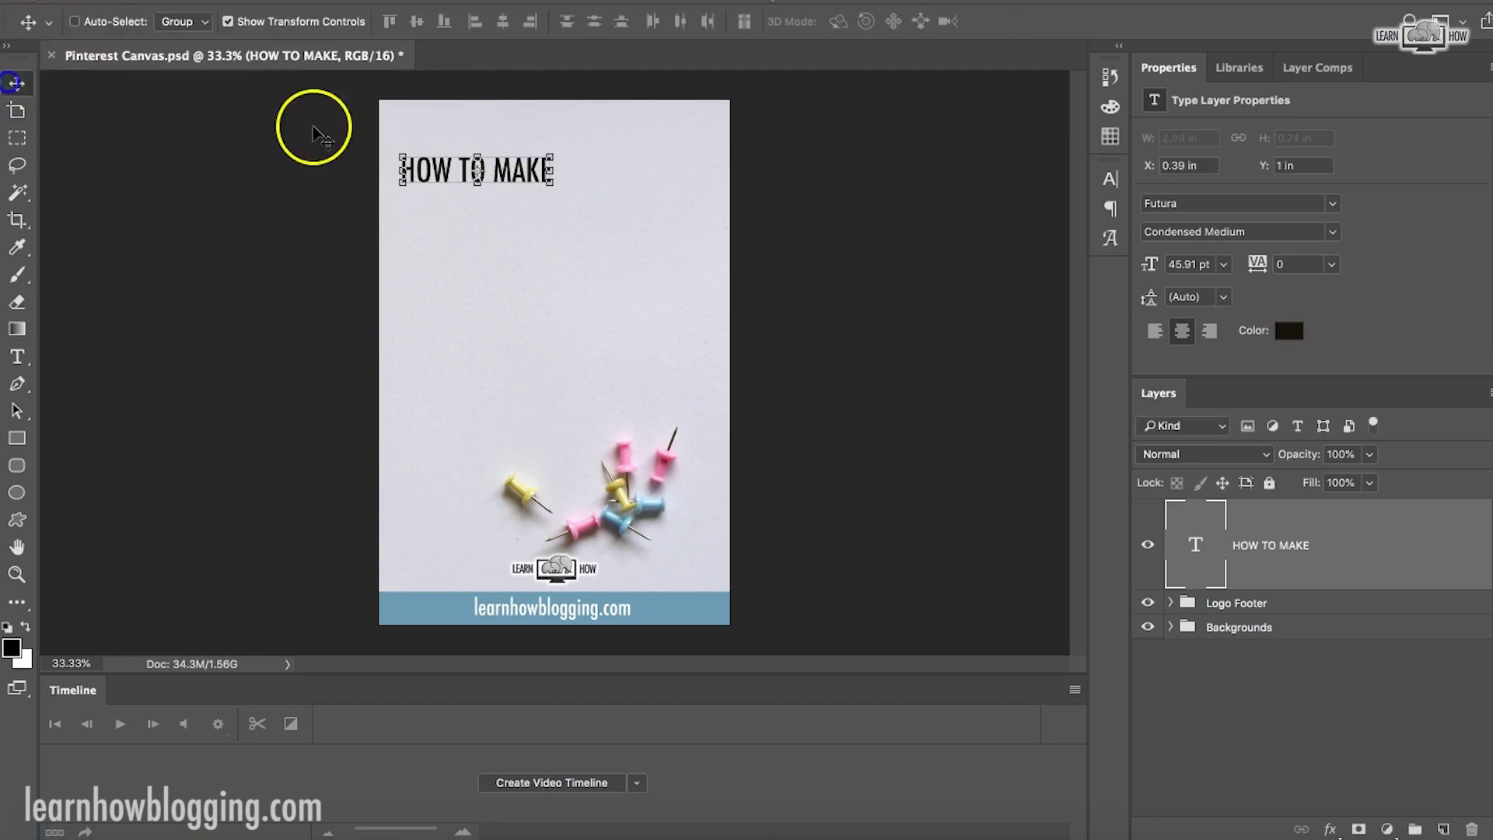
drag(520, 172, 607, 172)
- Add the text lines Pinterest, Pins, IN and PHOTOSHOP stacked below HOW TO MAKE
click(17, 356)
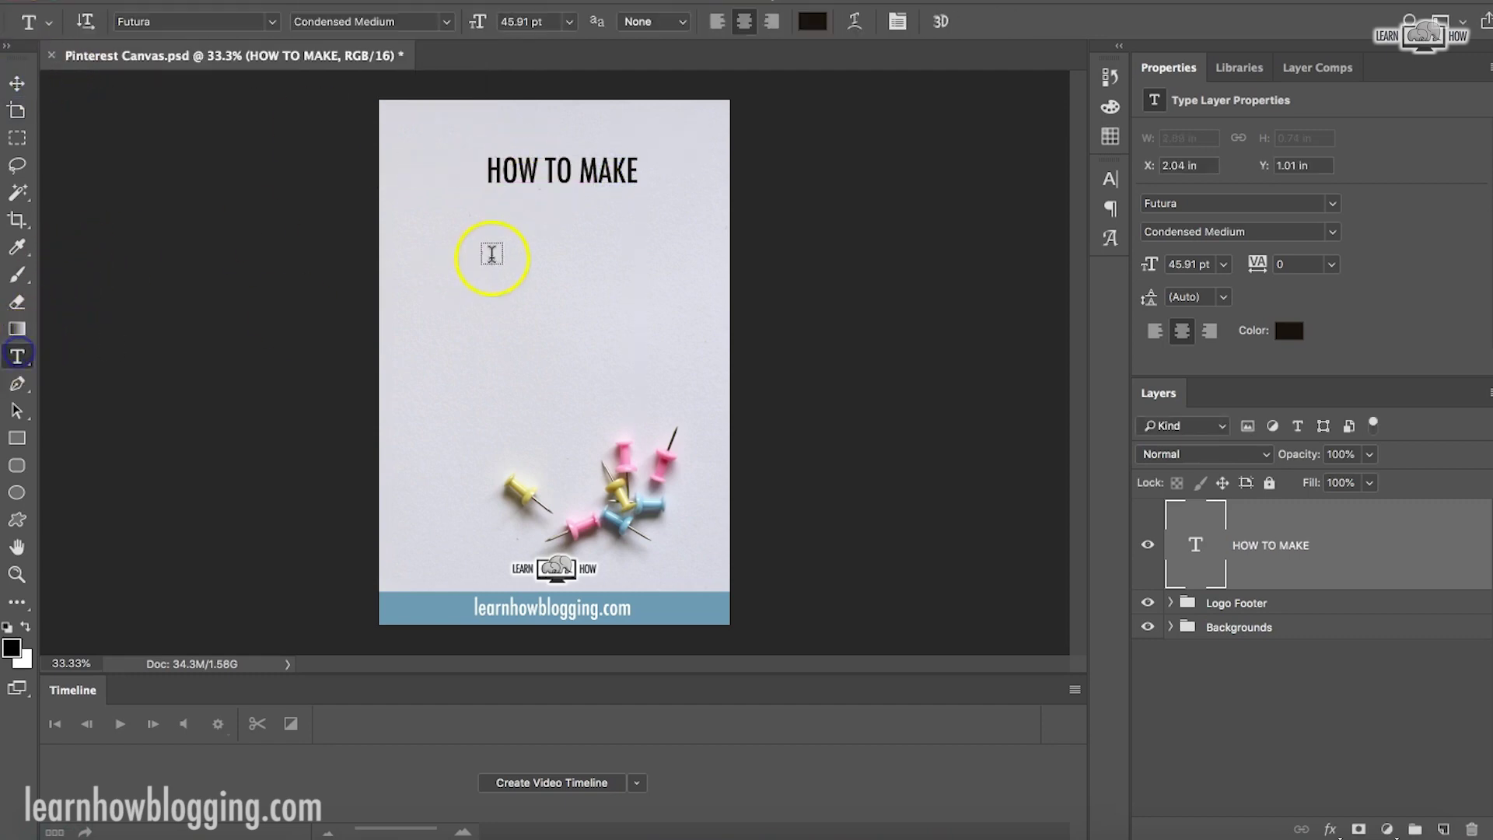
click(457, 247)
text(PINTER)
key(BackSpace)
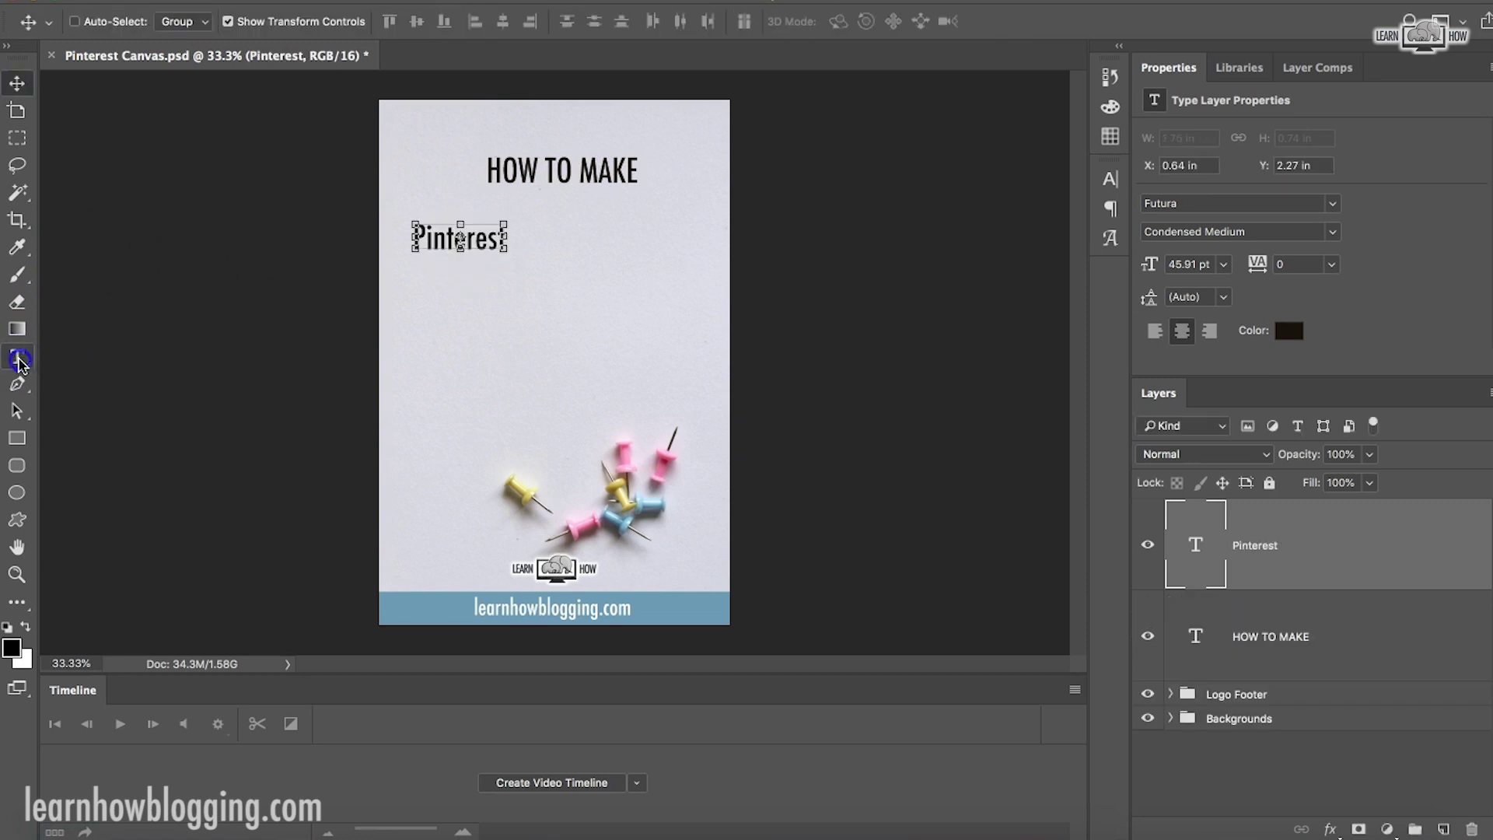
key(t)
click(511, 305)
text(Pins)
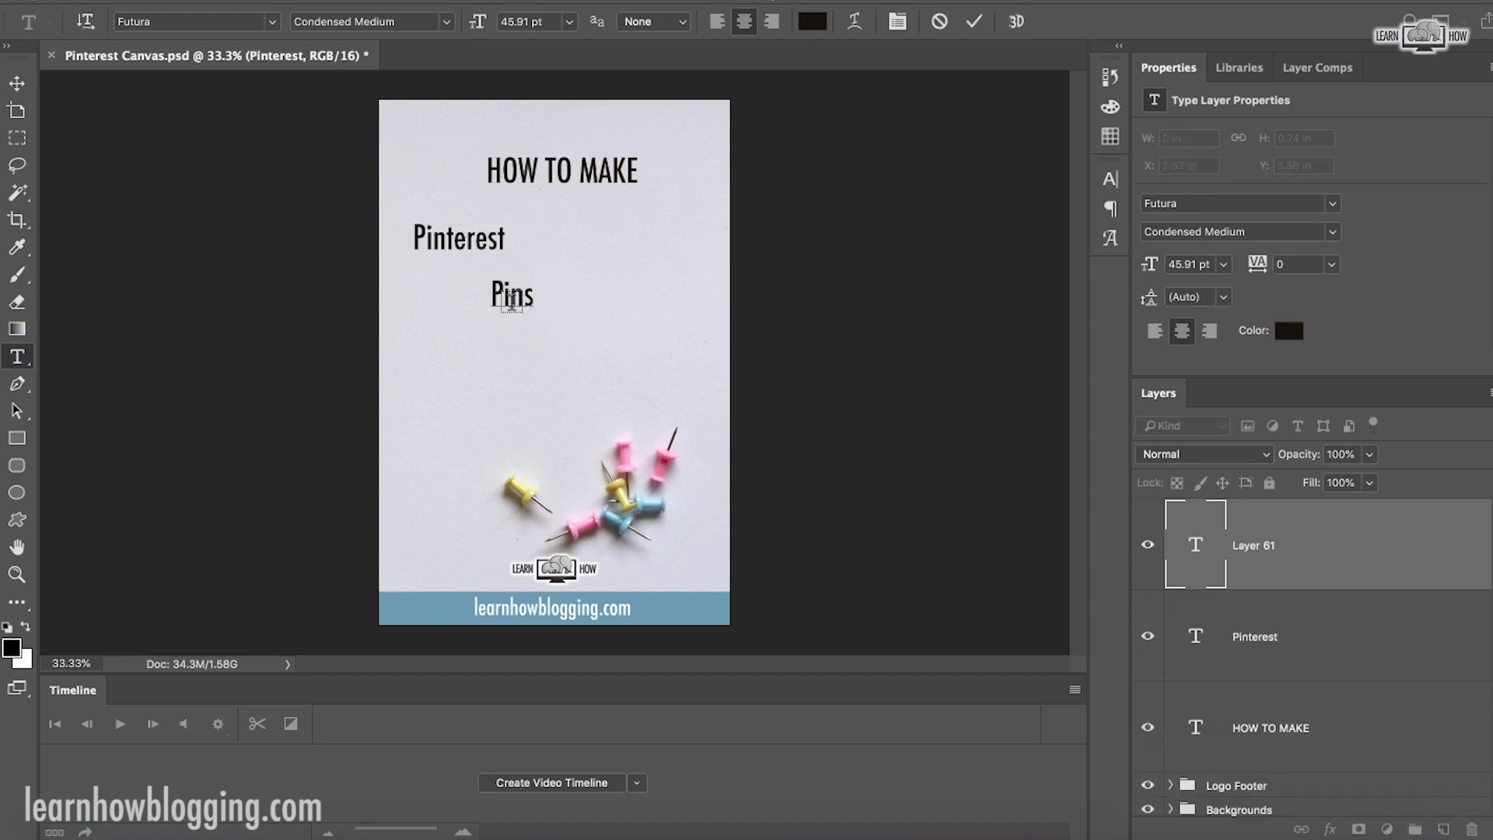
click(17, 83)
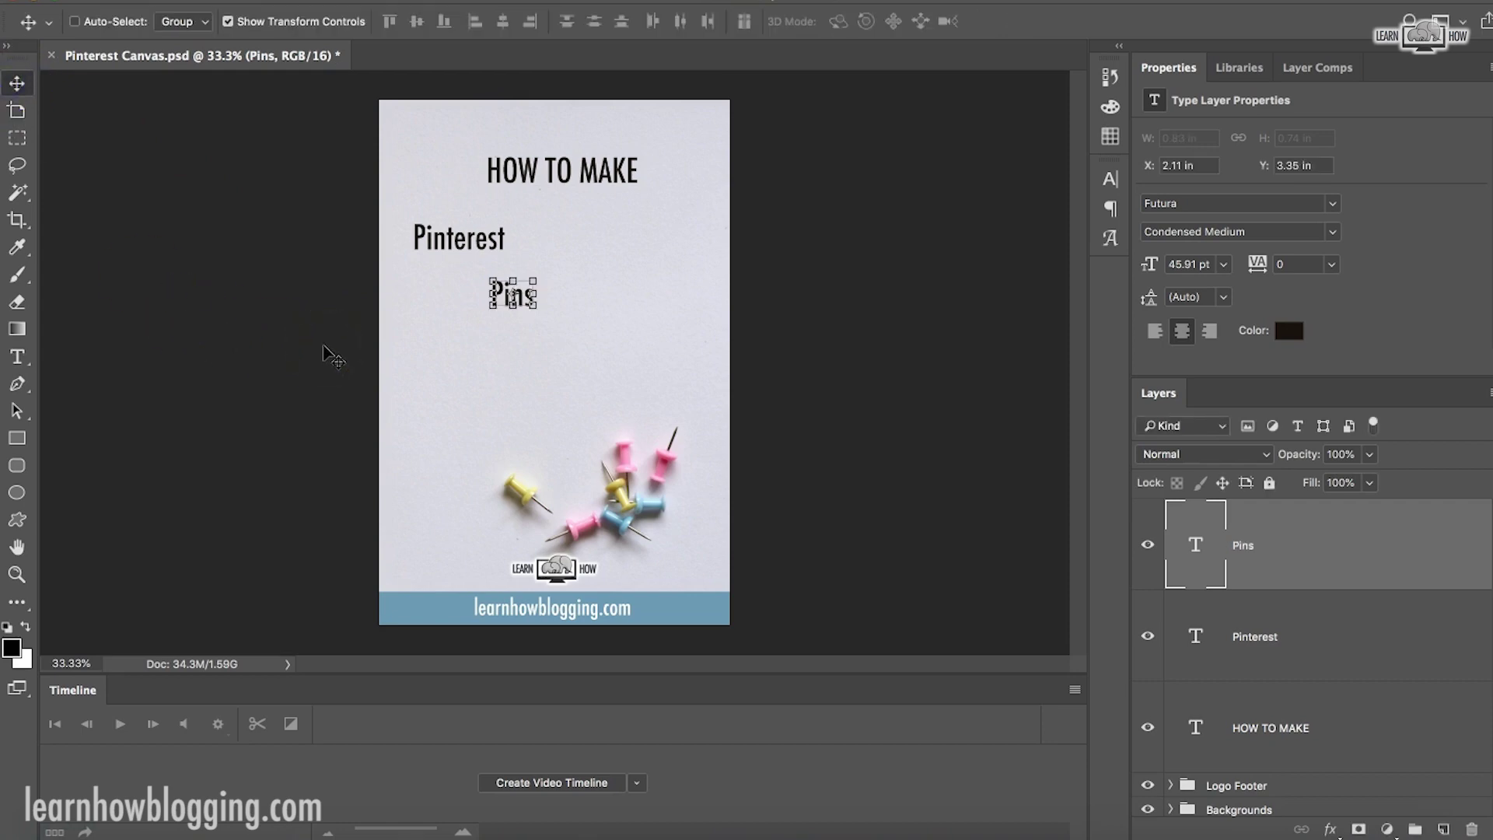
click(17, 356)
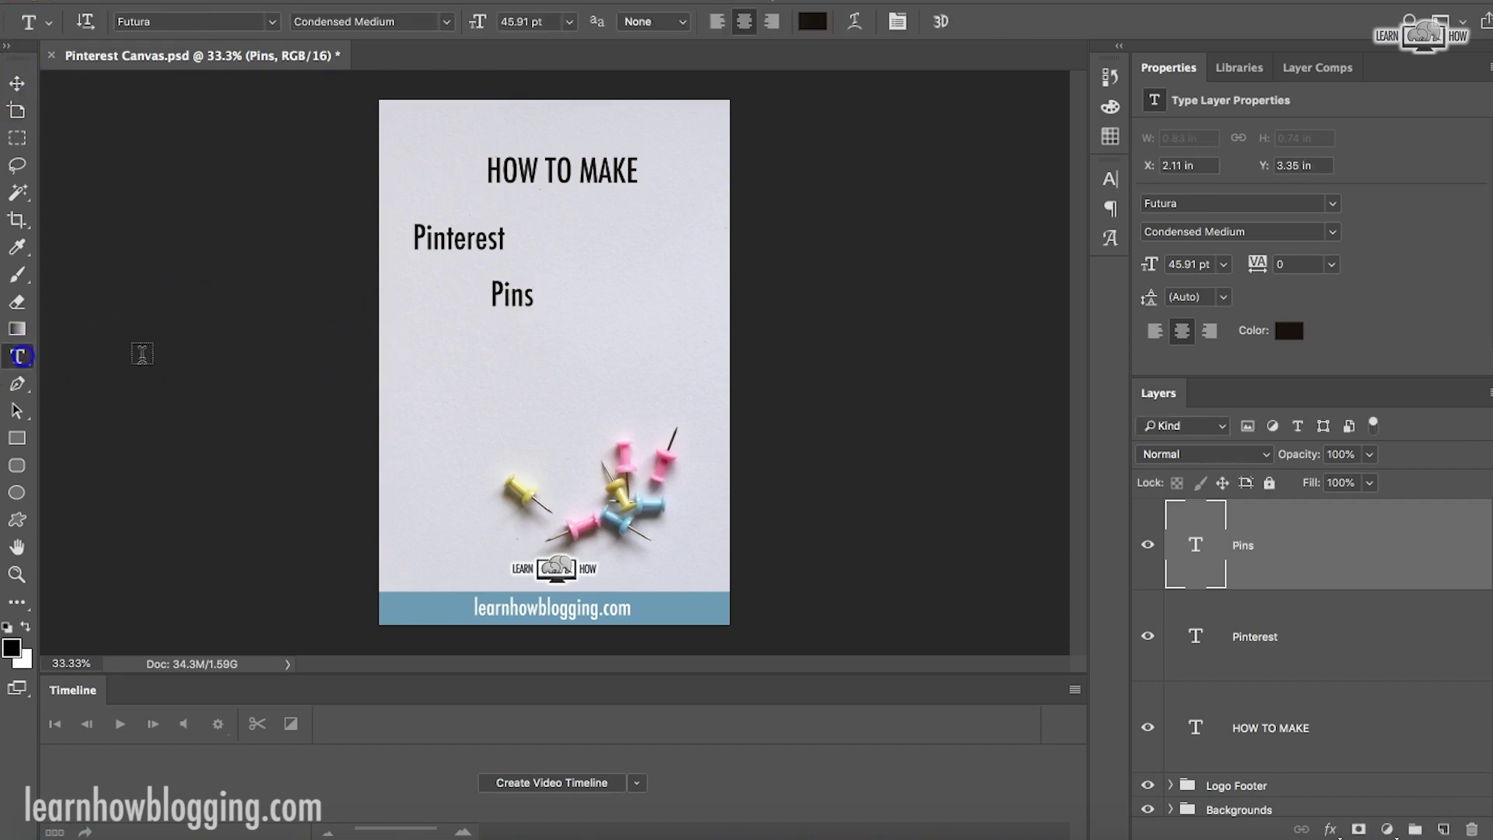
click(482, 351)
text(in)
click(451, 410)
text(PHOT)
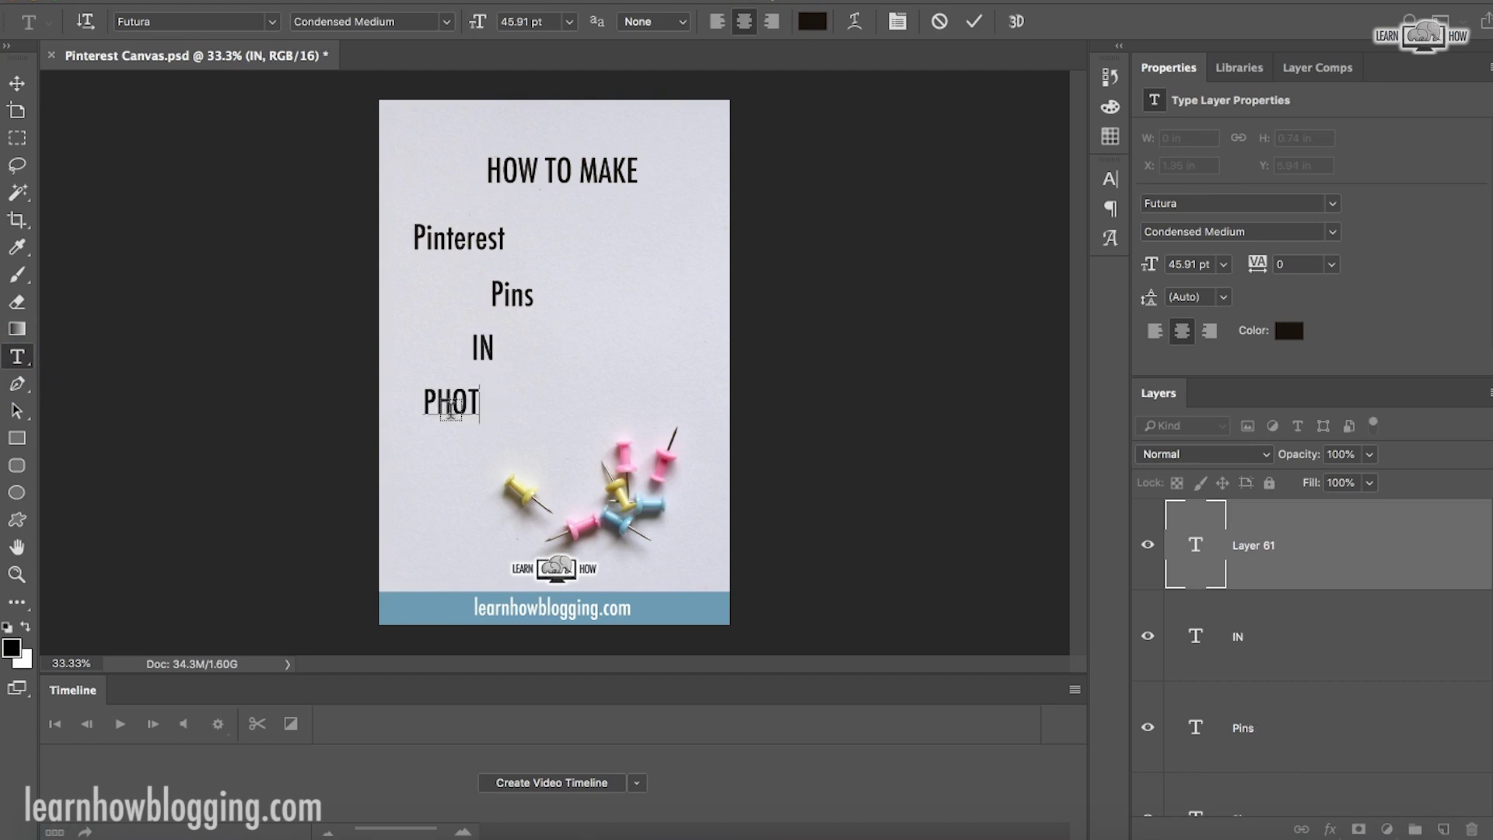
text(OSHOP)
click(18, 84)
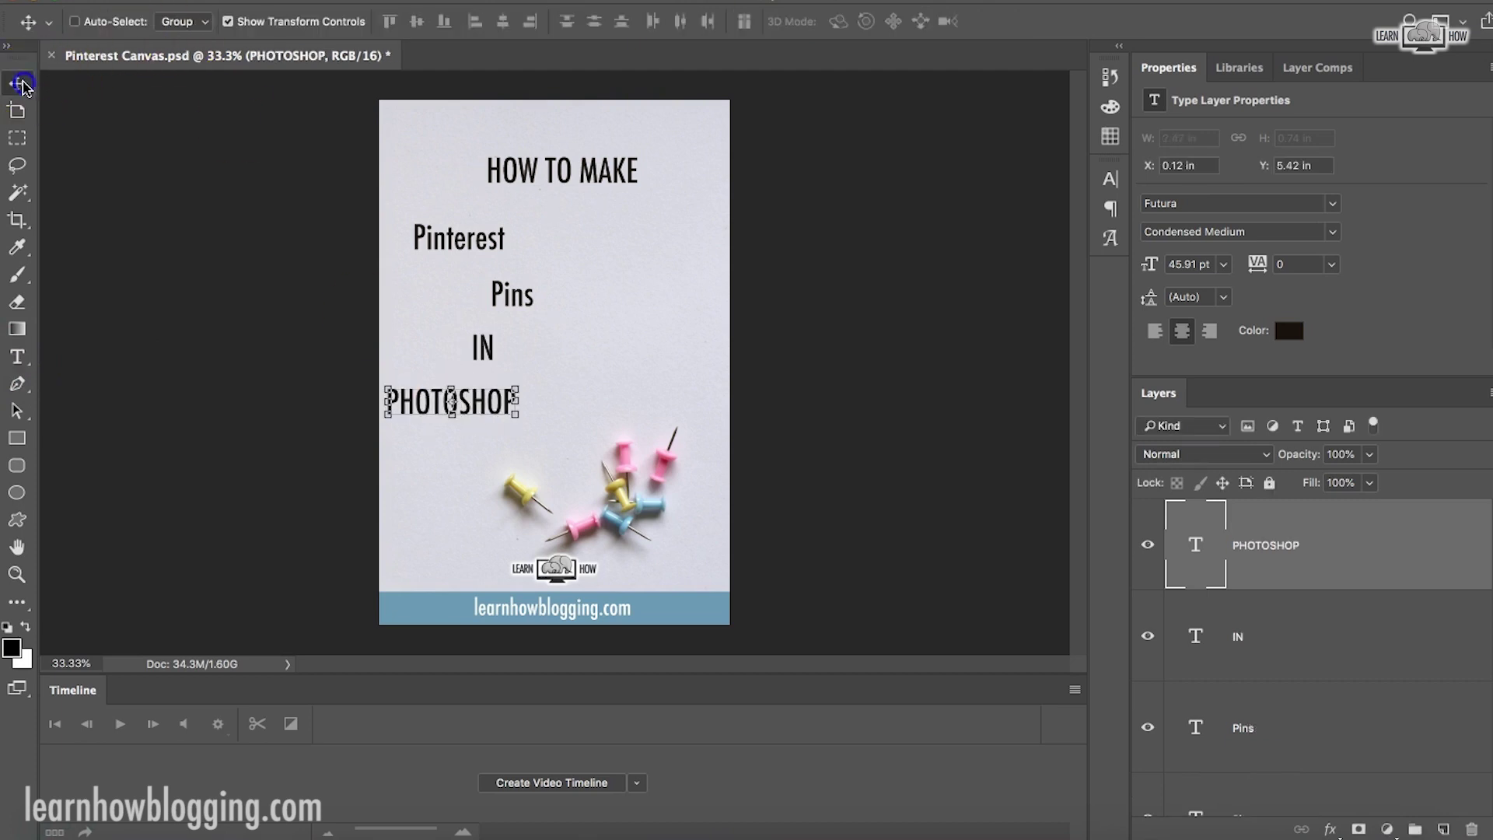
- Enlarge the Pinterest text to about 132.79 pt
scroll(1314, 629, down, 2)
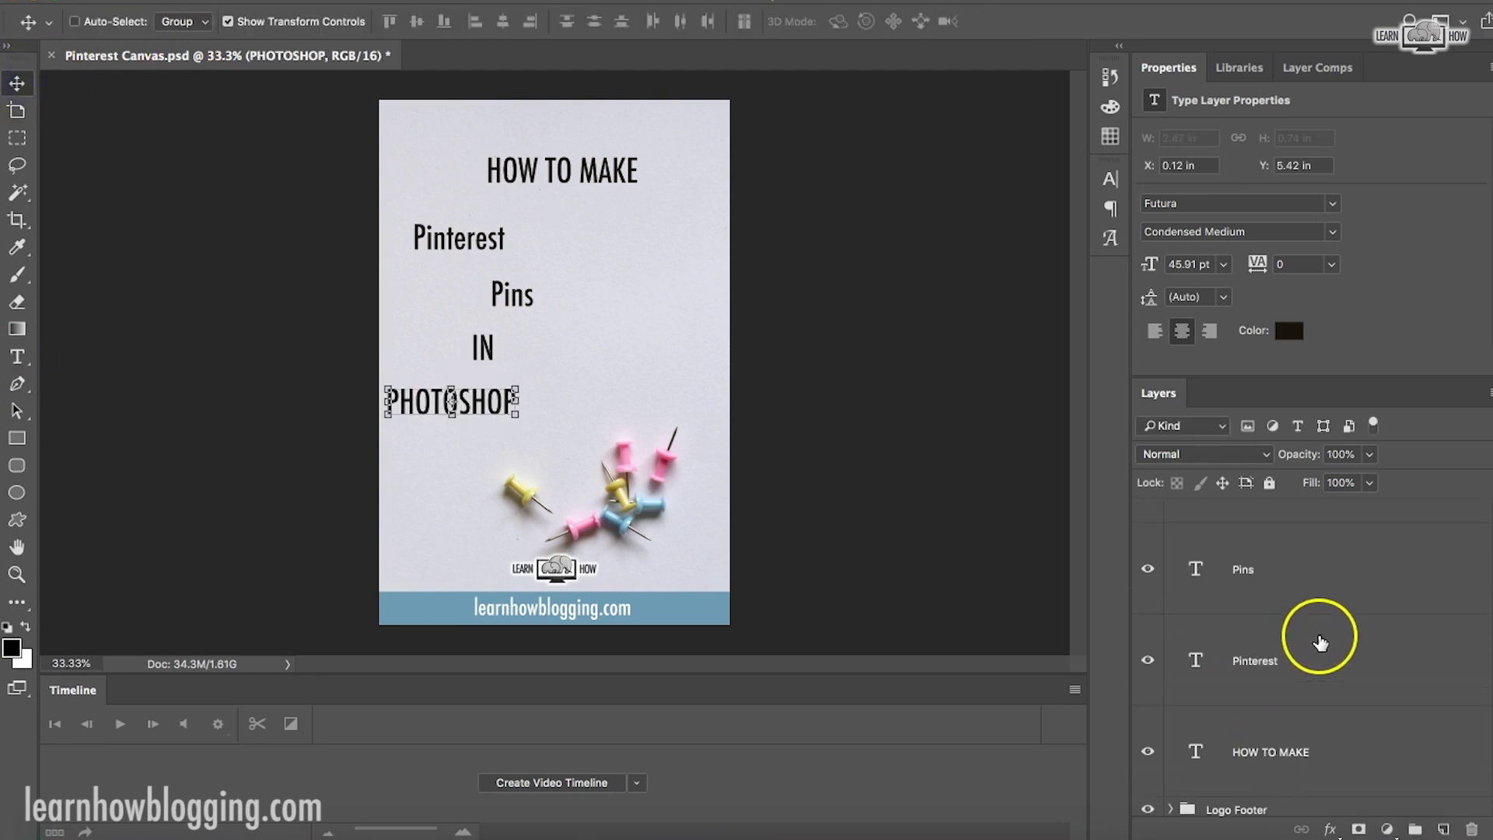
click(1248, 667)
drag(506, 251, 684, 309)
- Set Pinterest in the Painted Paradise script font and resize it under HOW TO MAKE
click(17, 356)
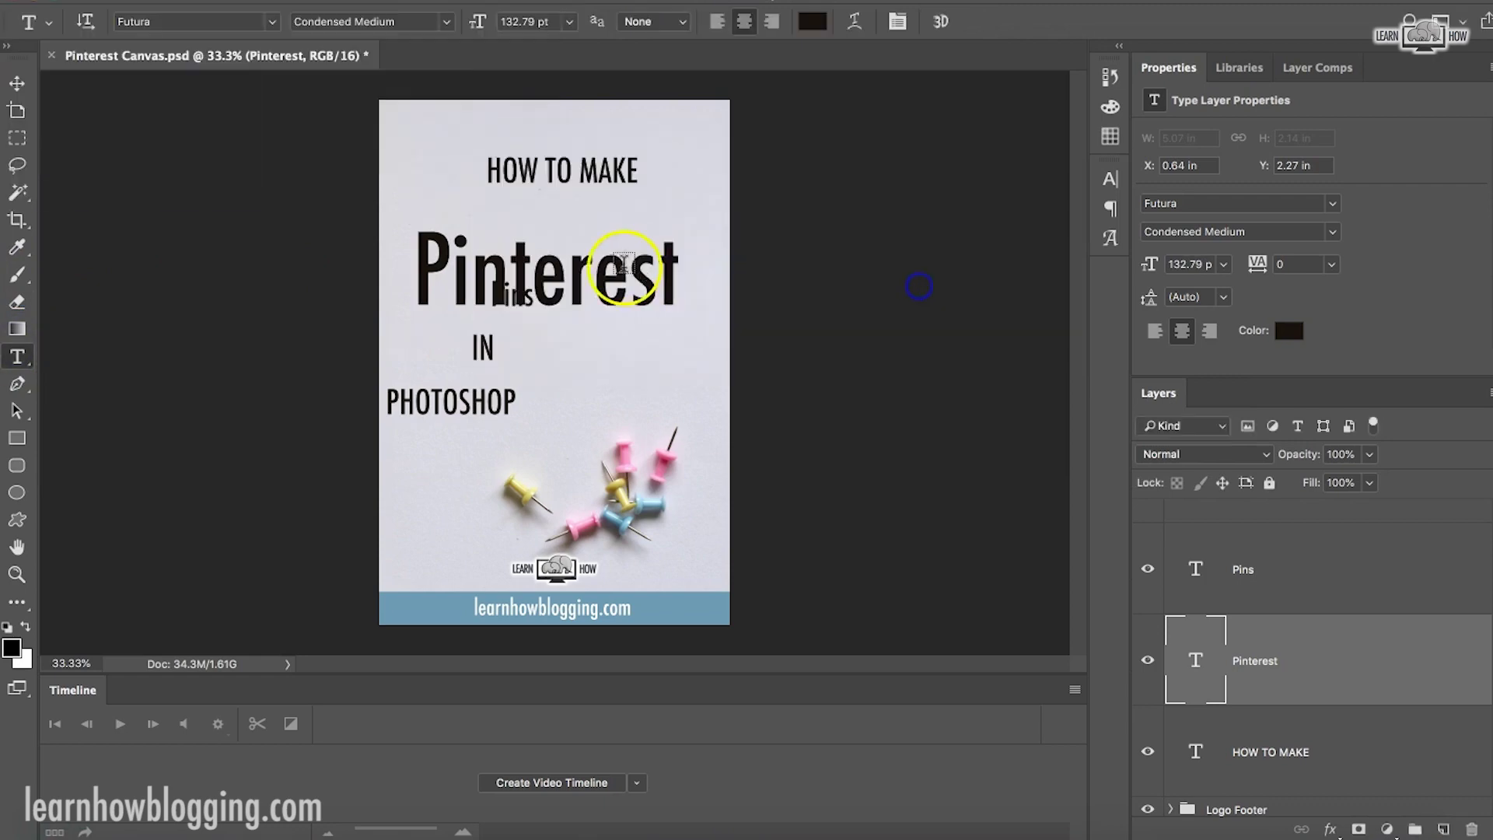
double_click(581, 269)
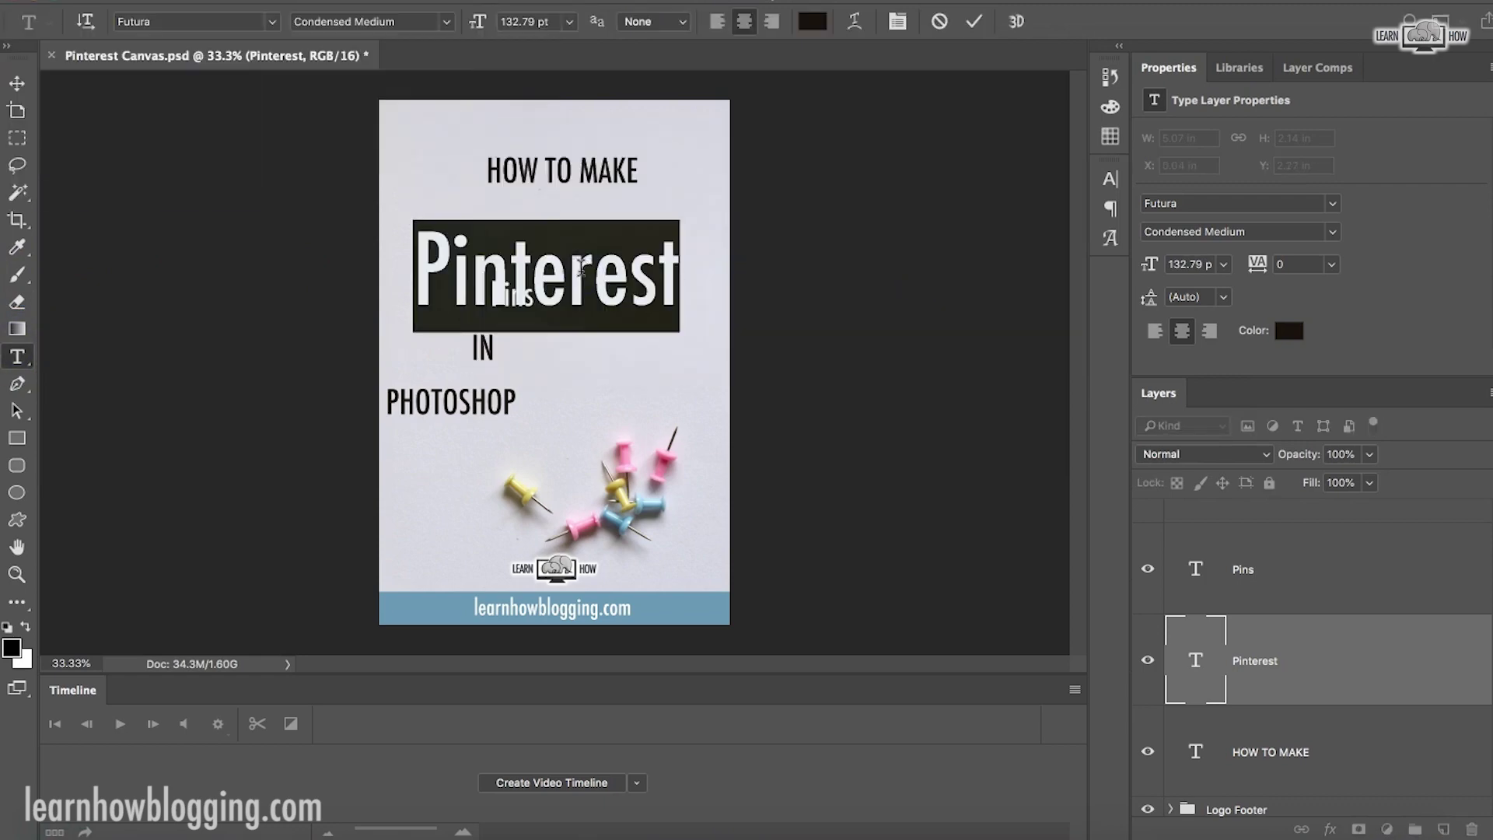
click(274, 28)
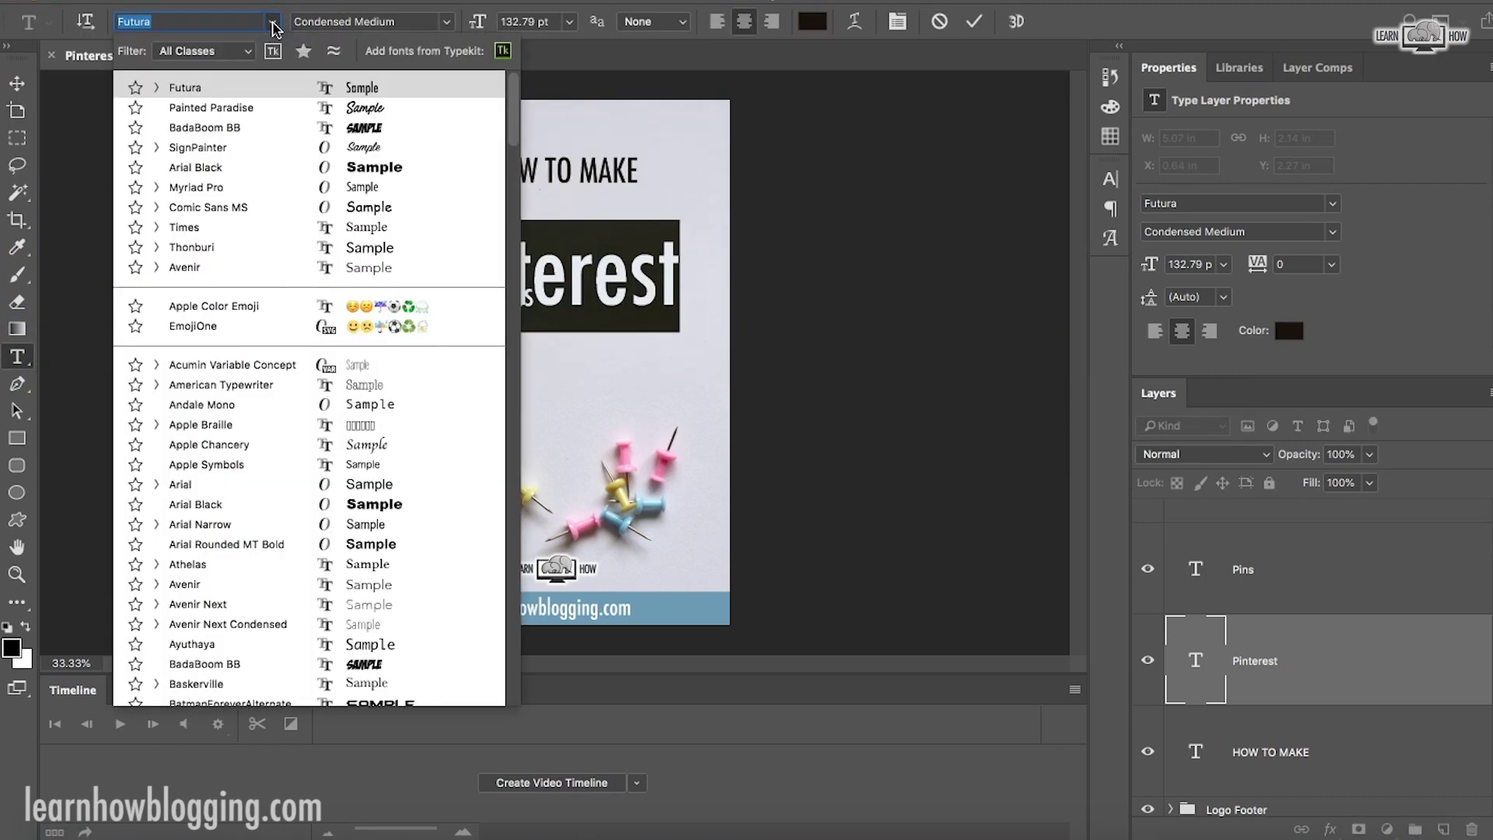
click(211, 107)
key(ctrl+Return)
key(v)
drag(730, 282, 661, 283)
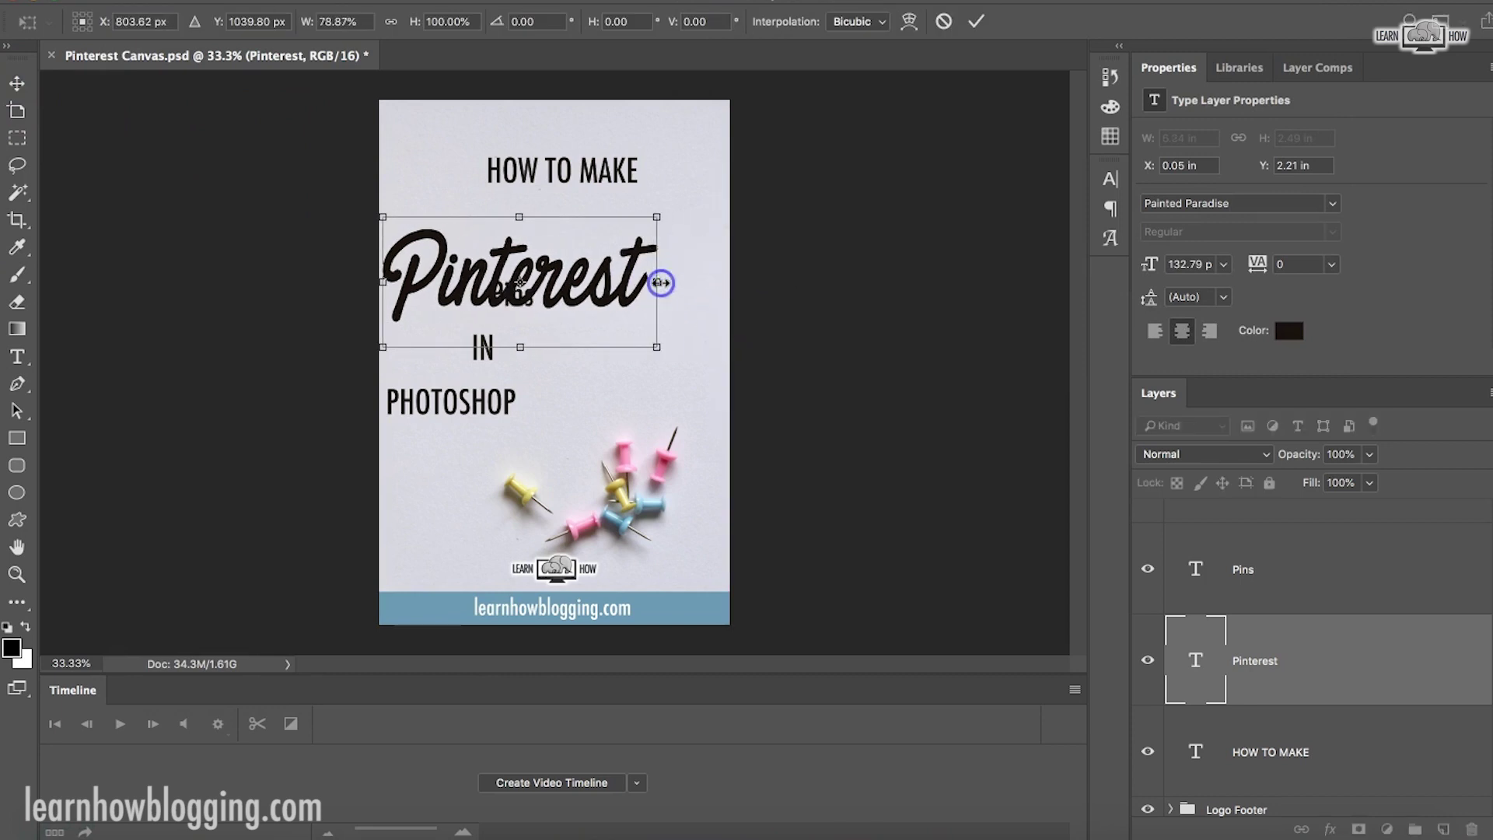
key(ctrl+z)
drag(730, 347, 620, 244)
key(Return)
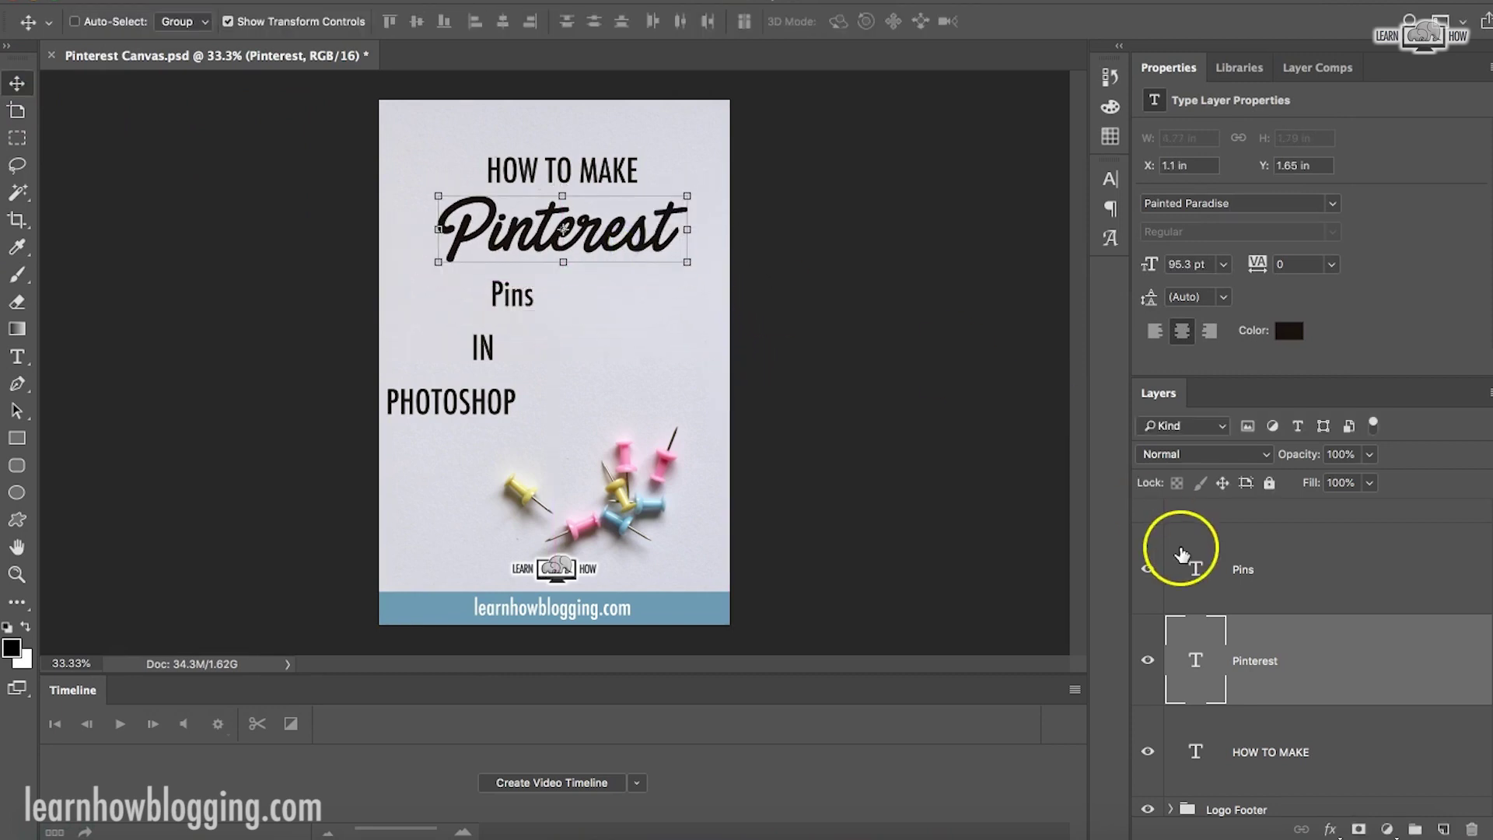
- Change the Pins text to the Painted Paradise font
click(1243, 567)
click(17, 356)
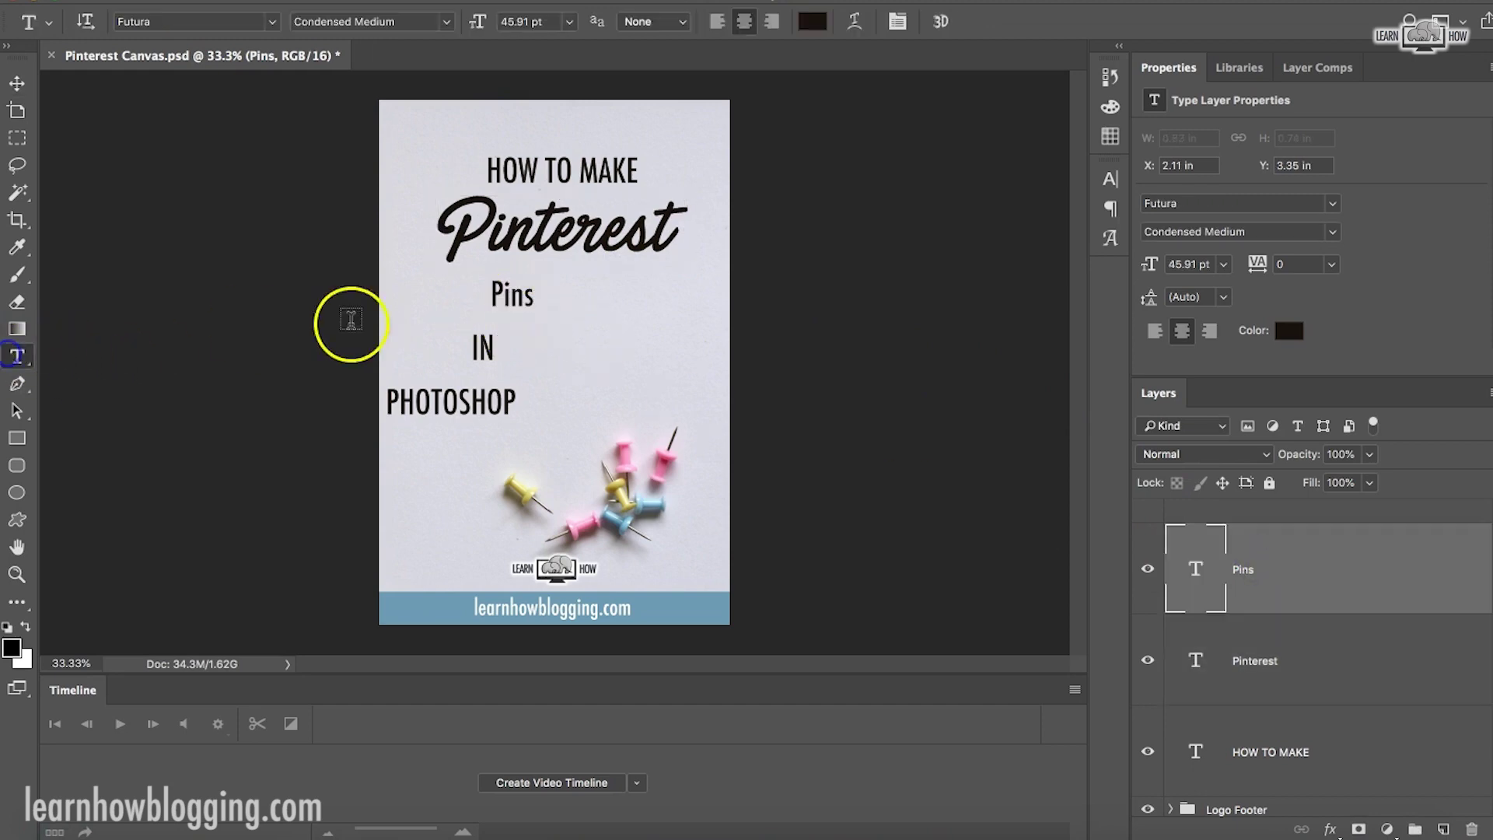
double_click(513, 306)
click(268, 19)
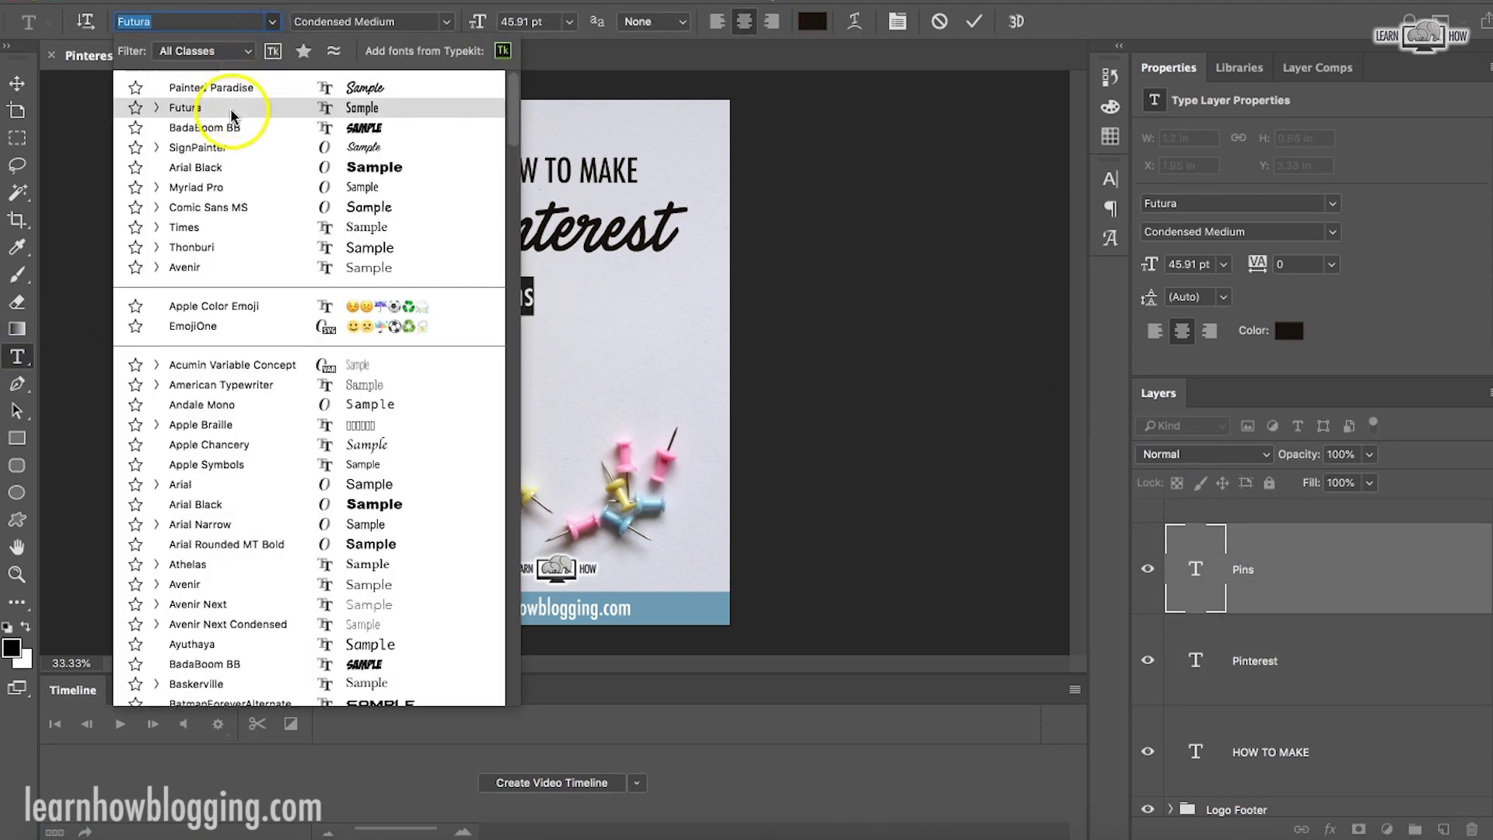
click(232, 92)
key(ctrl+Return)
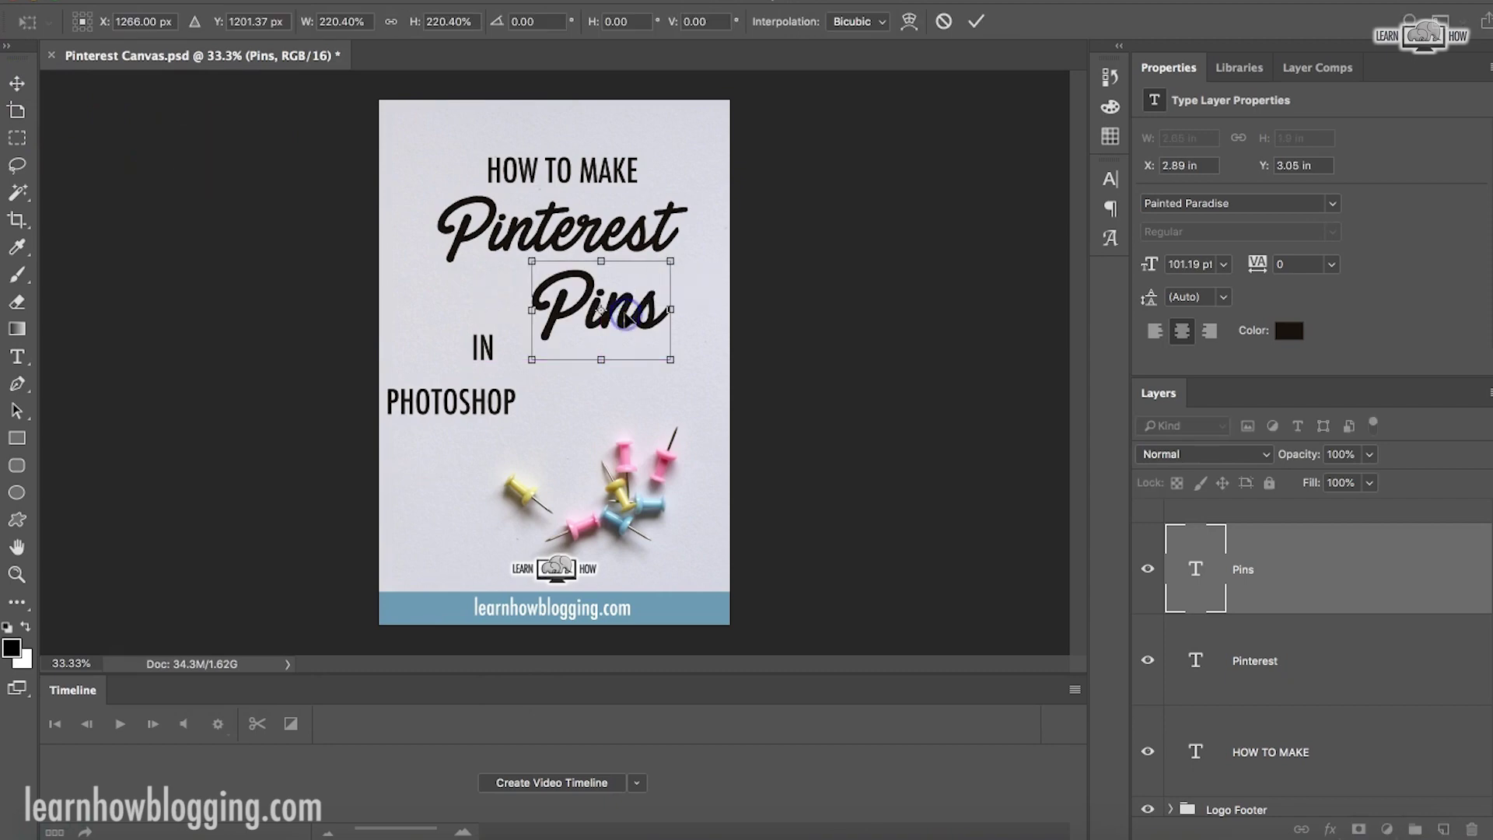
key(Return)
- Move the IN text up so it sits centred under Pins
scroll(1293, 593, up, 2)
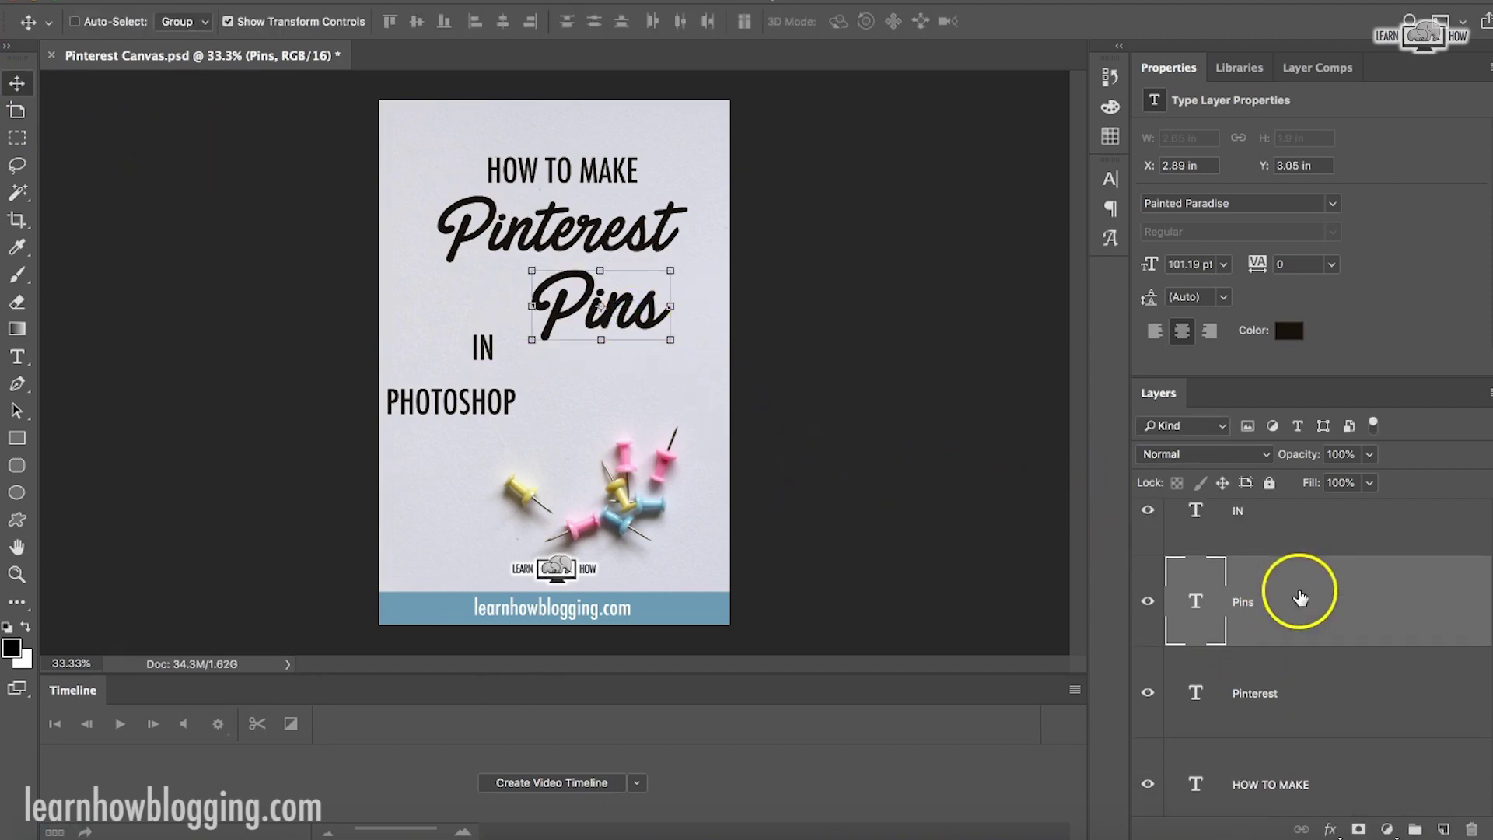
click(1293, 607)
key(ctrl+plus)
key(ctrl+plus)
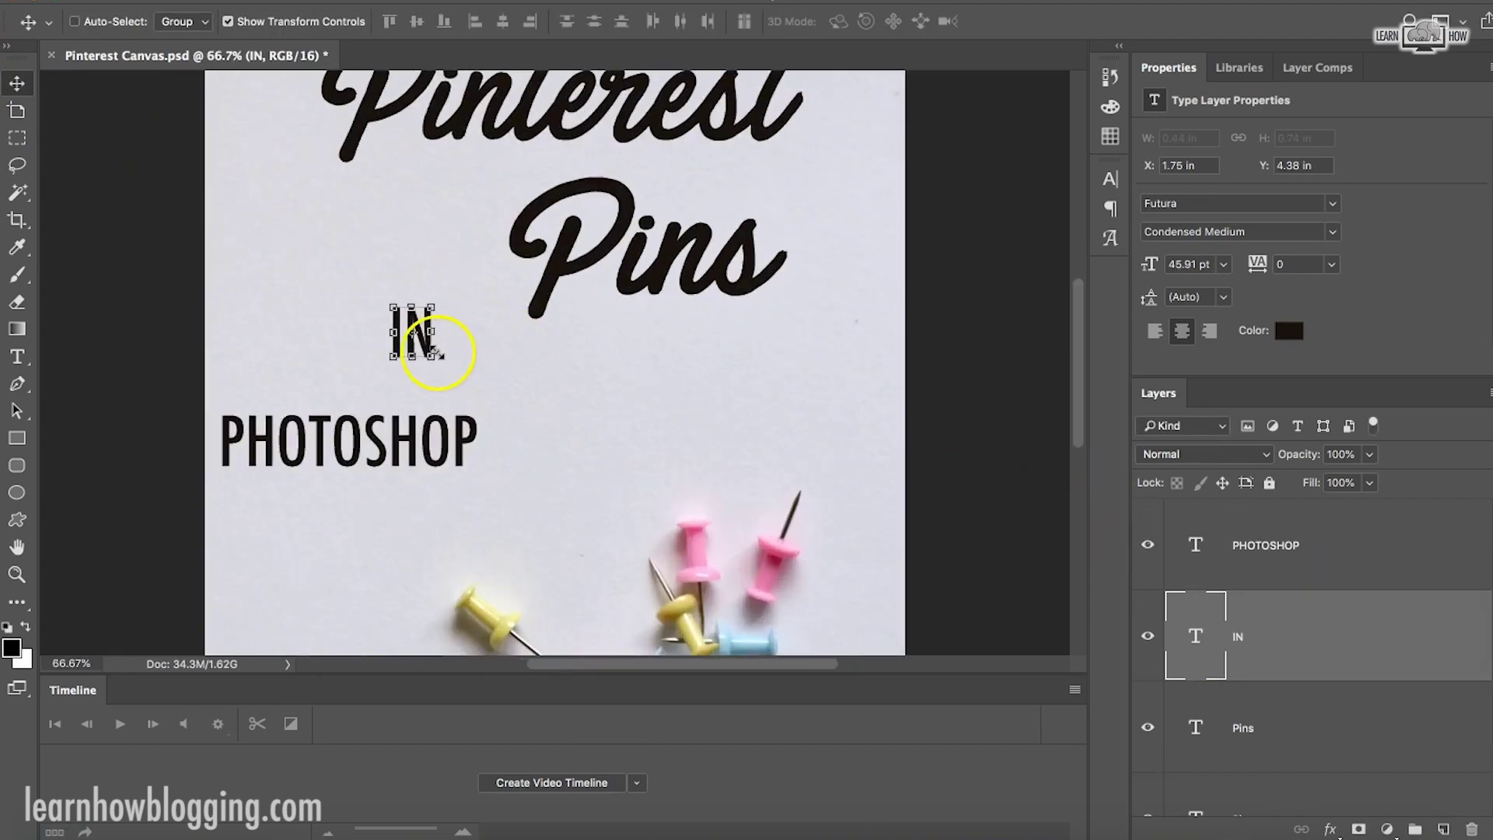
drag(418, 340, 611, 355)
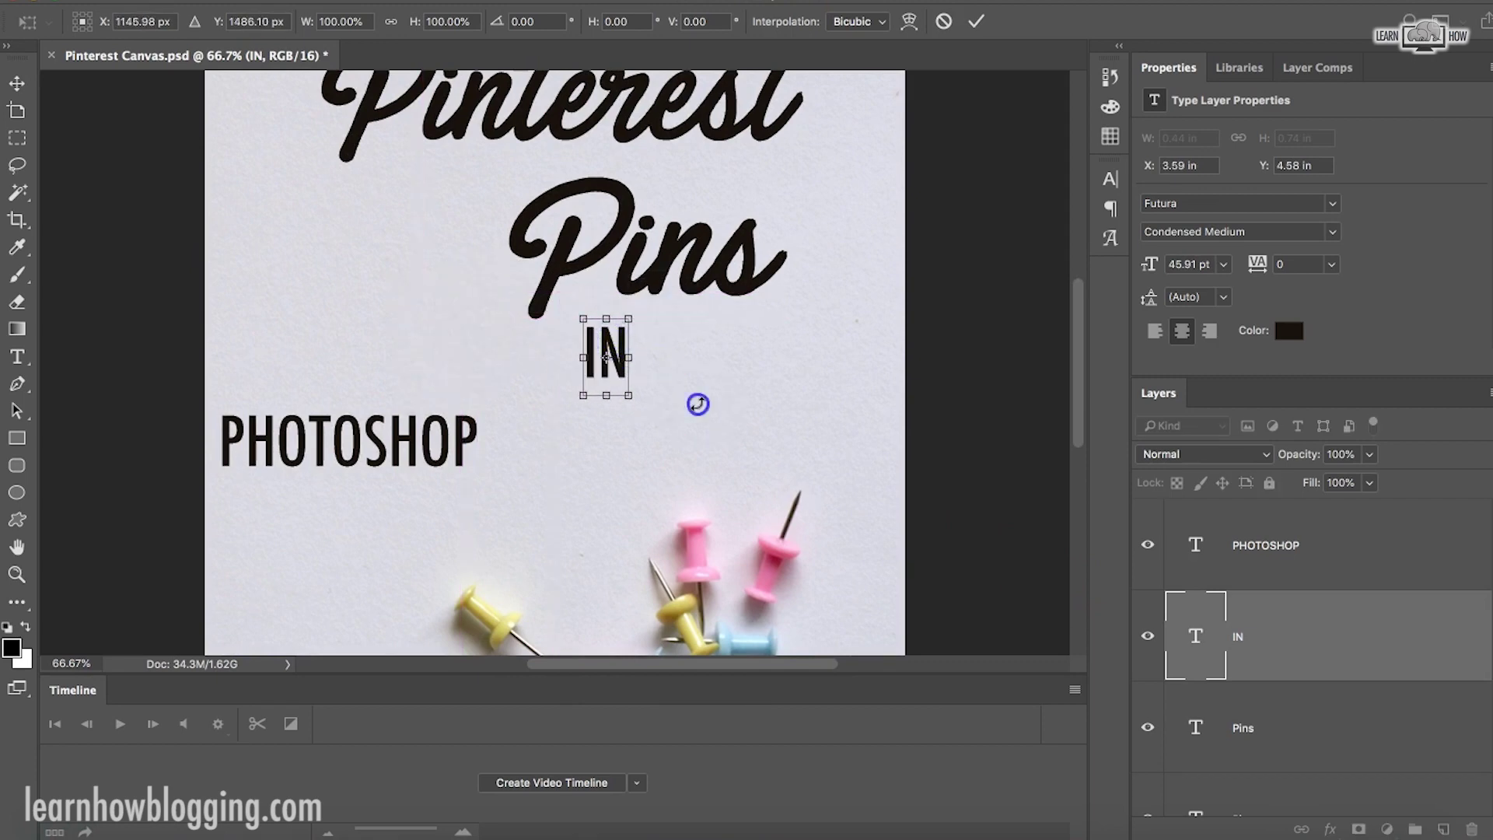
key(Return)
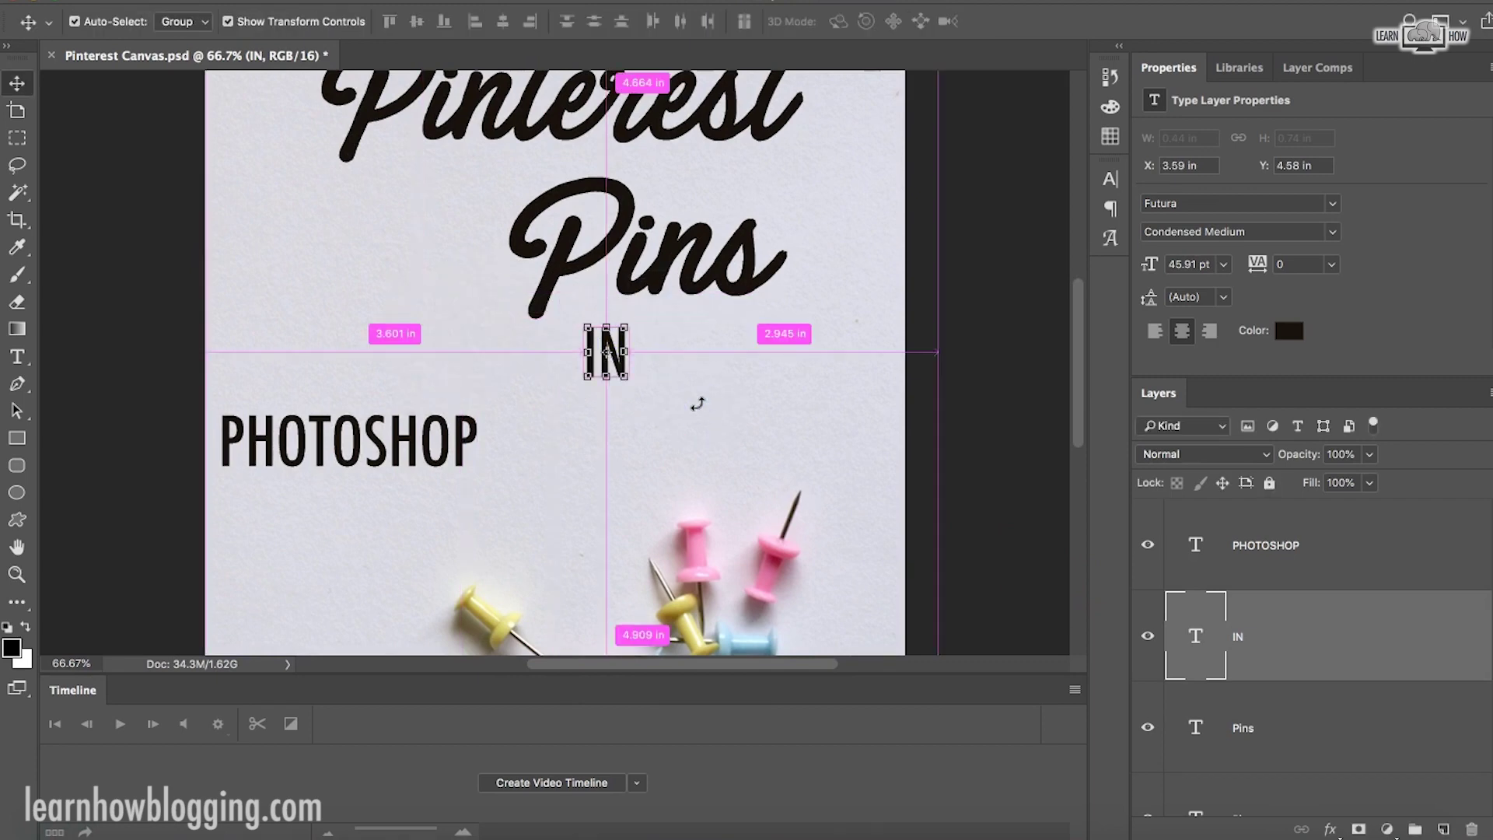
key(ctrl+minus)
key(ctrl+minus)
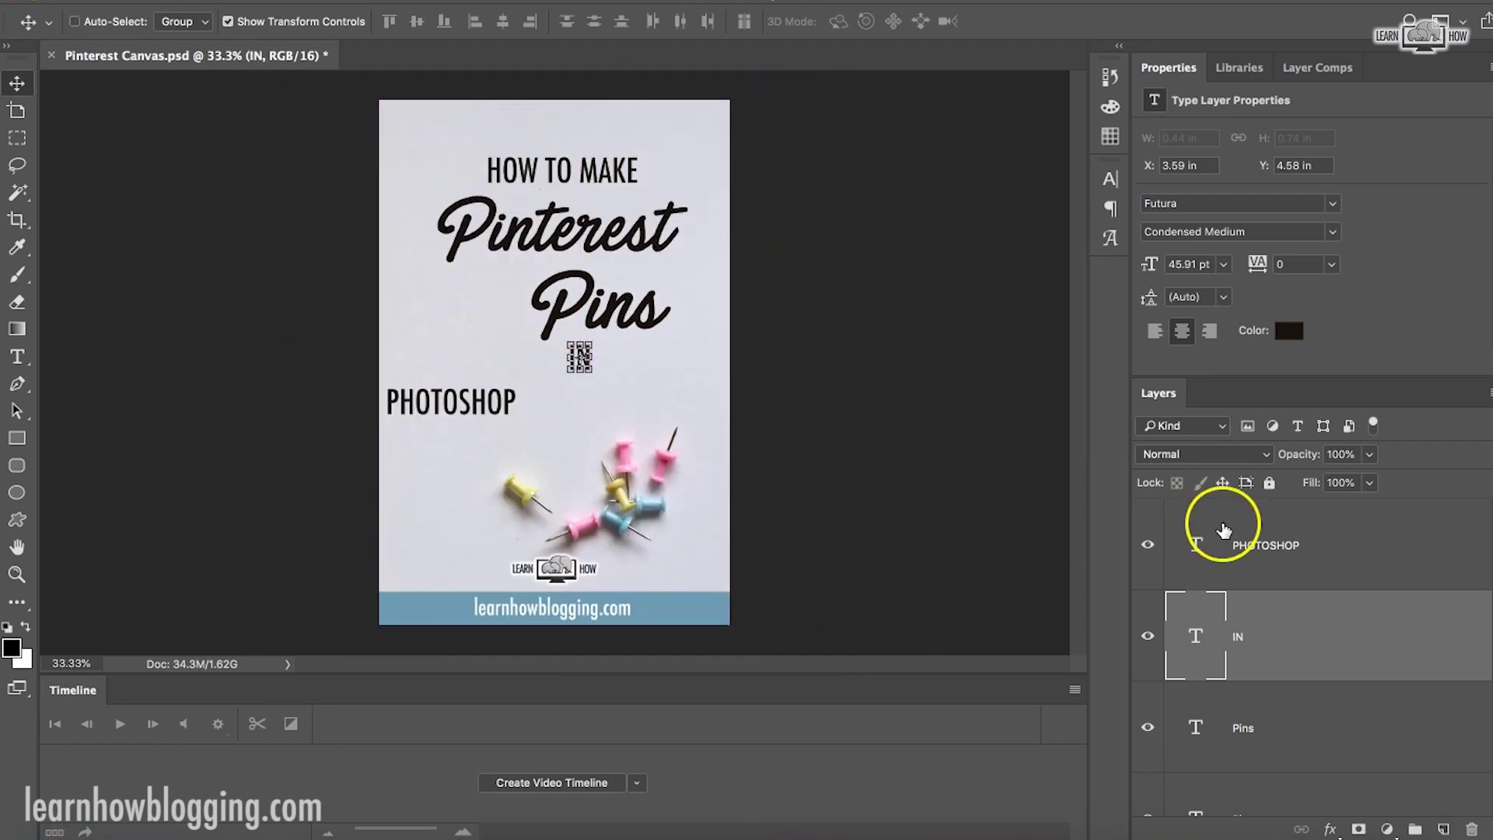
- Make PHOTOSHOP Condensed ExtraBold and enlarge it to about 95 pt, centred under IN
click(1223, 530)
click(17, 356)
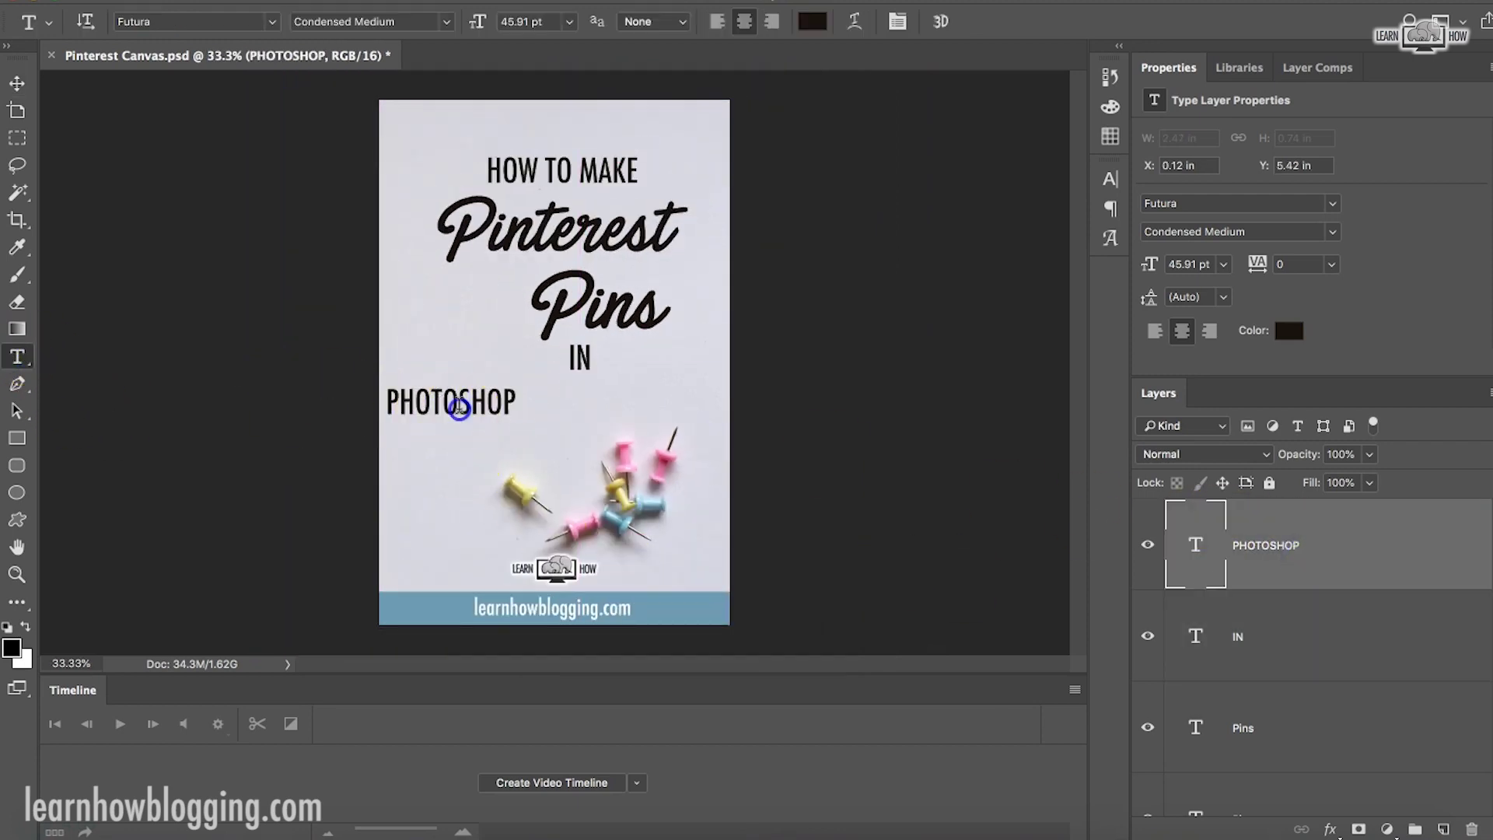
double_click(459, 408)
click(446, 21)
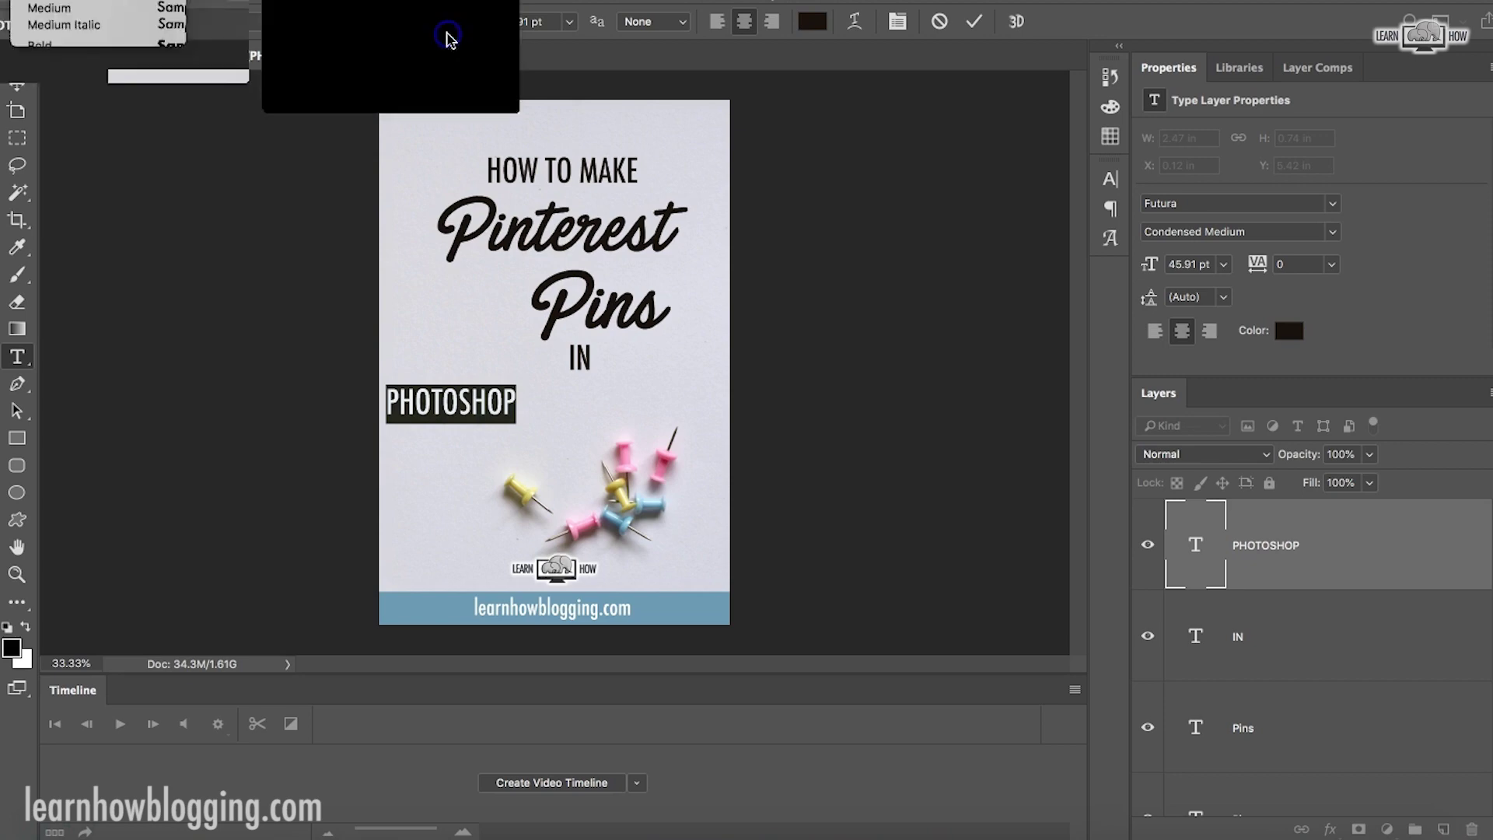
click(447, 37)
click(78, 115)
key(v)
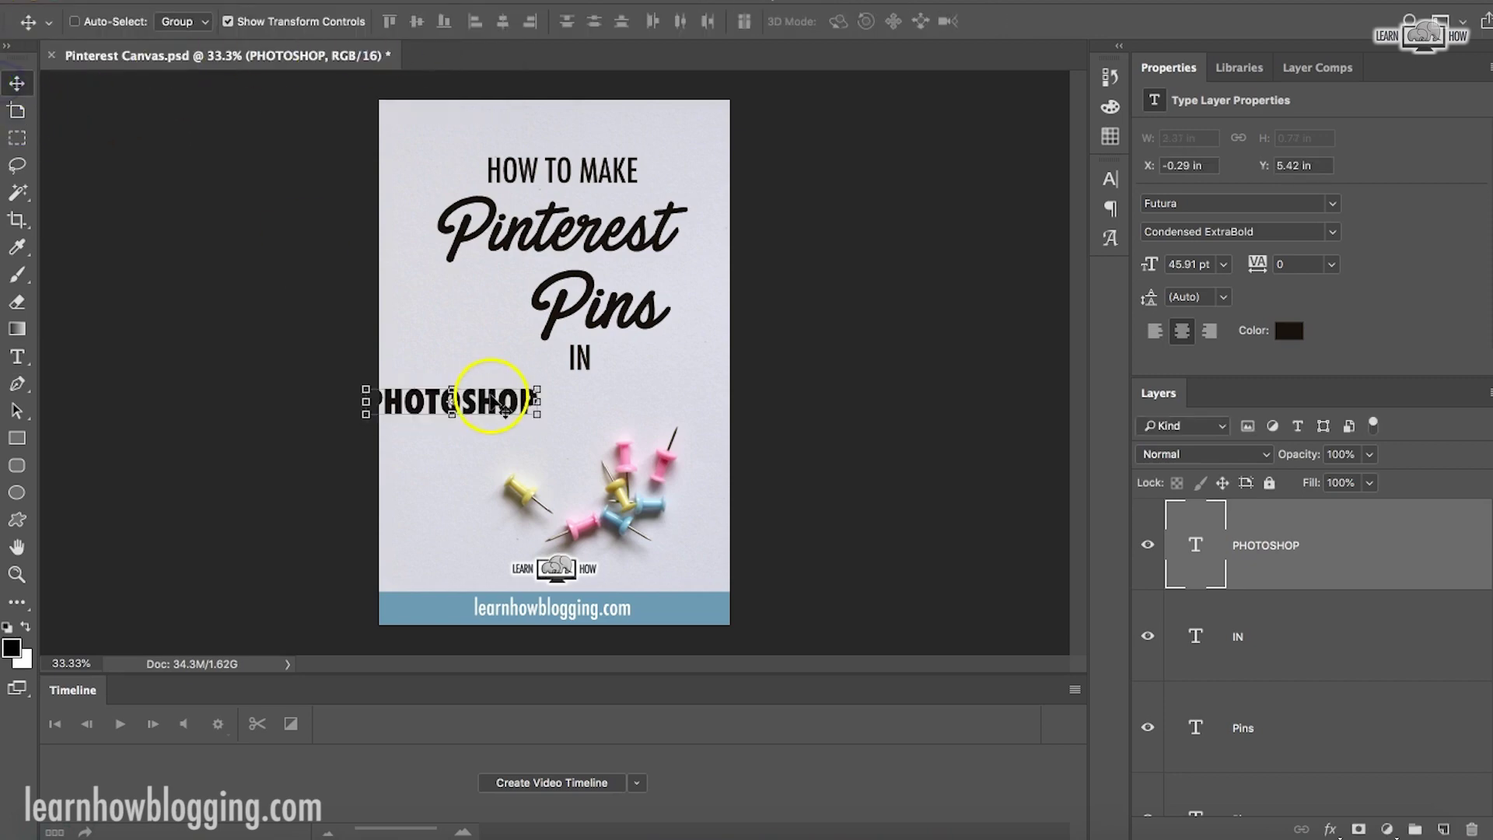
drag(501, 406, 629, 420)
key(Return)
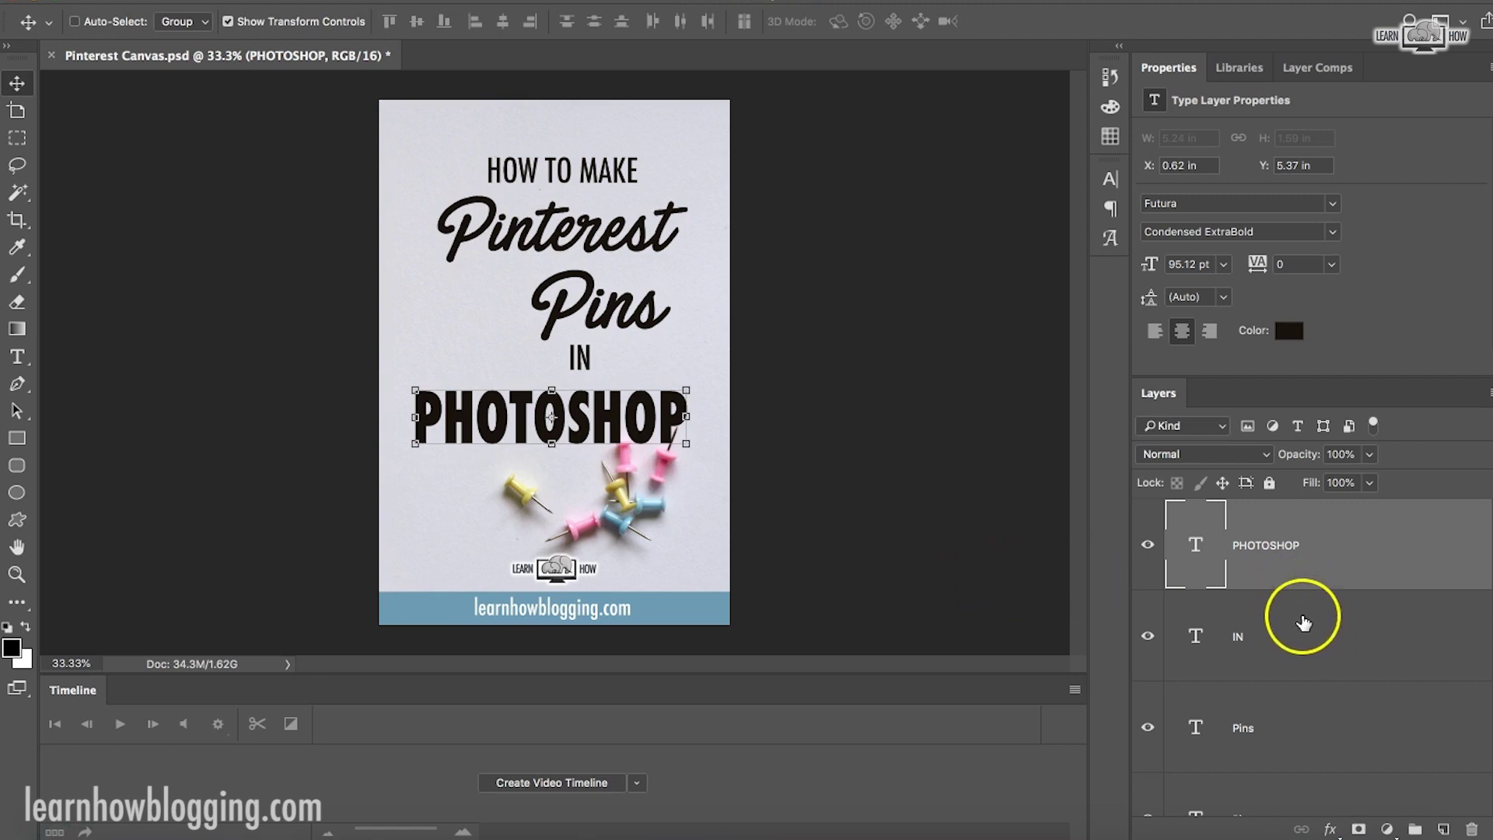
- Select all the title text layers and align their horizontal centres
scroll(1304, 622, down, 5)
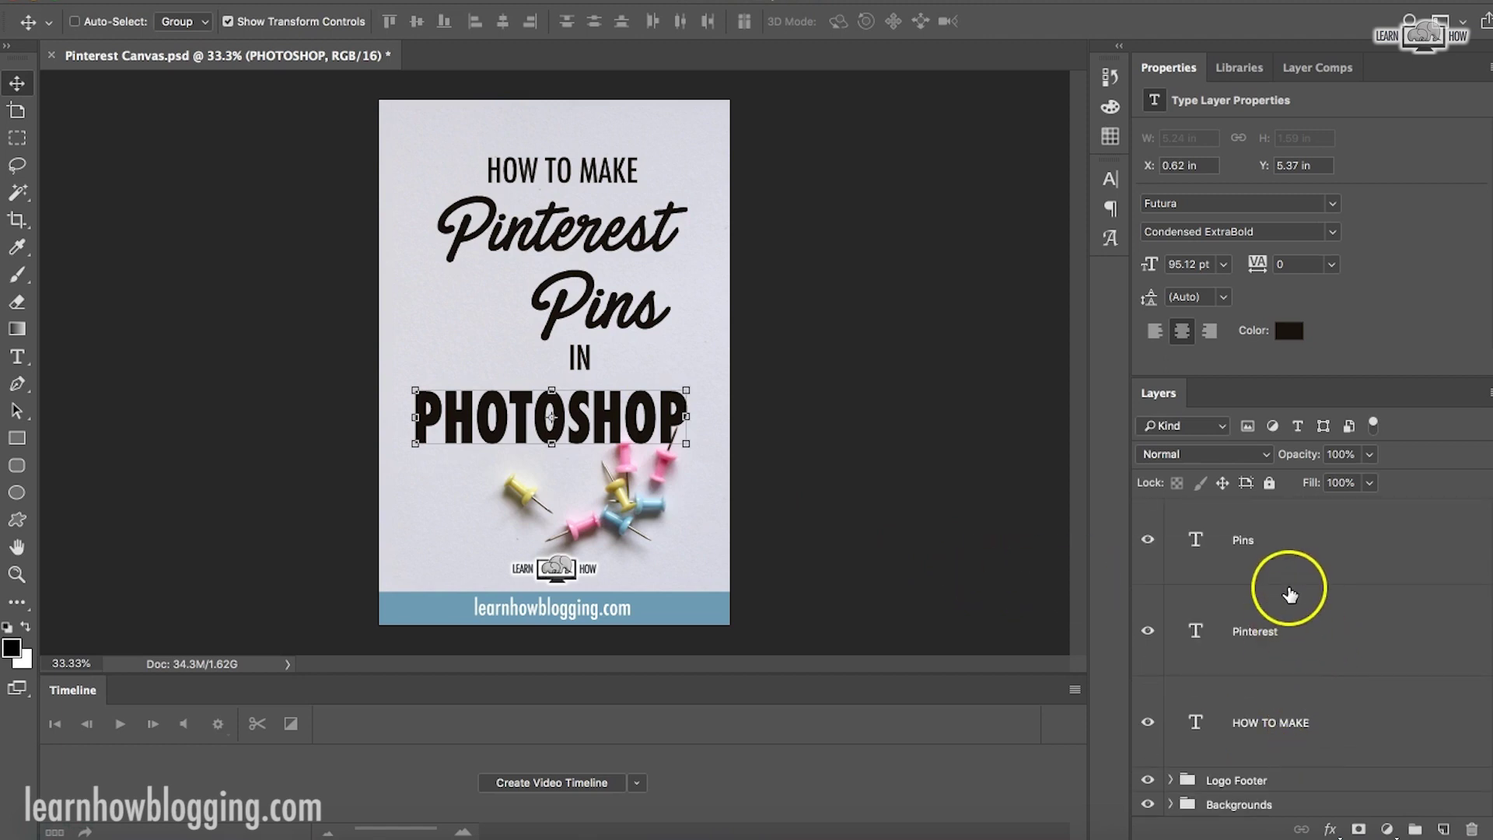
scroll(1289, 594, up, 5)
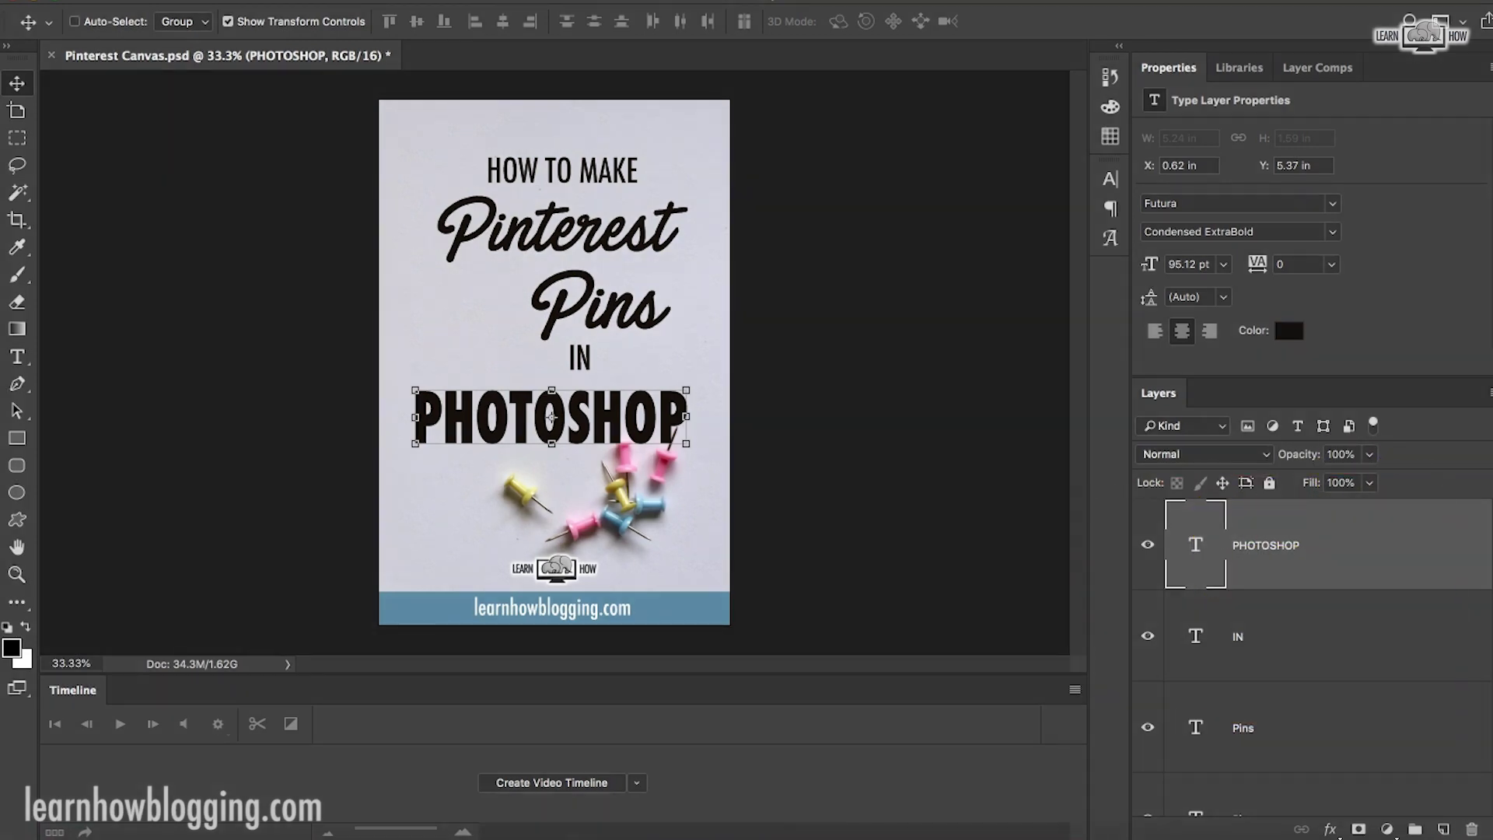
scroll(1280, 587, down, 5)
scroll(1283, 576, up, 5)
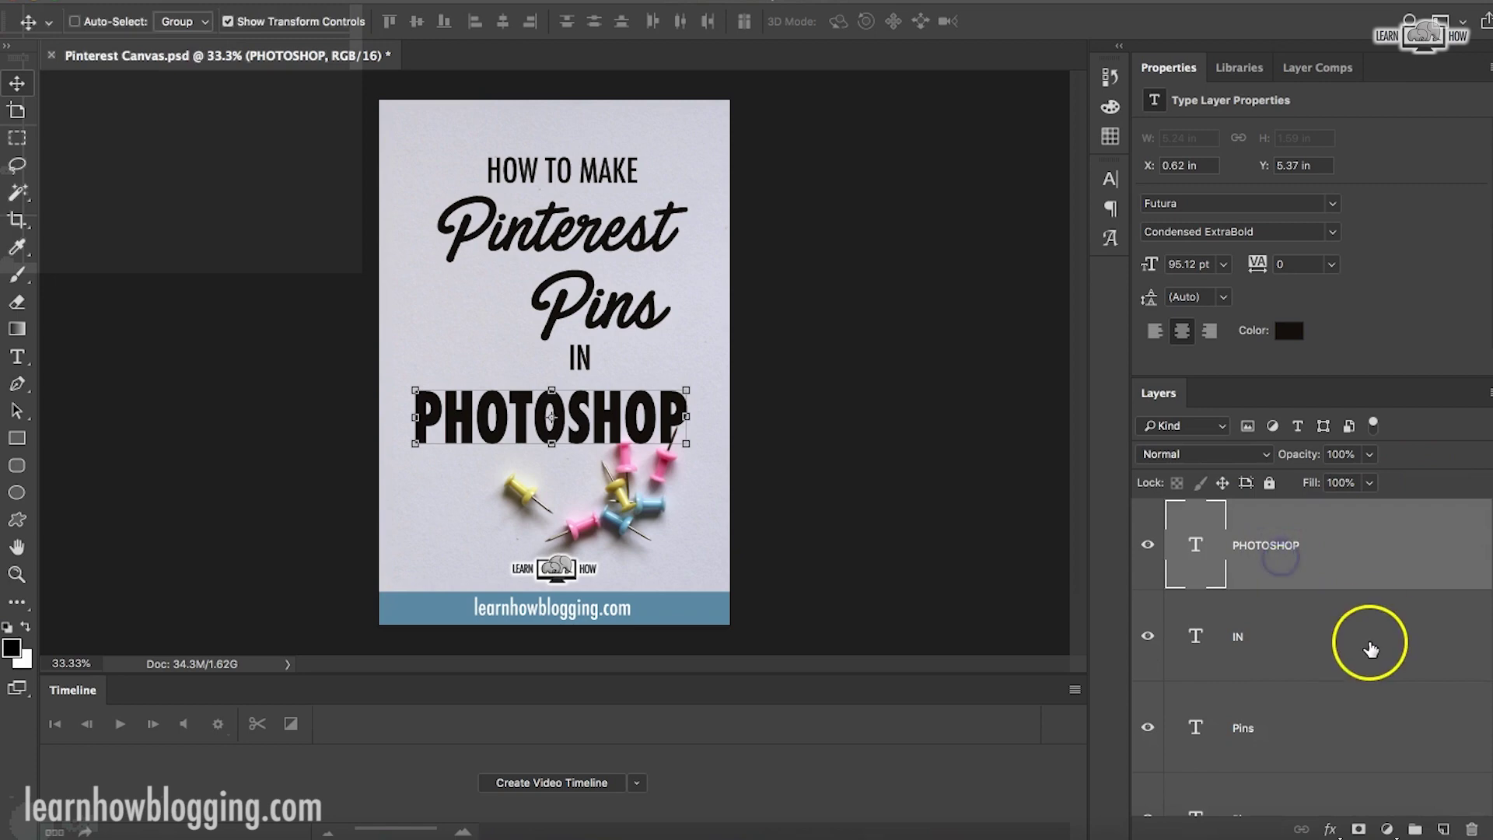
scroll(1370, 649, down, 5)
shift+click(1322, 725)
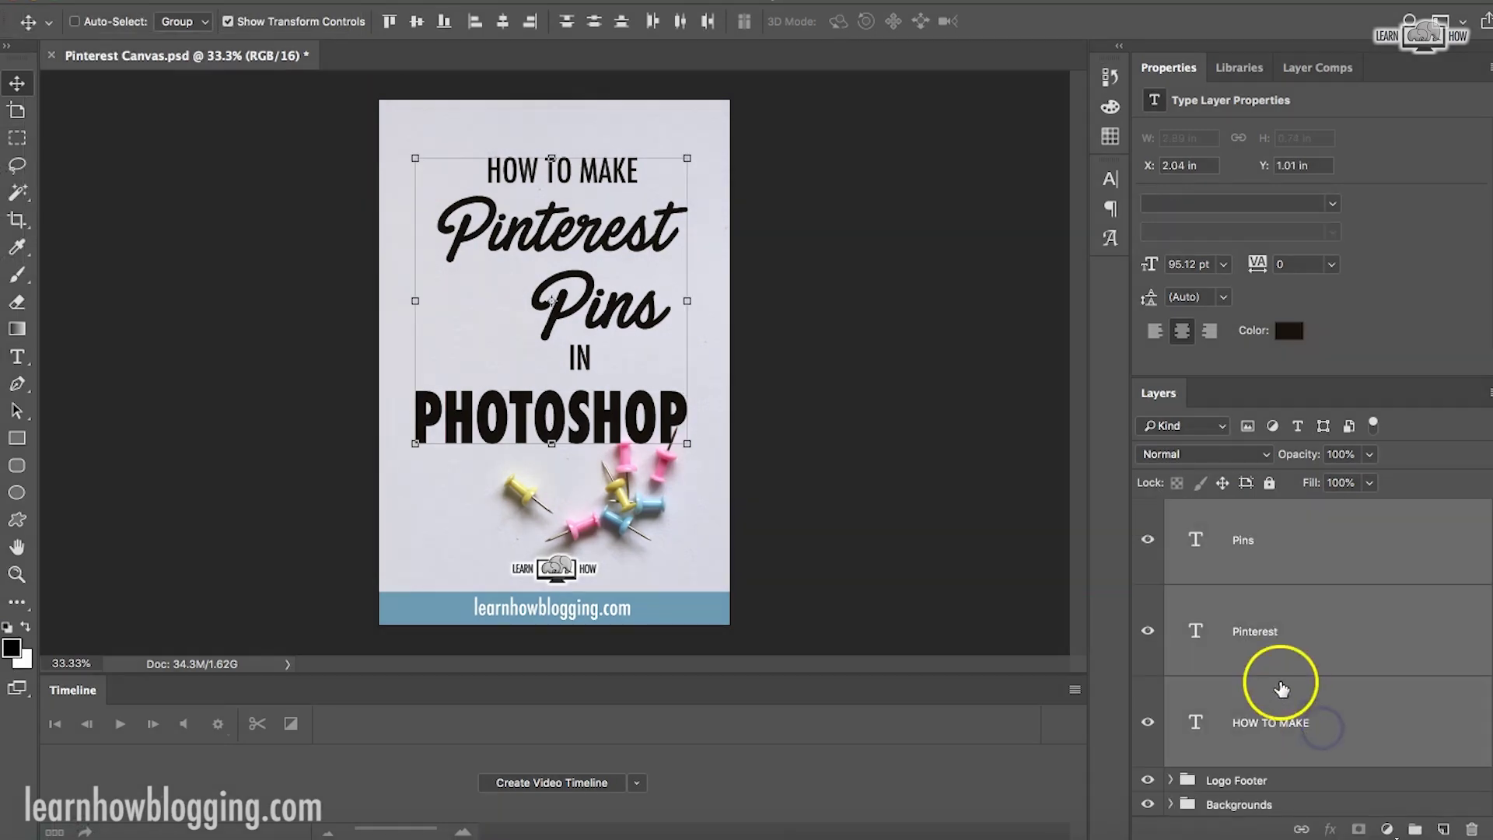
scroll(1367, 616, up, 5)
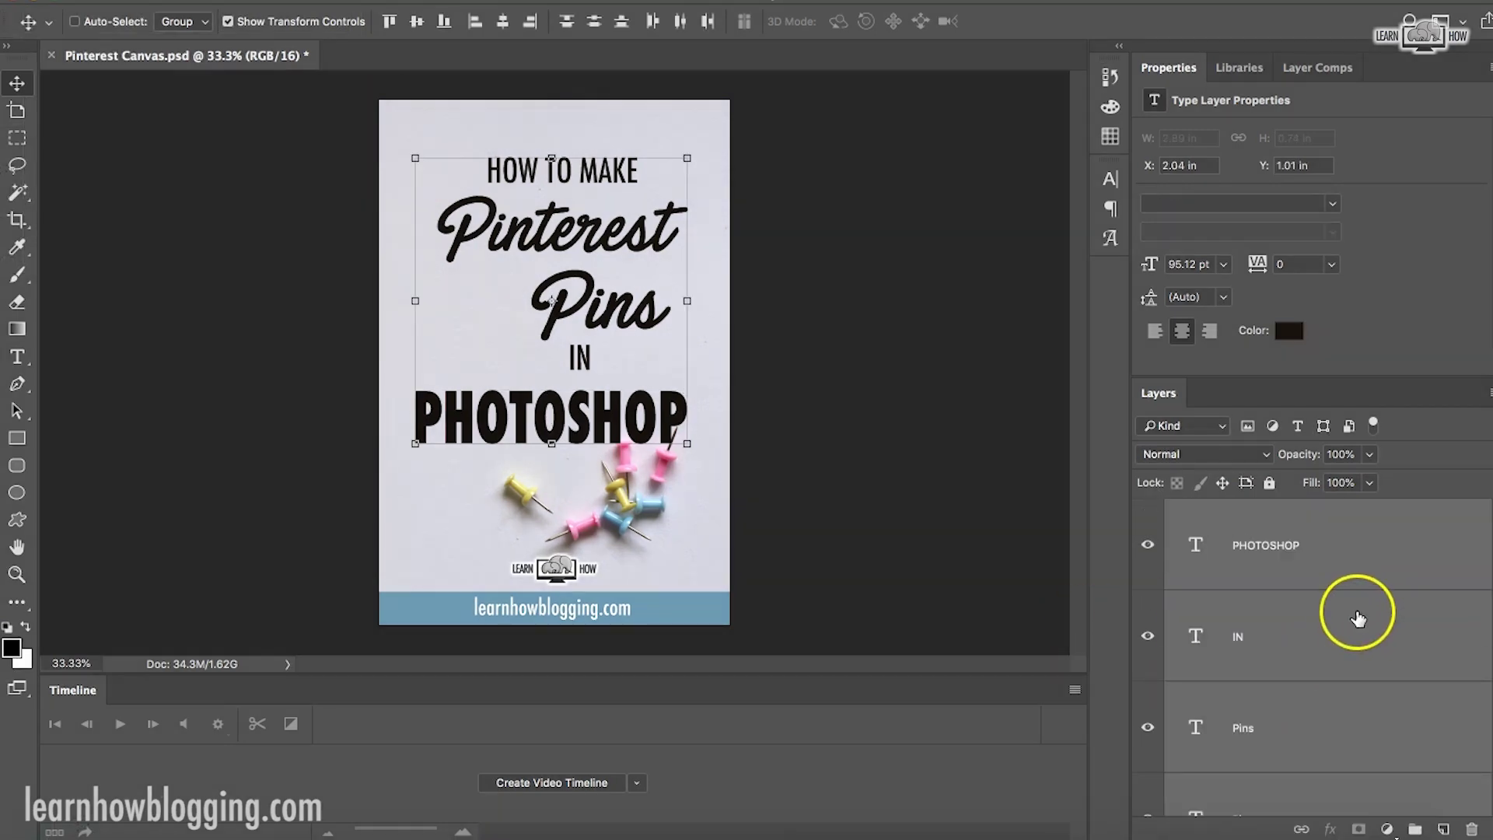
key(ctrl+s)
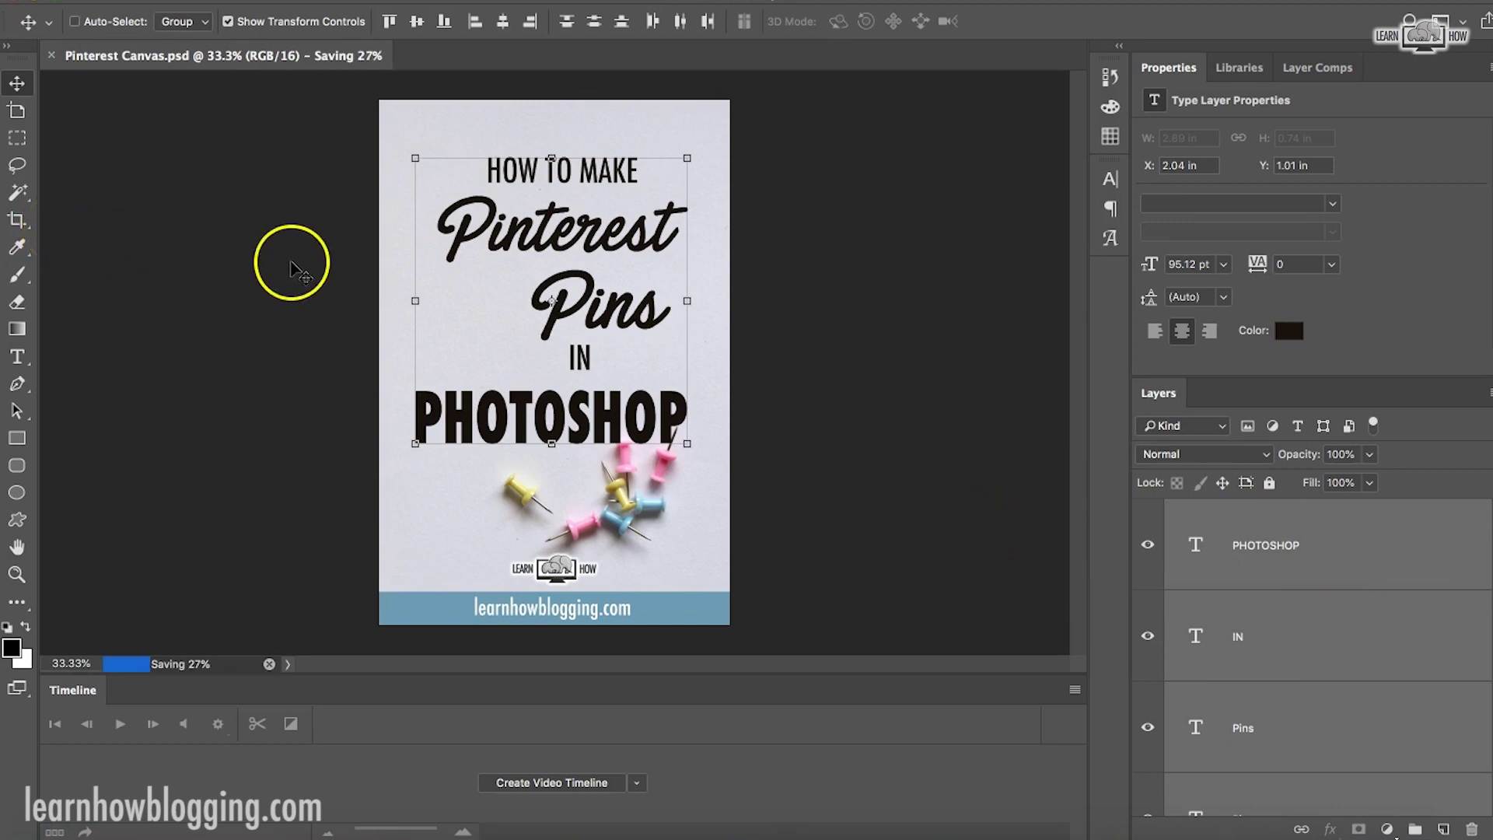
click(269, 663)
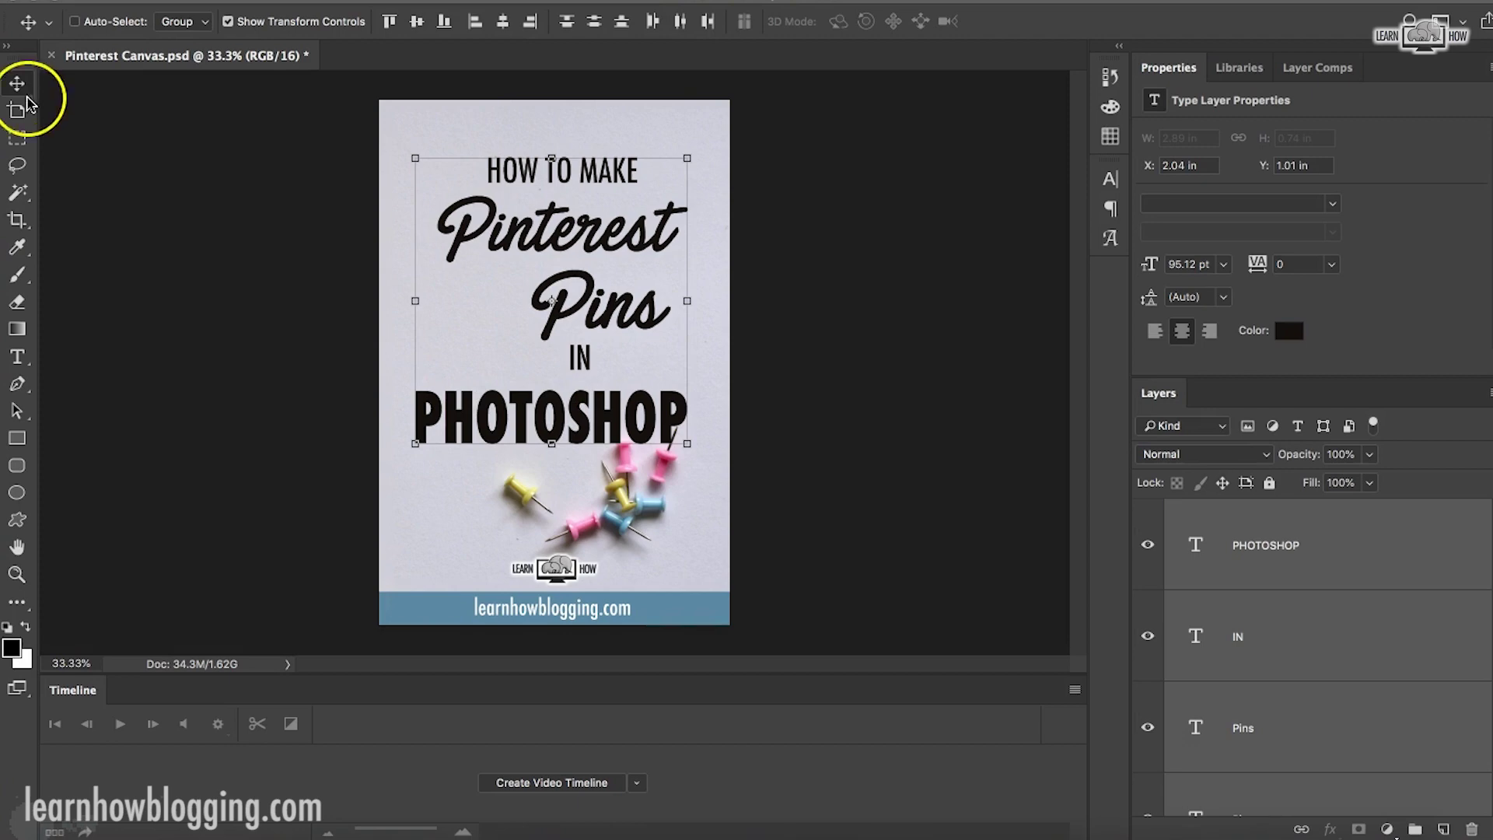
key(super)
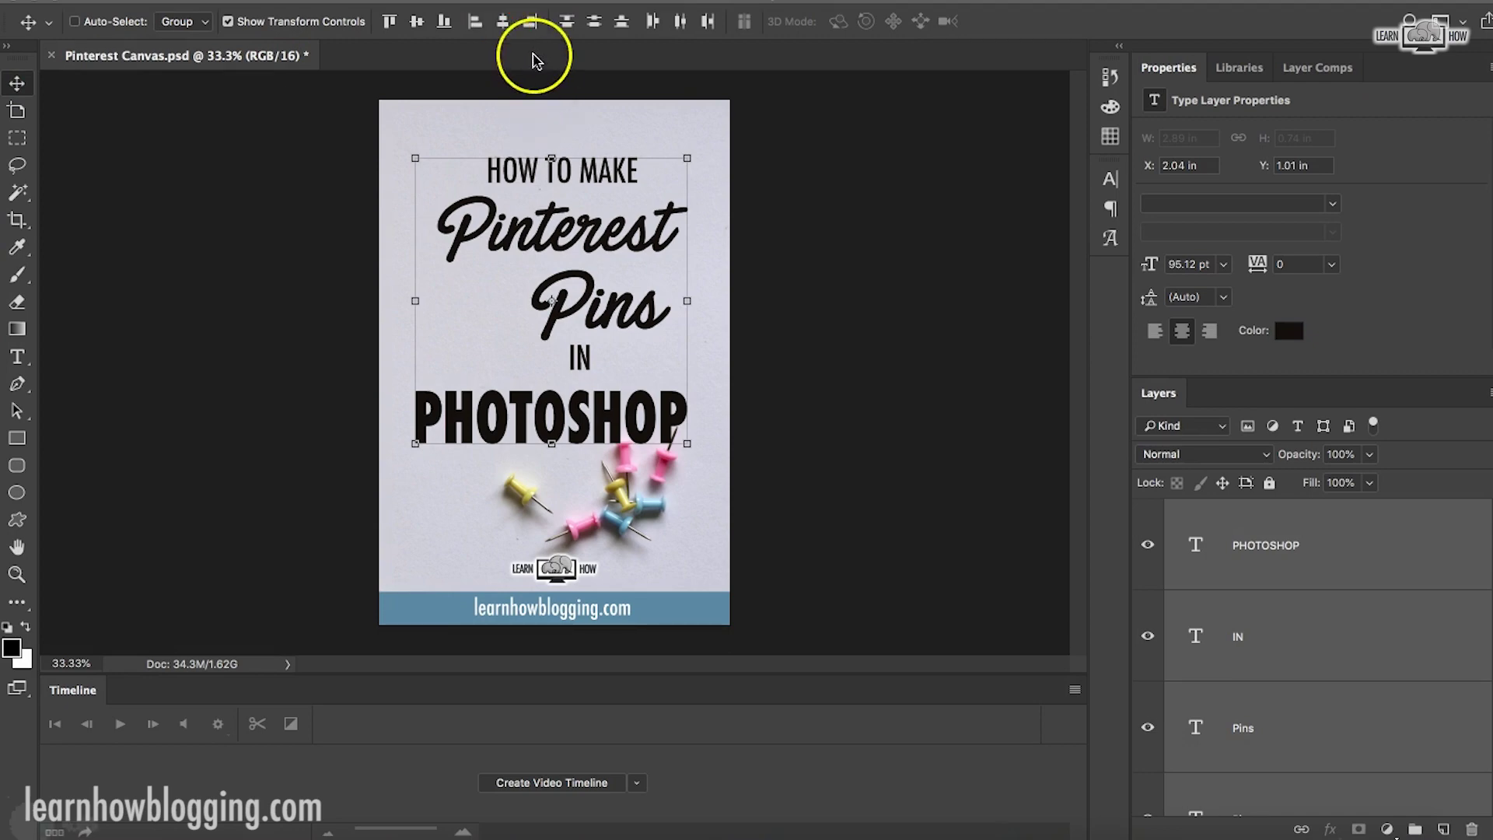
click(502, 23)
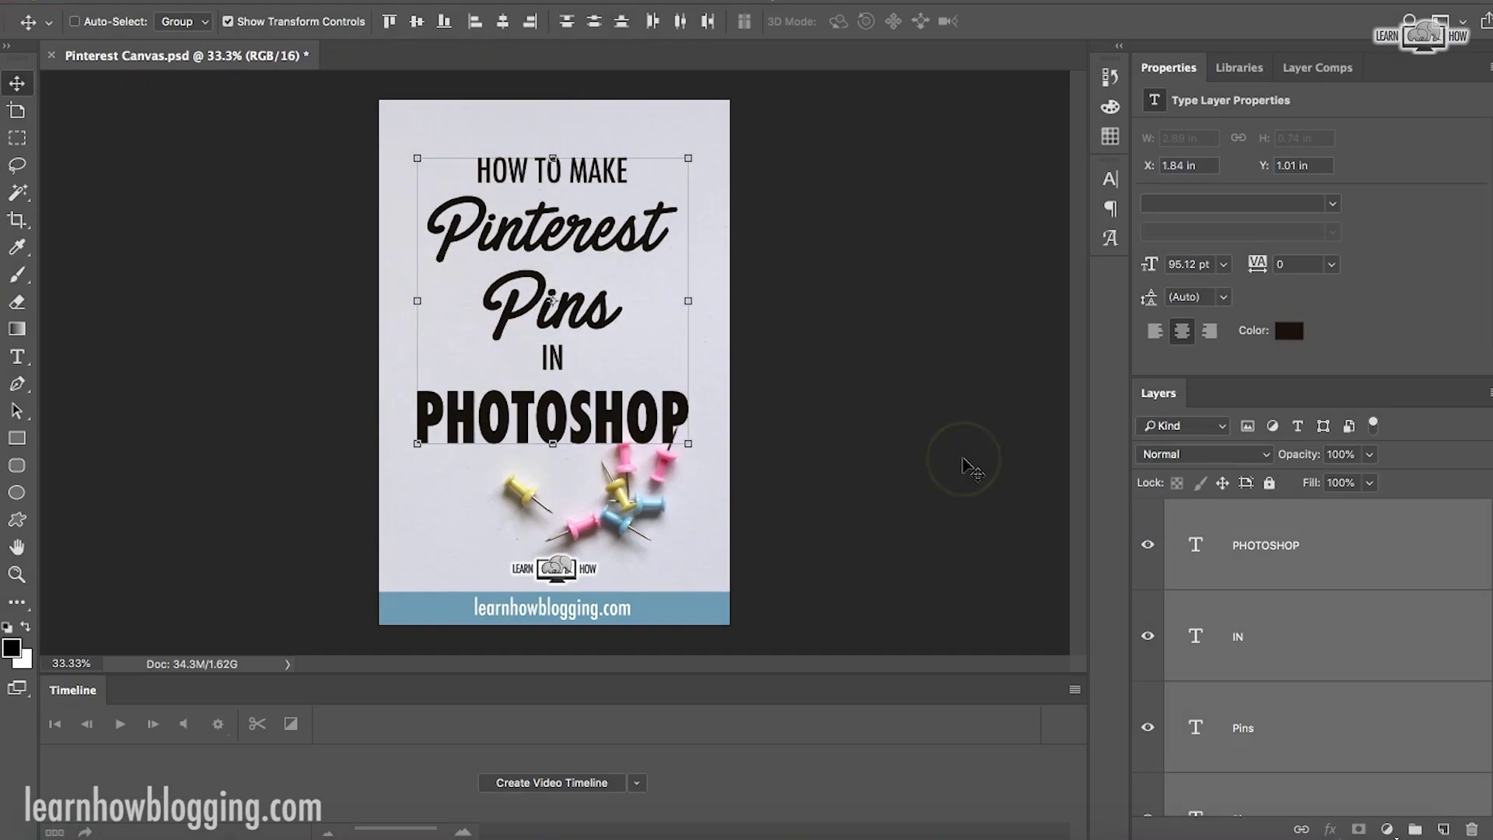
- Shift the word Pinterest slightly to the left
drag(964, 464, 965, 464)
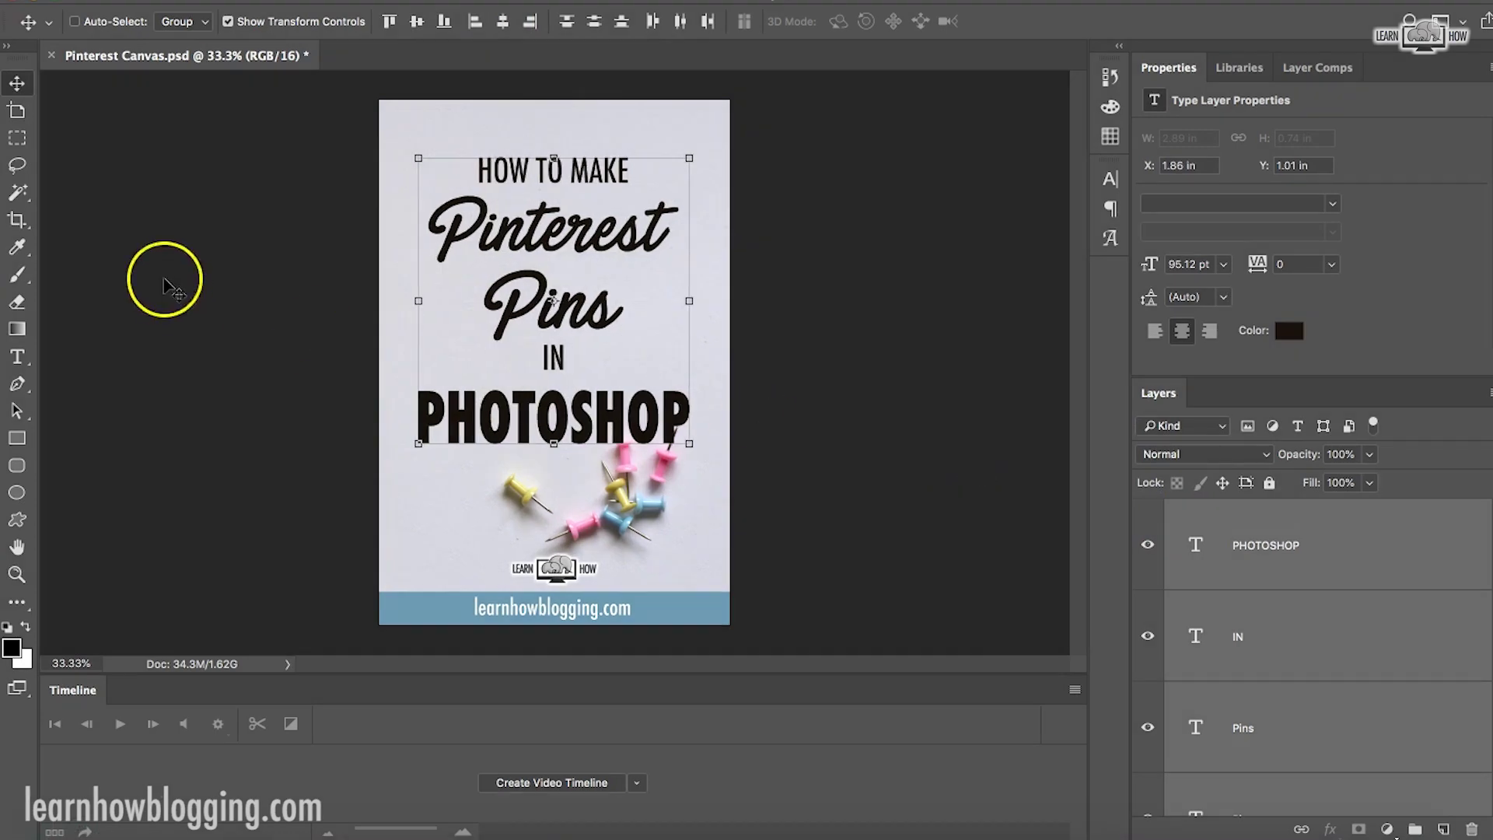
click(17, 137)
click(18, 83)
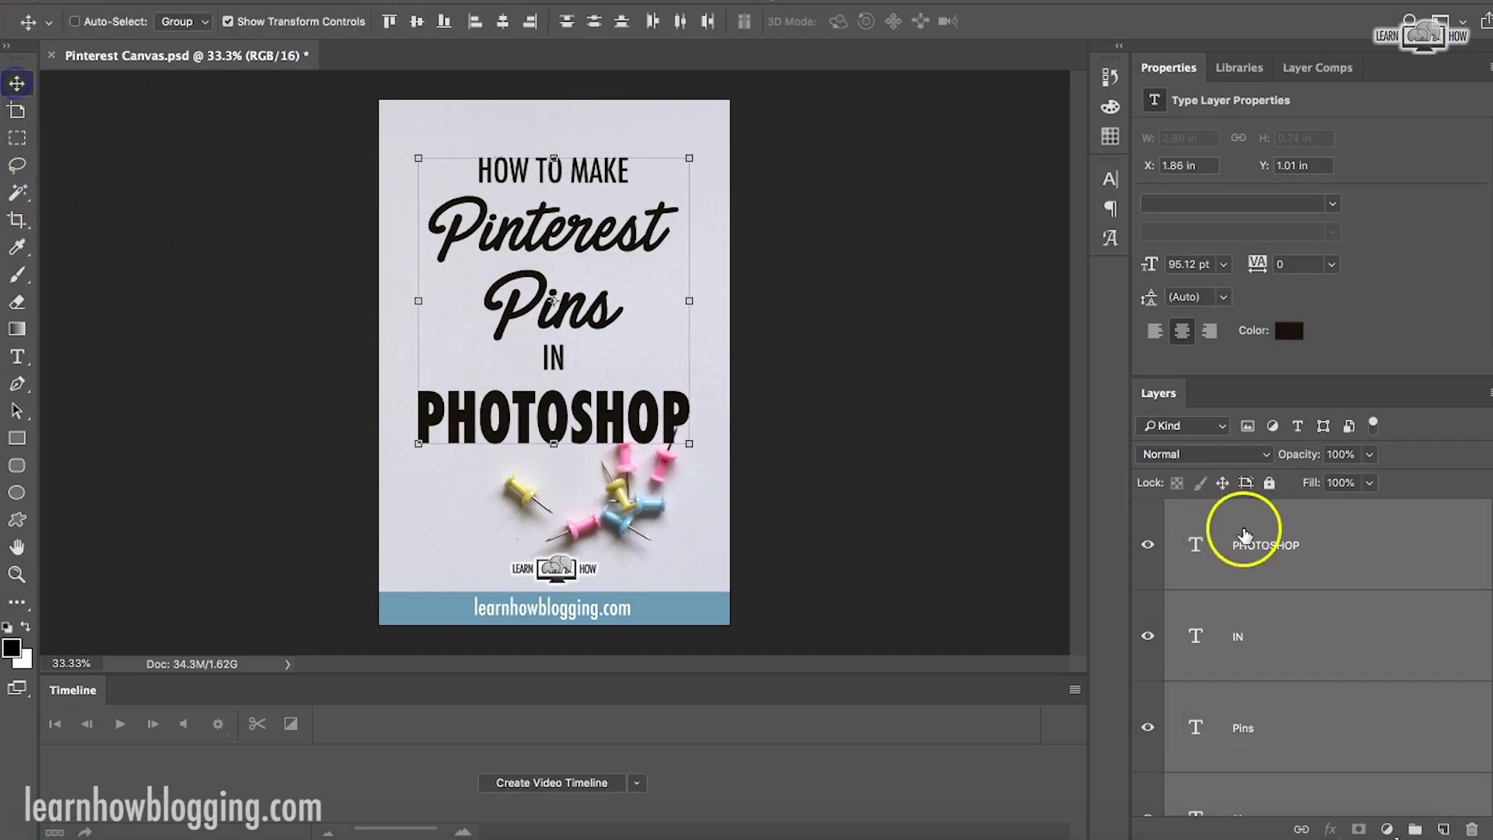
click(1244, 534)
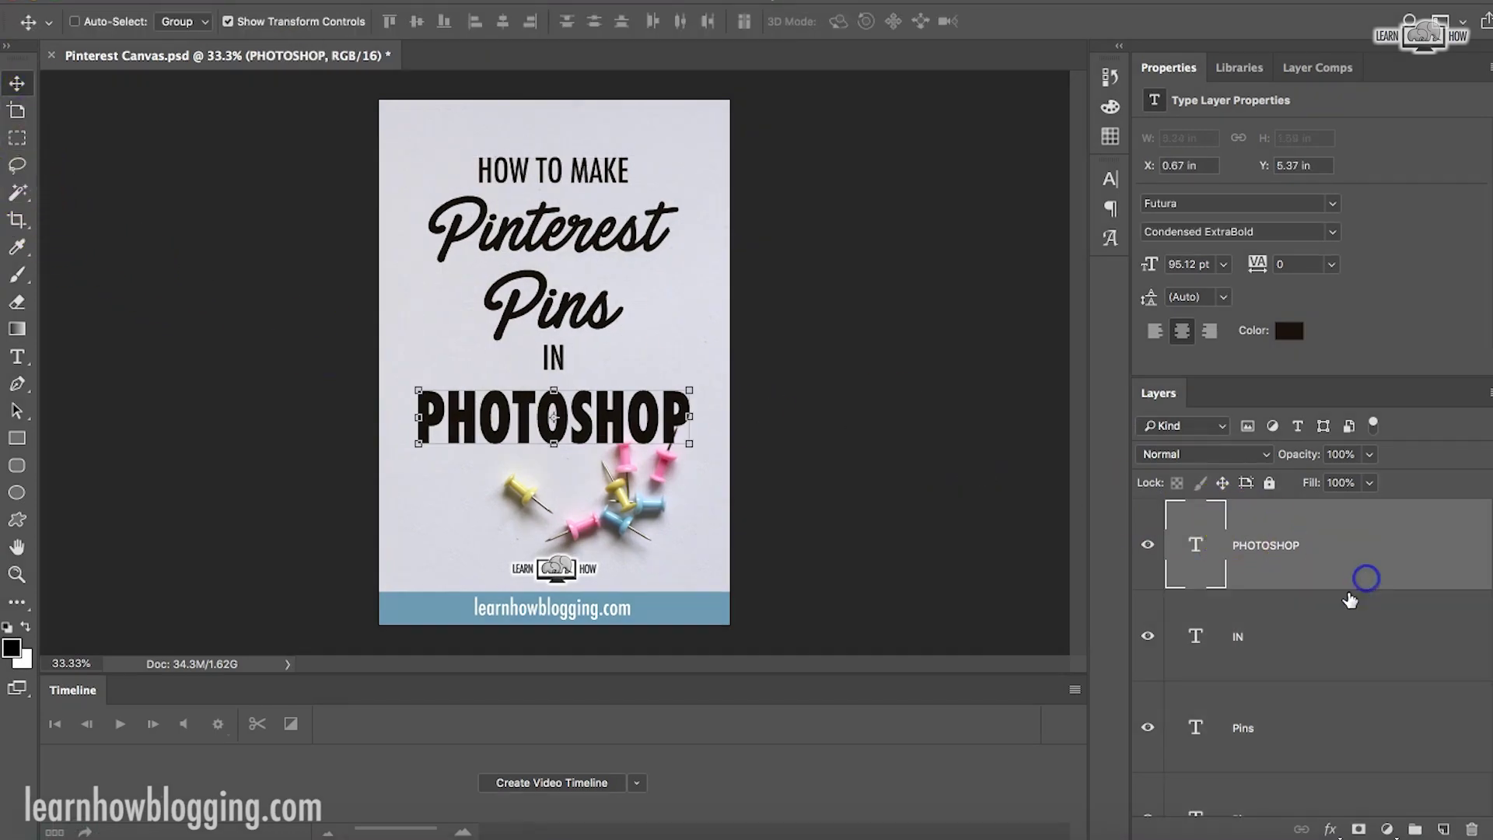
click(1271, 704)
scroll(1283, 650, down, 1)
click(1287, 712)
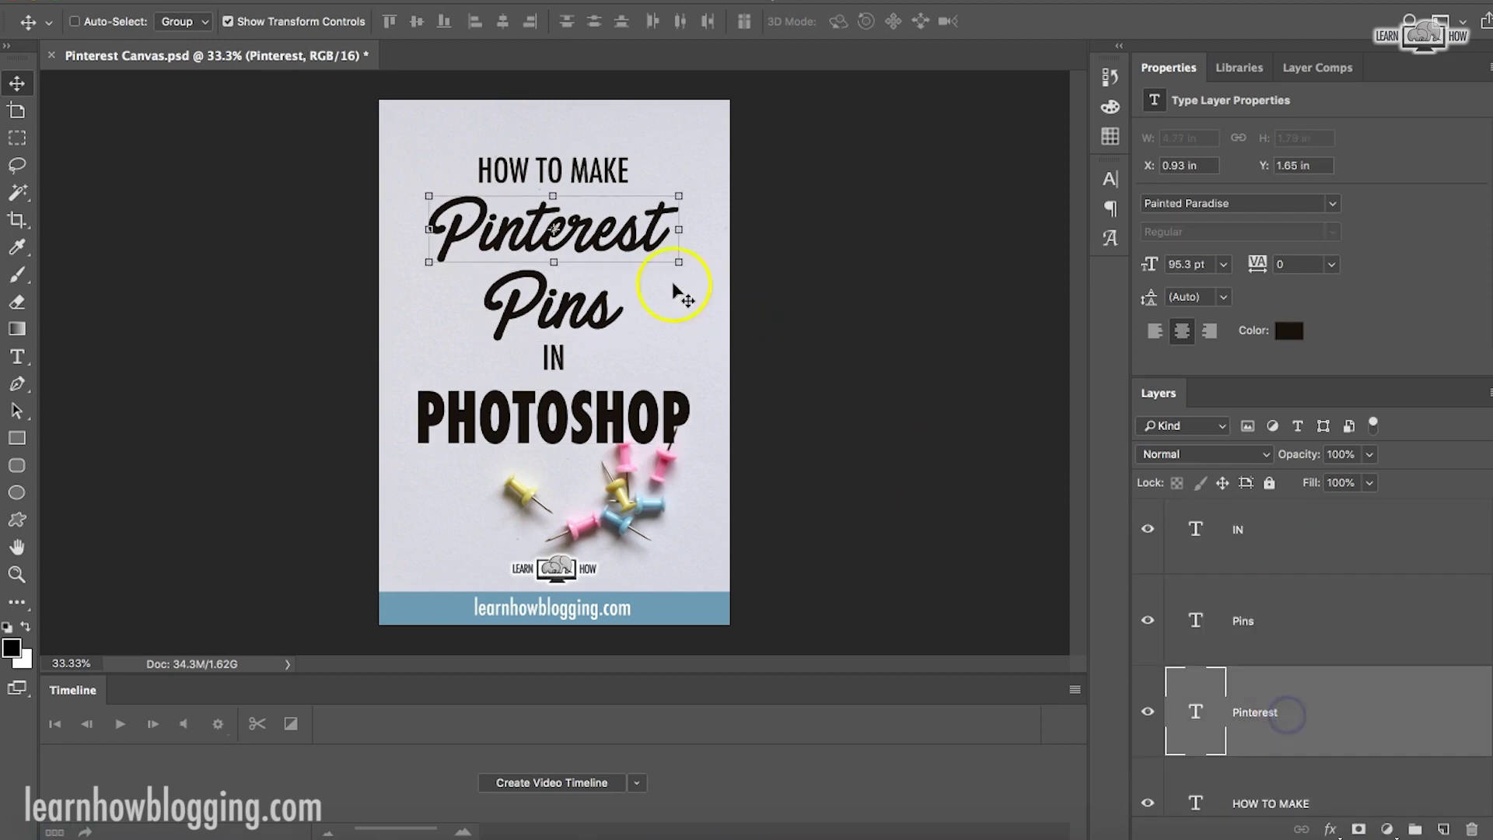
drag(606, 238, 588, 239)
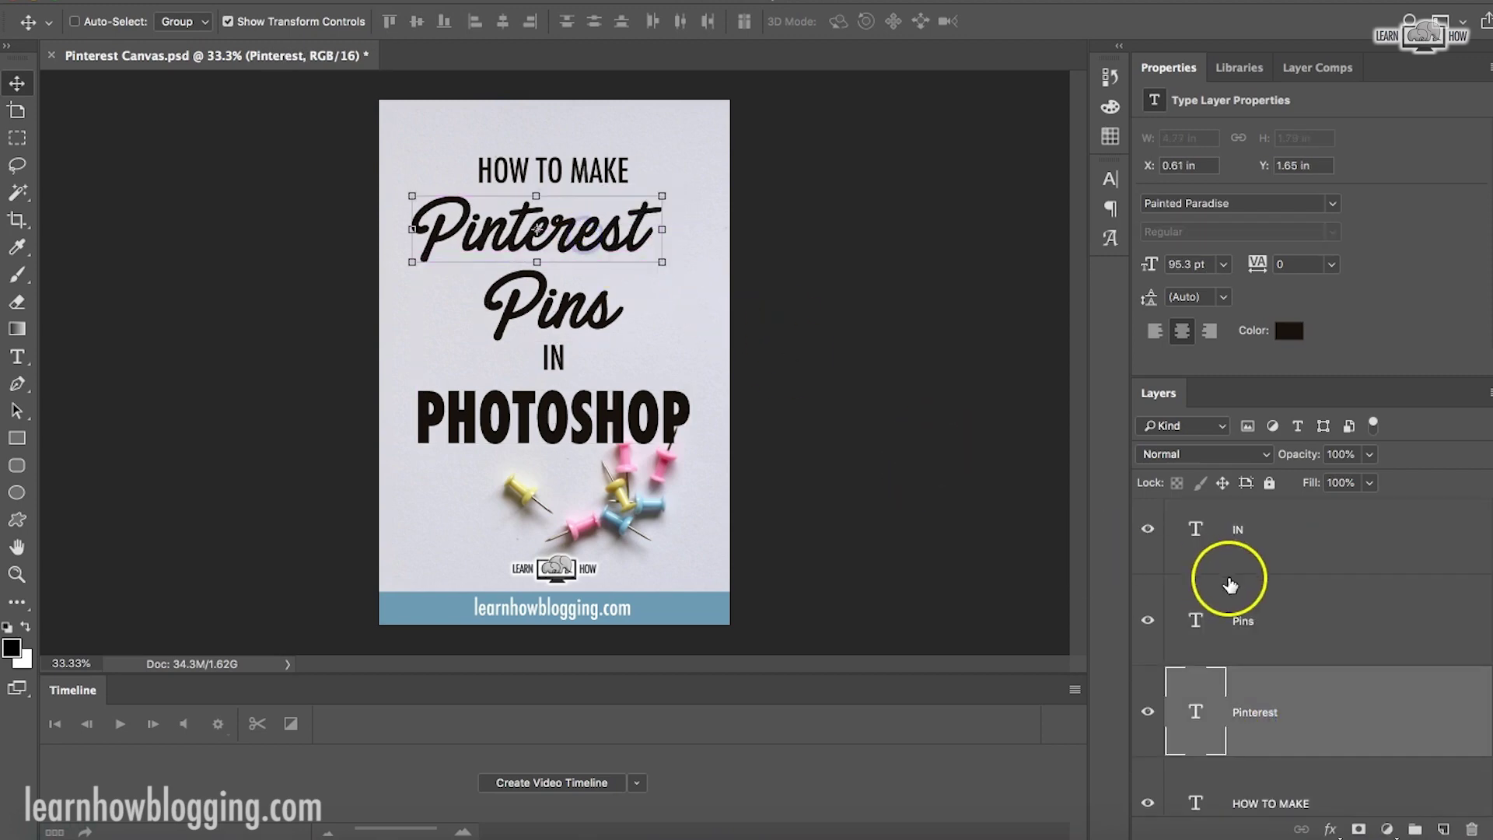
- Select the Pins and HOW TO MAKE text layers with the Rectangular Marquee tool active
click(1267, 617)
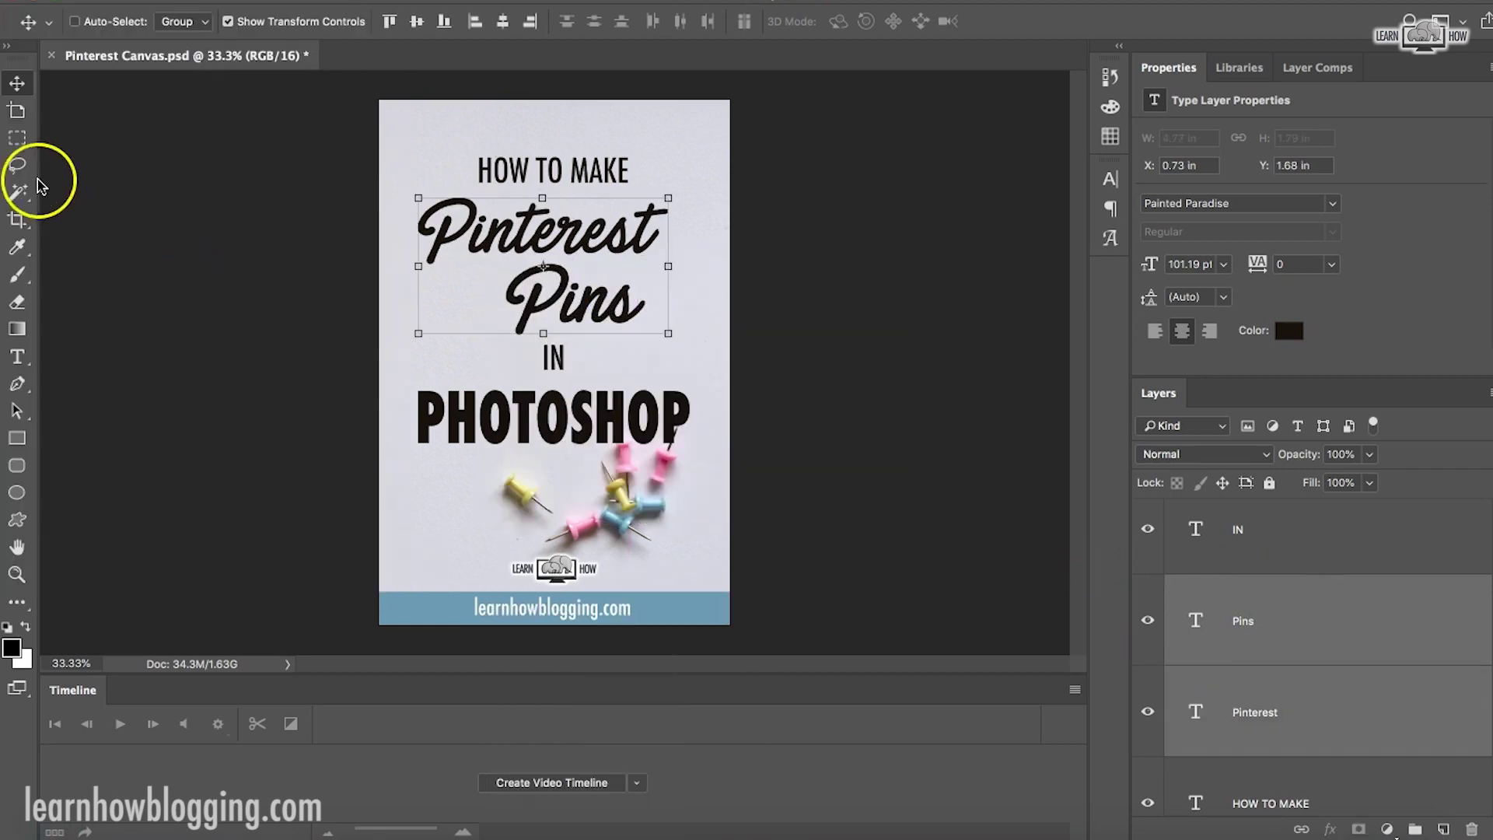
click(20, 139)
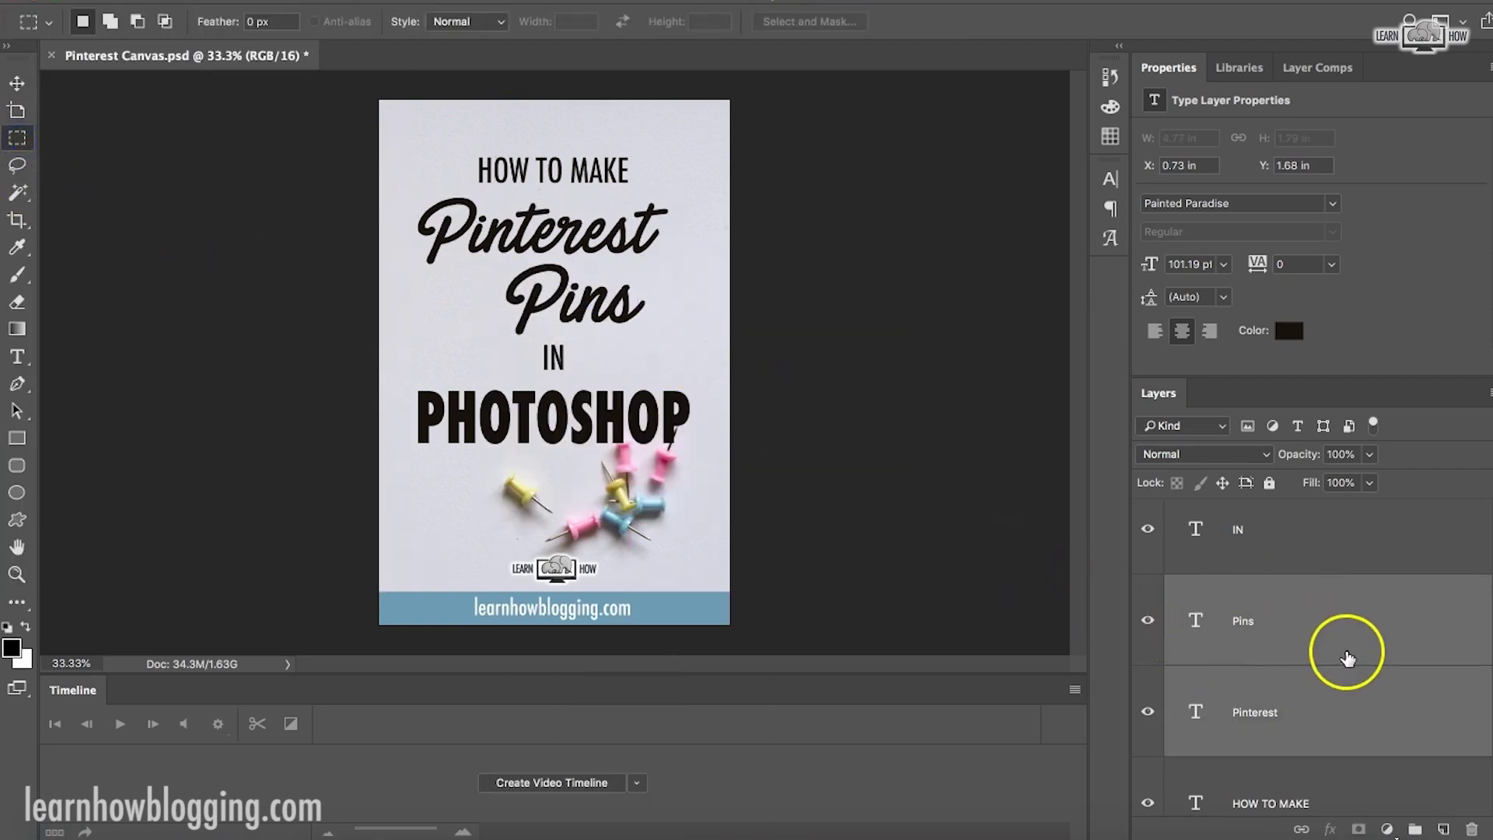
scroll(1344, 653, up, 2)
scroll(1326, 643, down, 2)
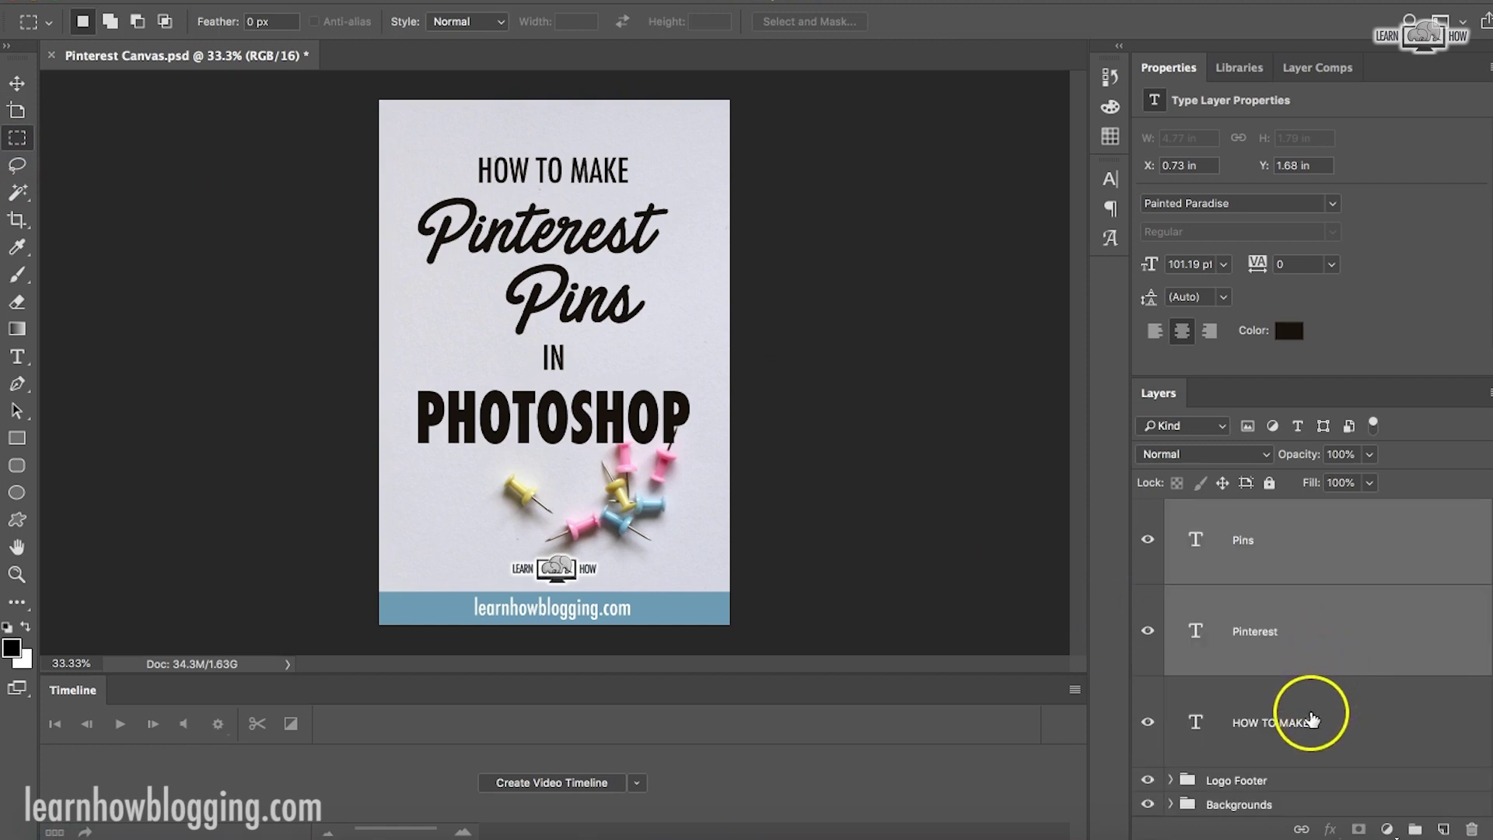
click(1312, 713)
- Add a new empty layer, Layer 61, and move it below the HOW TO MAKE text
click(1443, 829)
scroll(1333, 706, down, 1)
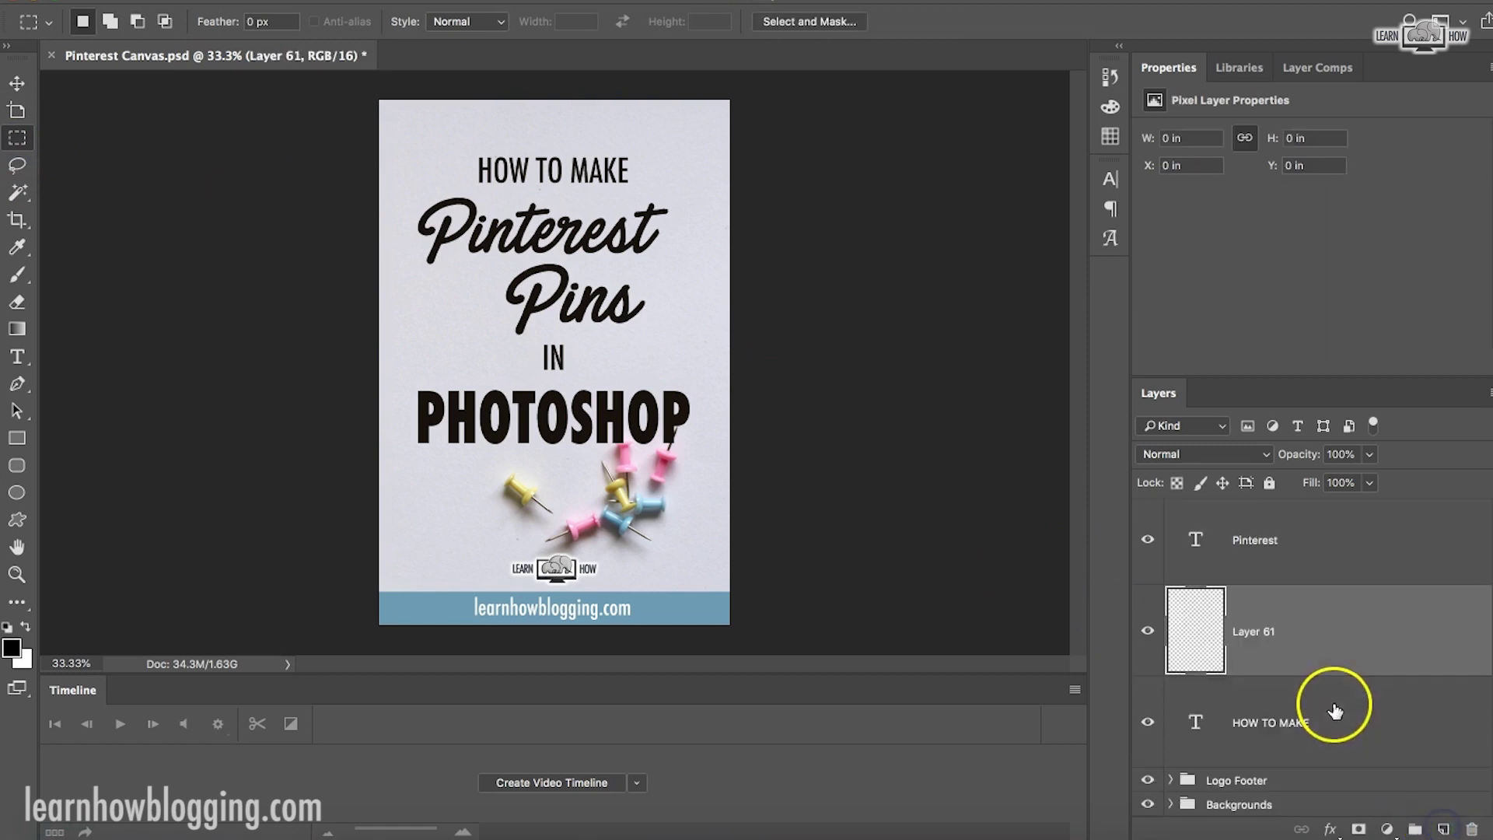
click(1269, 639)
drag(1269, 645, 1268, 739)
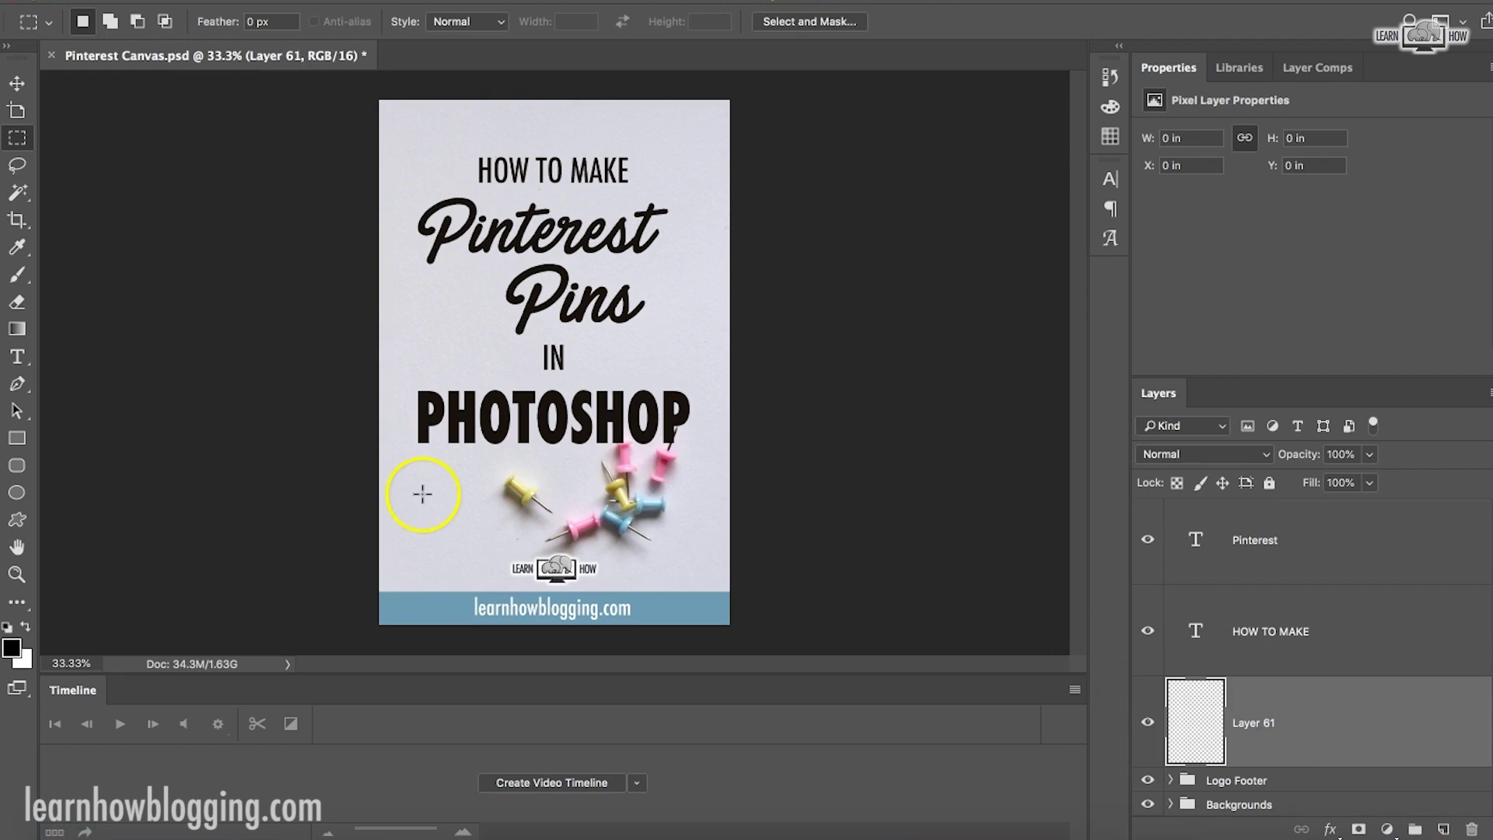
- Draw a rectangle behind HOW TO MAKE, filled with pink sampled from the thumbtack
click(17, 436)
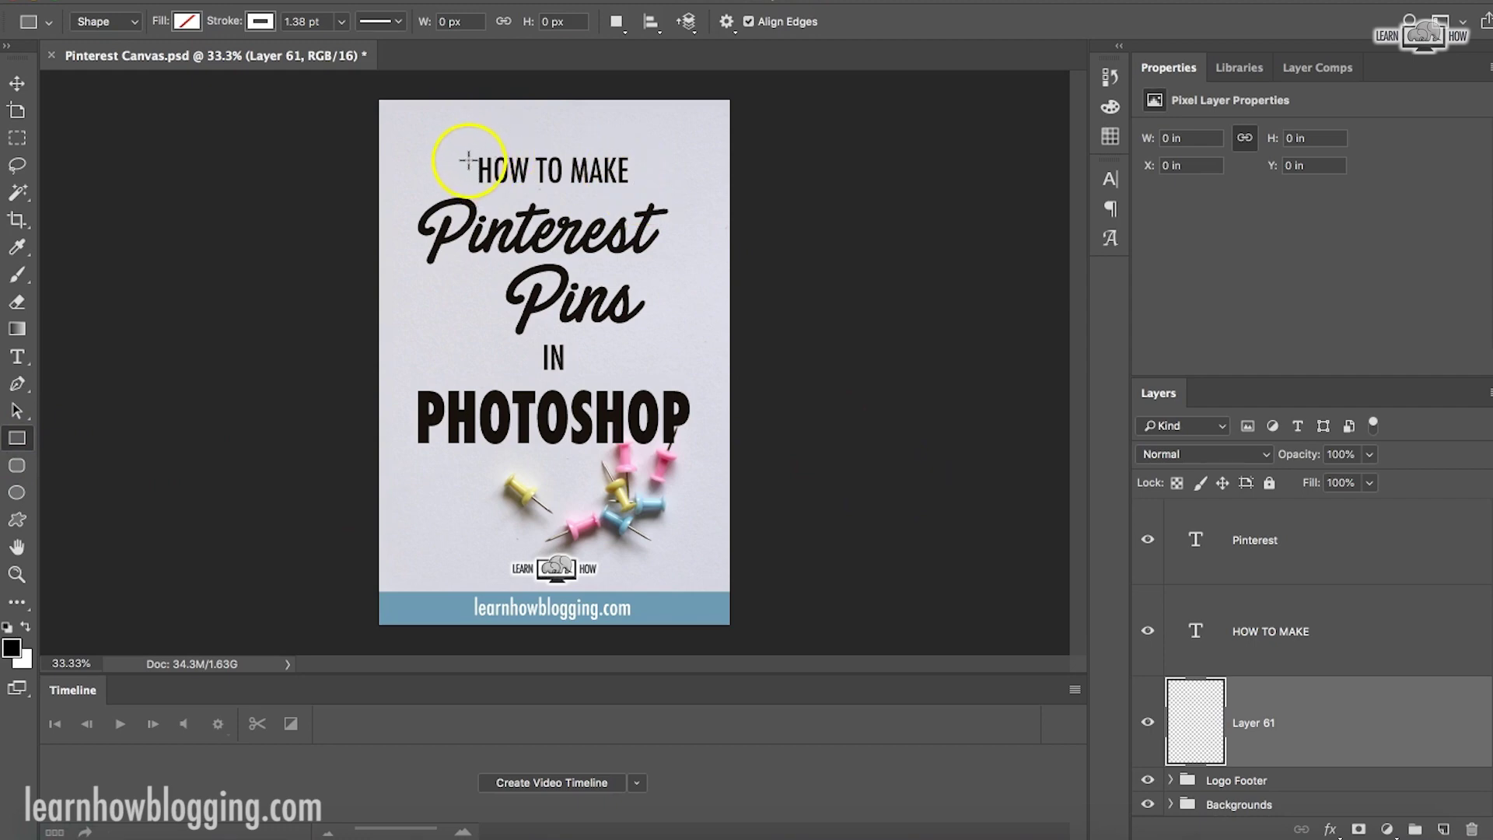
mouse_move(466, 150)
mouse_down()
mouse_move(633, 173)
mouse_move(650, 194)
mouse_move(637, 192)
mouse_up()
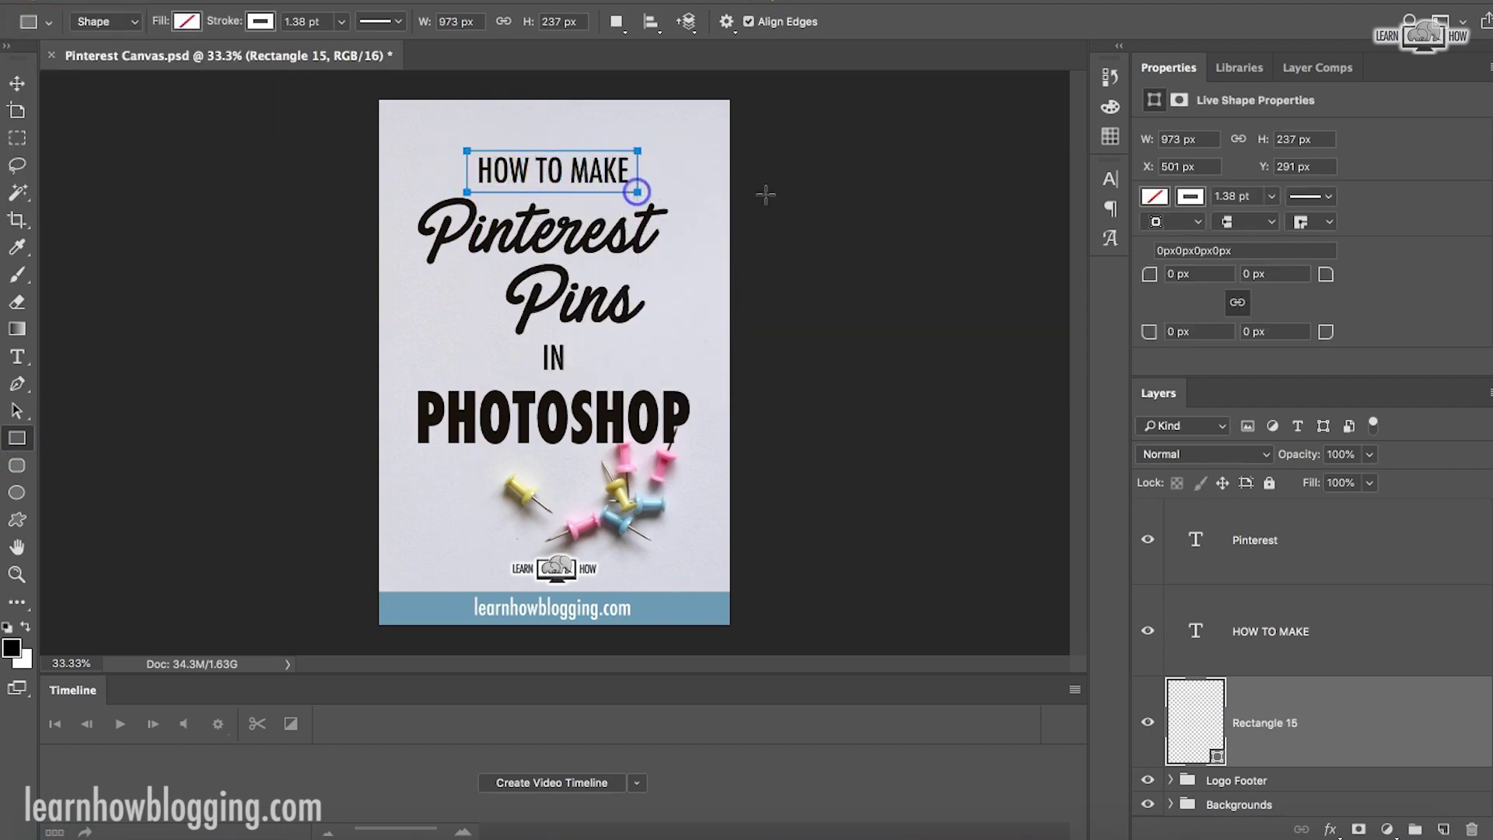
click(1188, 197)
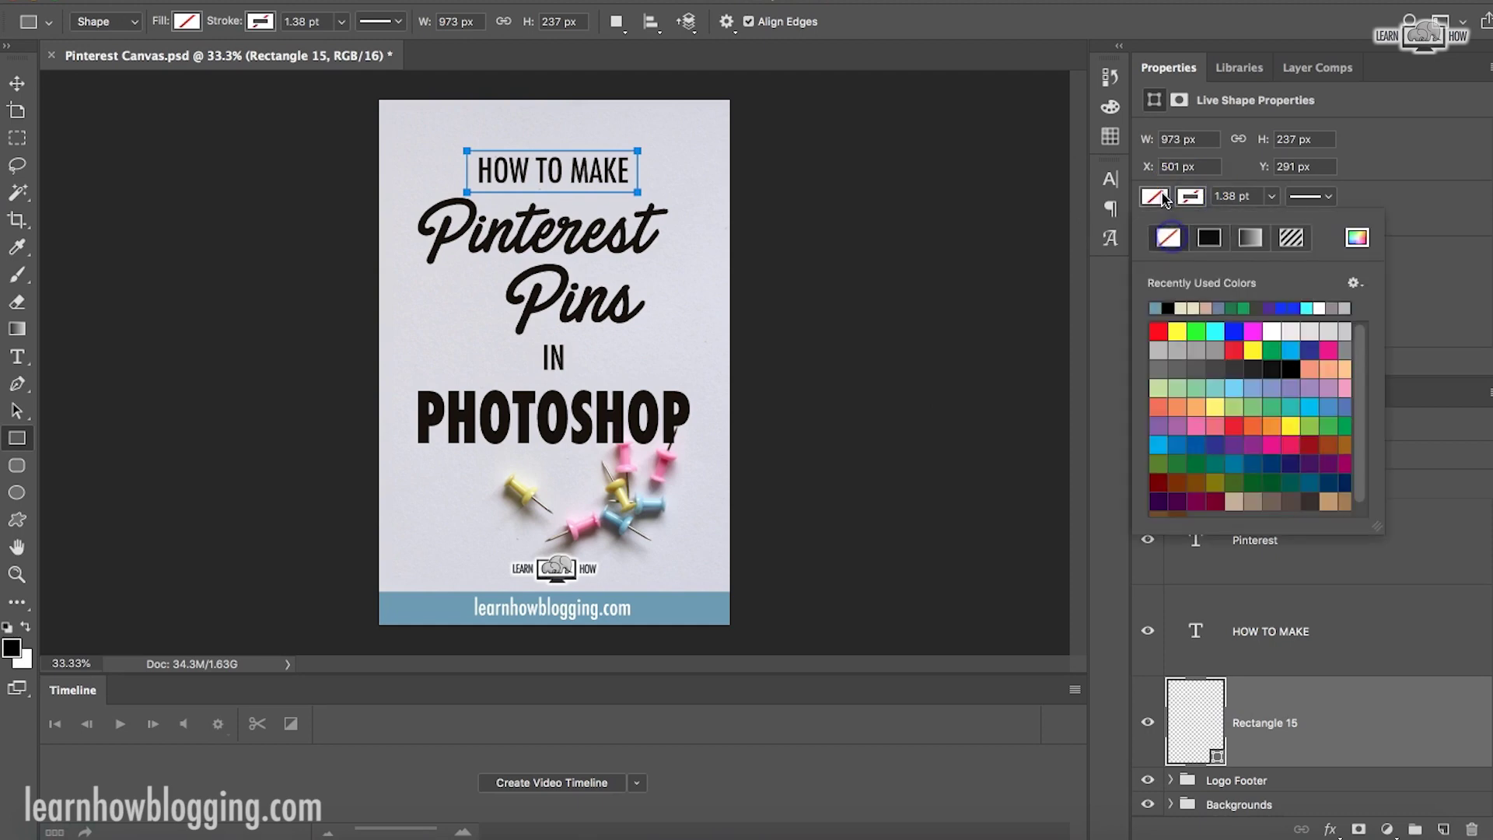
click(1357, 238)
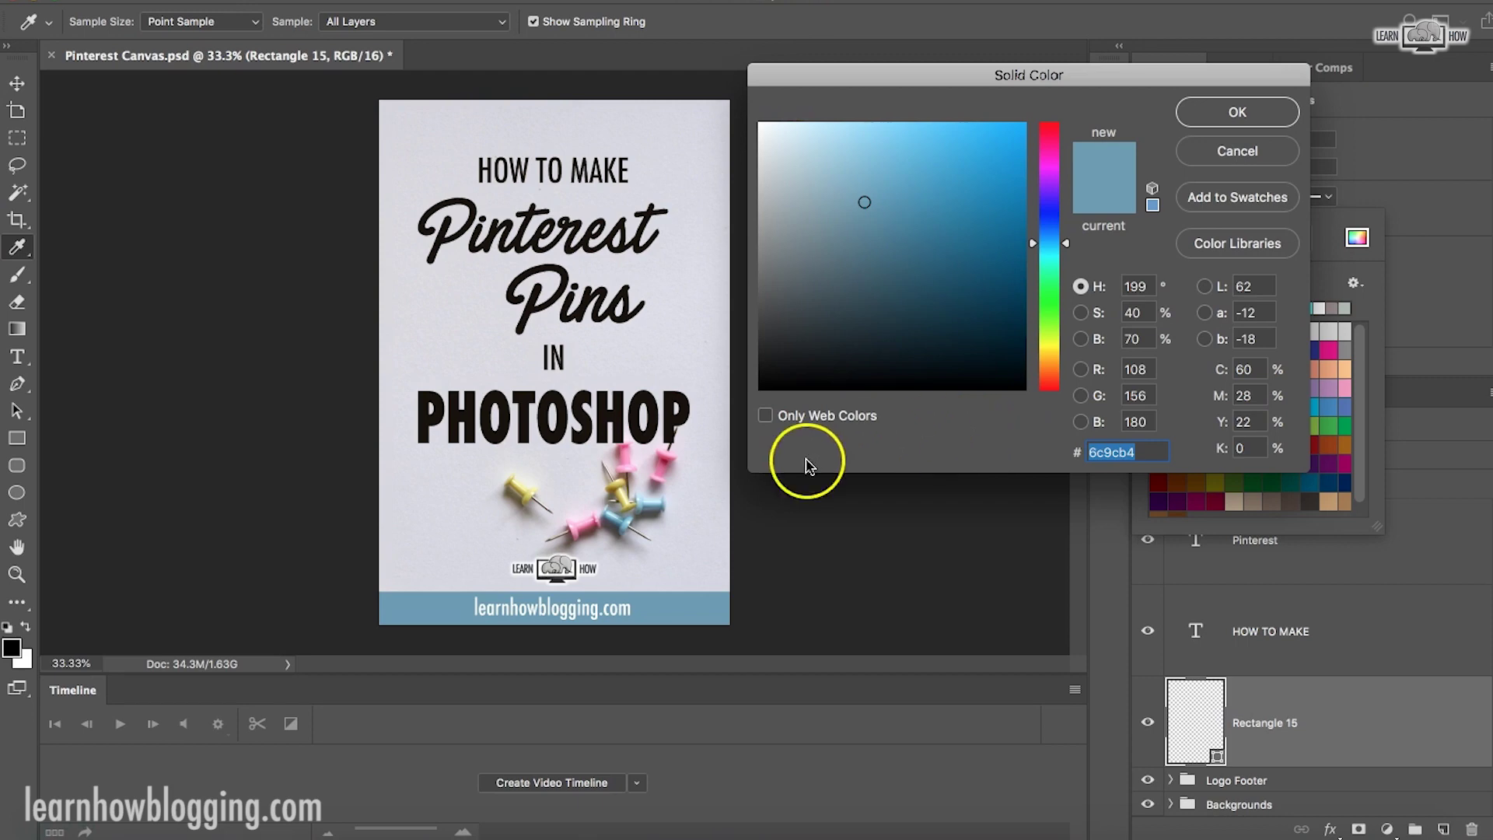
click(665, 455)
click(1237, 112)
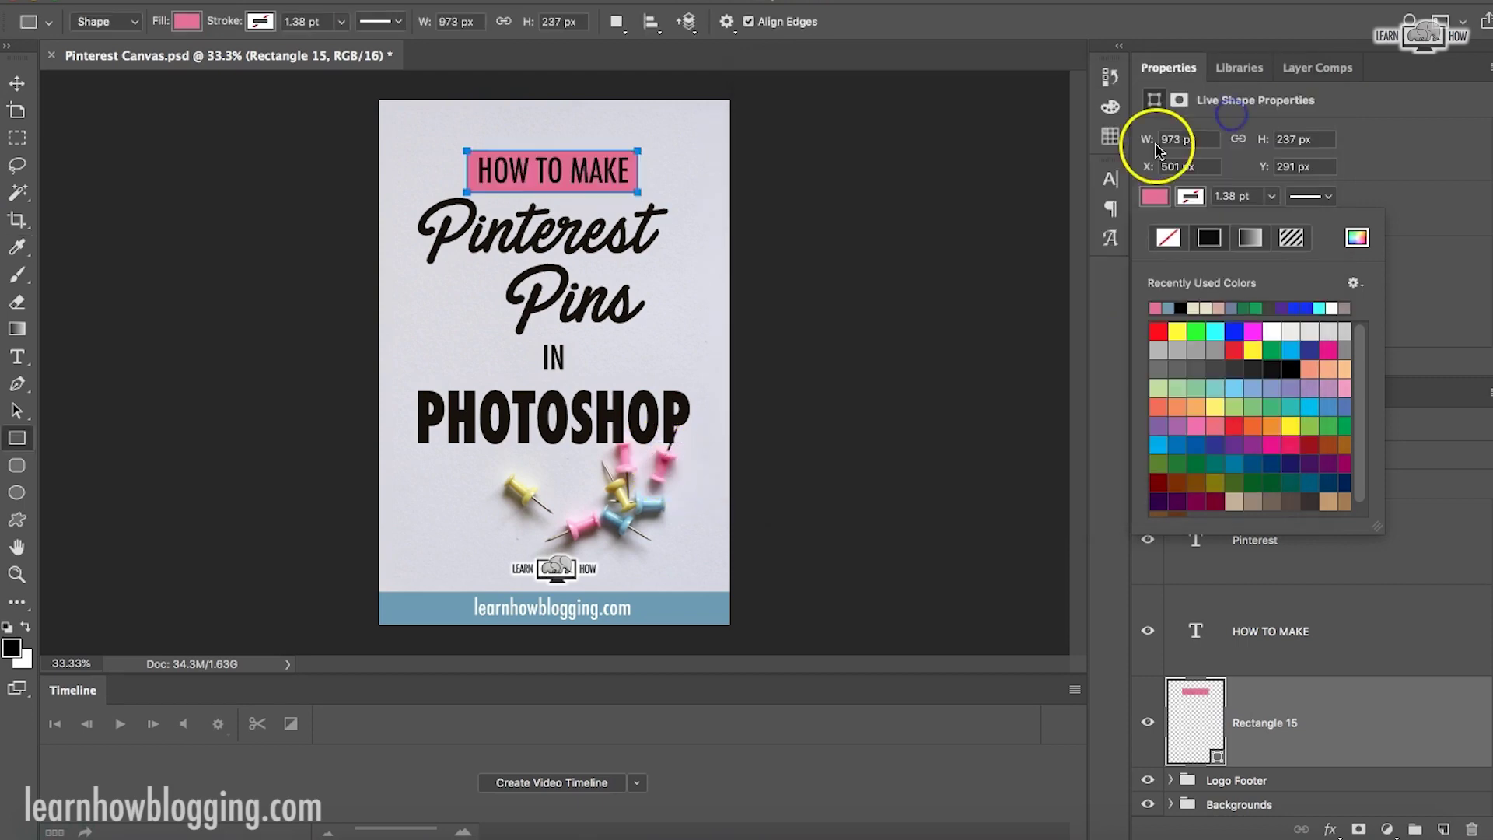
click(24, 145)
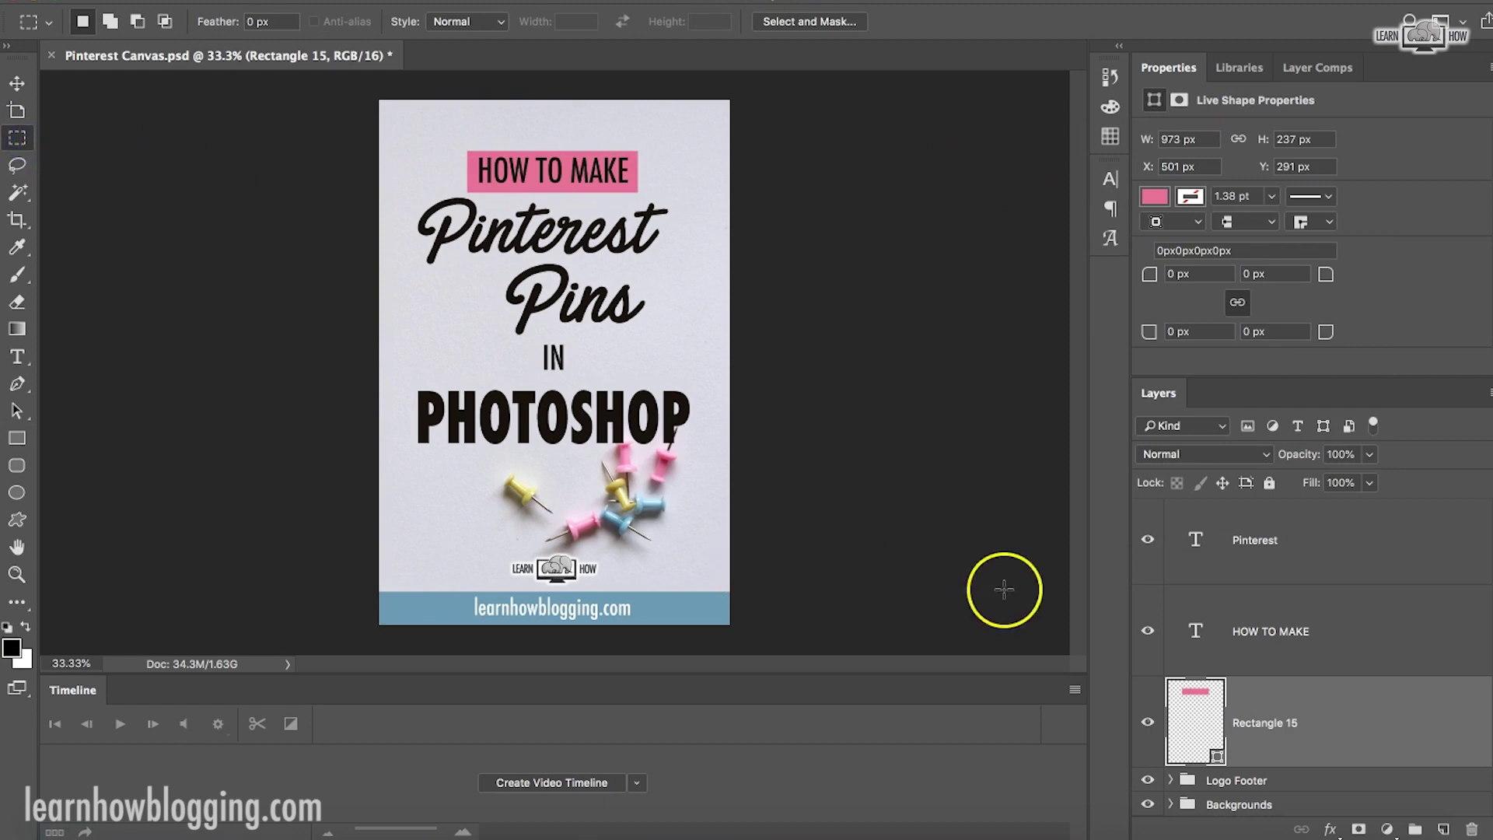
- Draw a pink box behind IN and a box behind PHOTOSHOP filled with thumbtack yellow
click(17, 439)
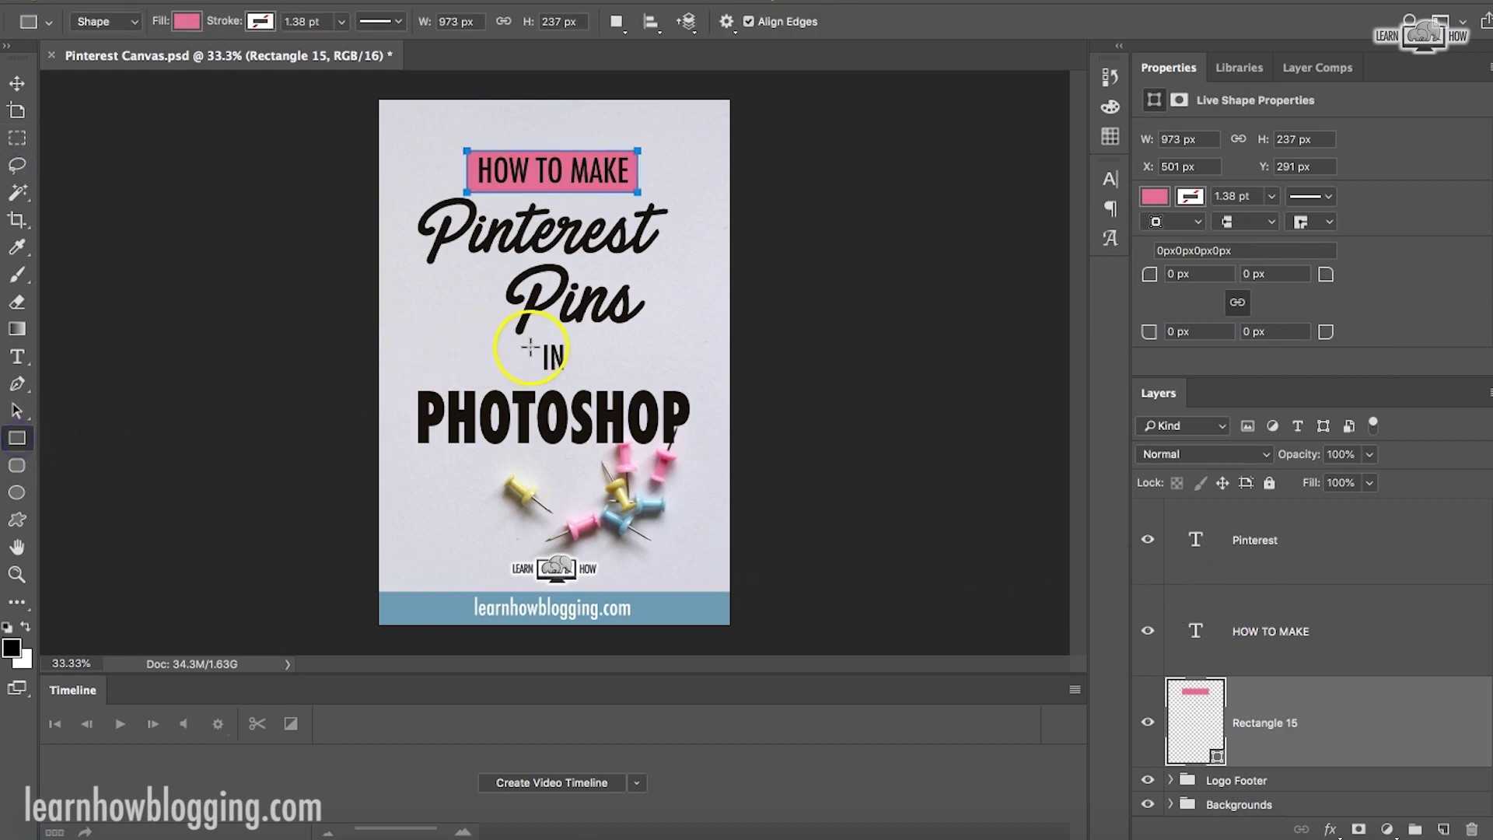
drag(533, 340, 574, 376)
drag(404, 381, 699, 451)
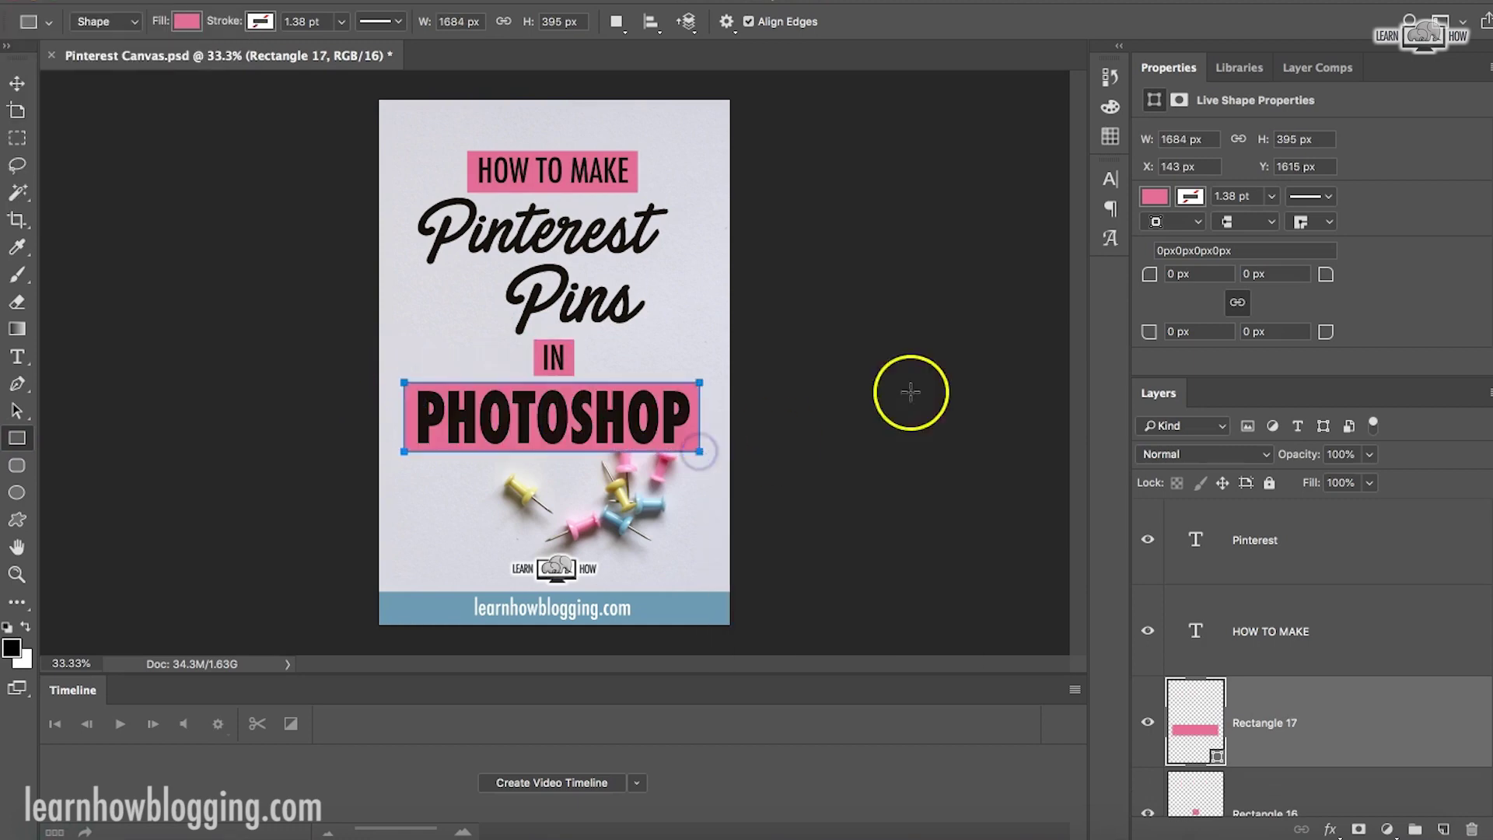
click(1152, 197)
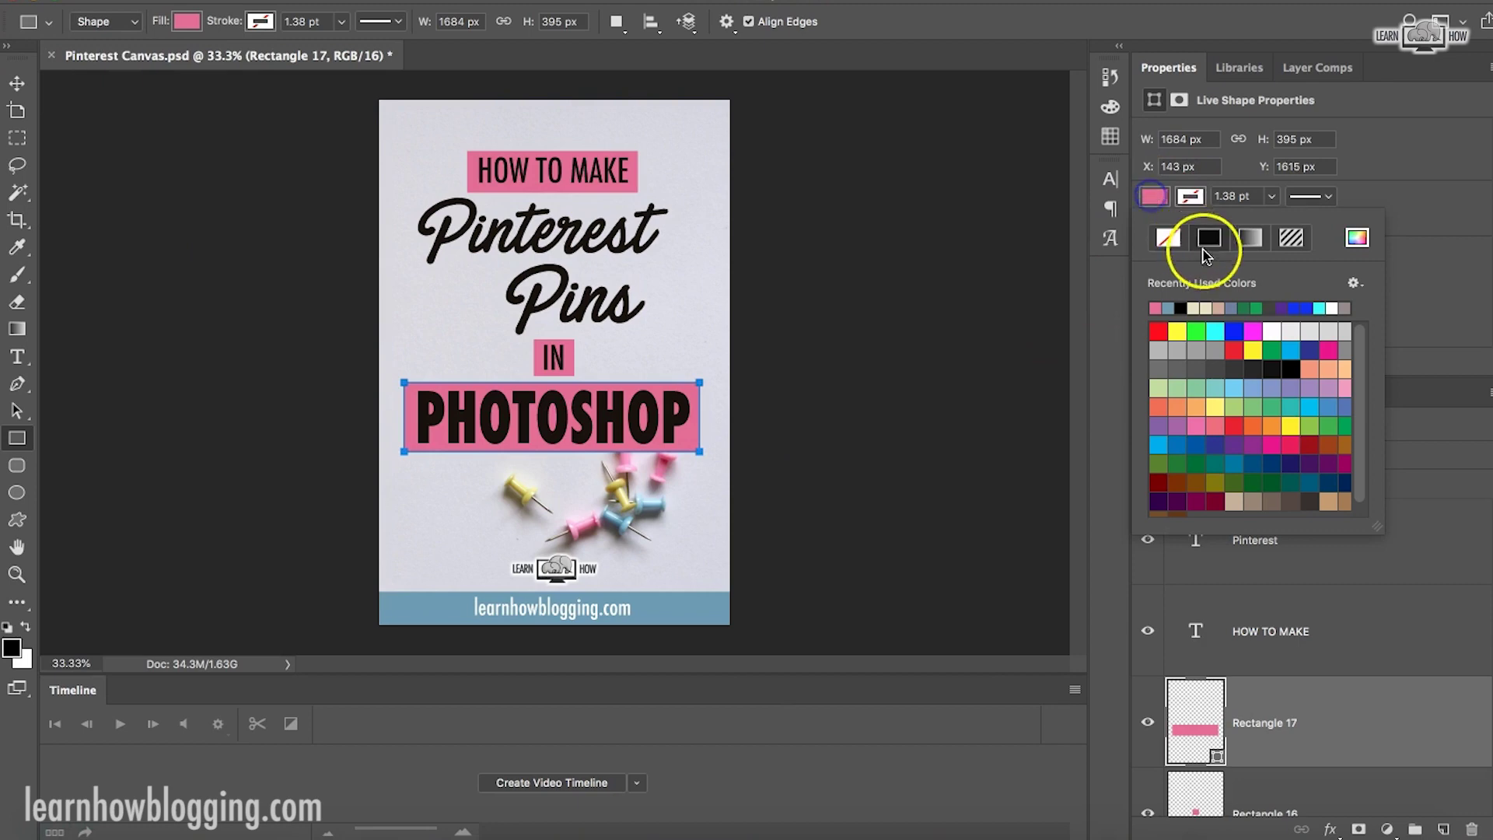
click(1357, 236)
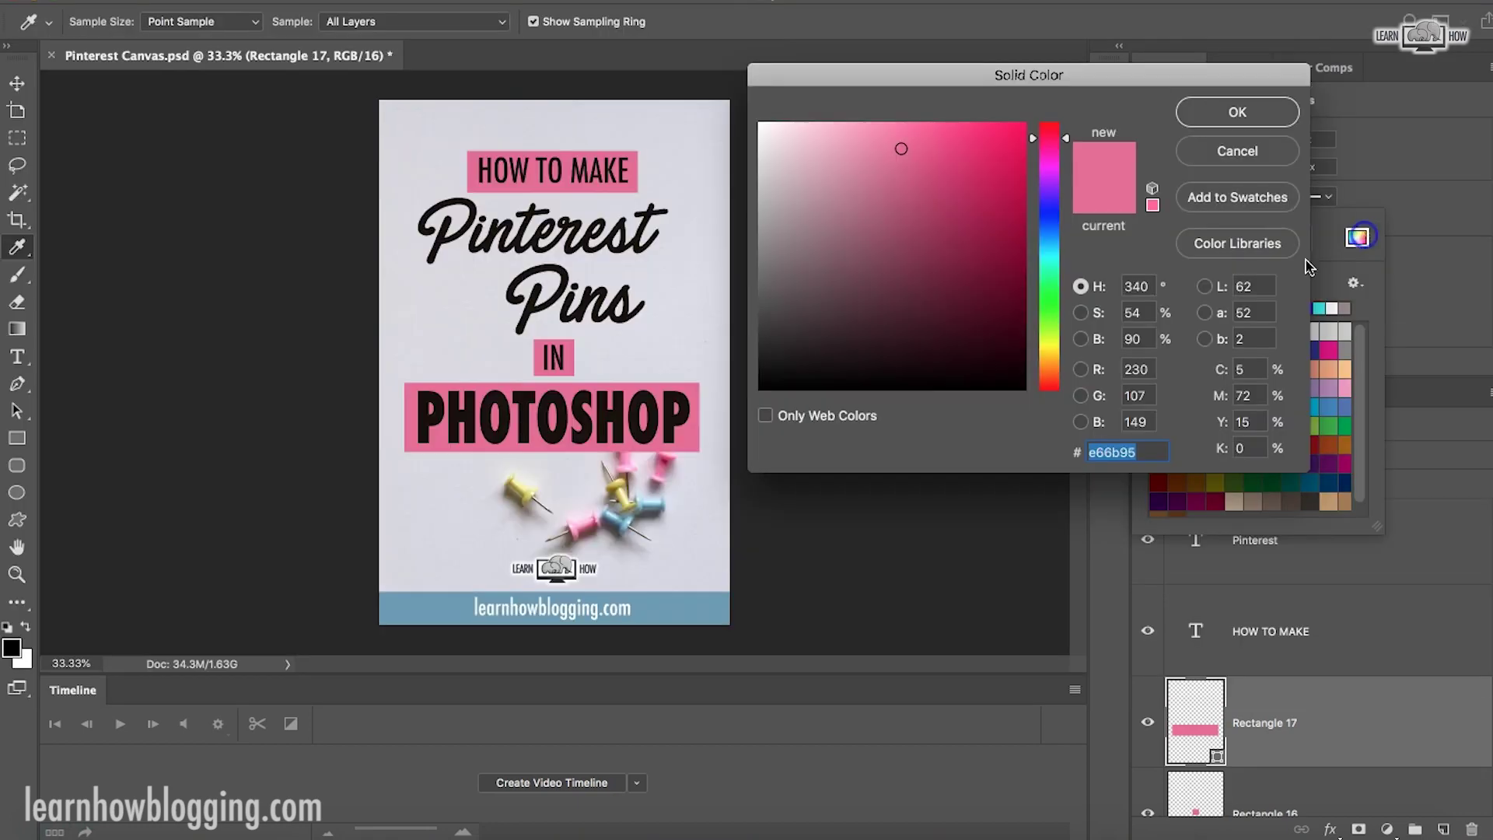
click(526, 492)
click(1229, 114)
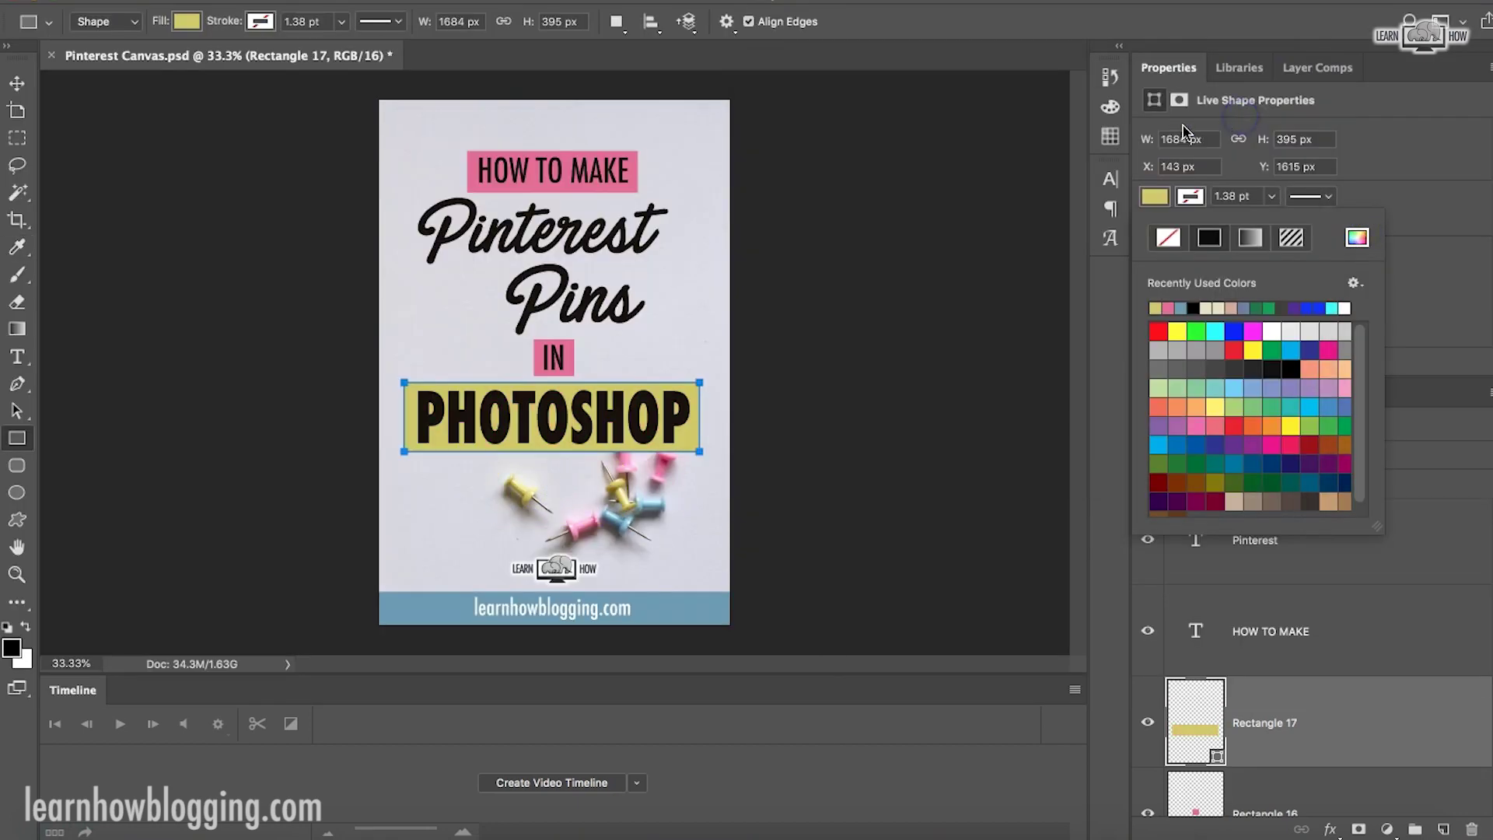
click(17, 138)
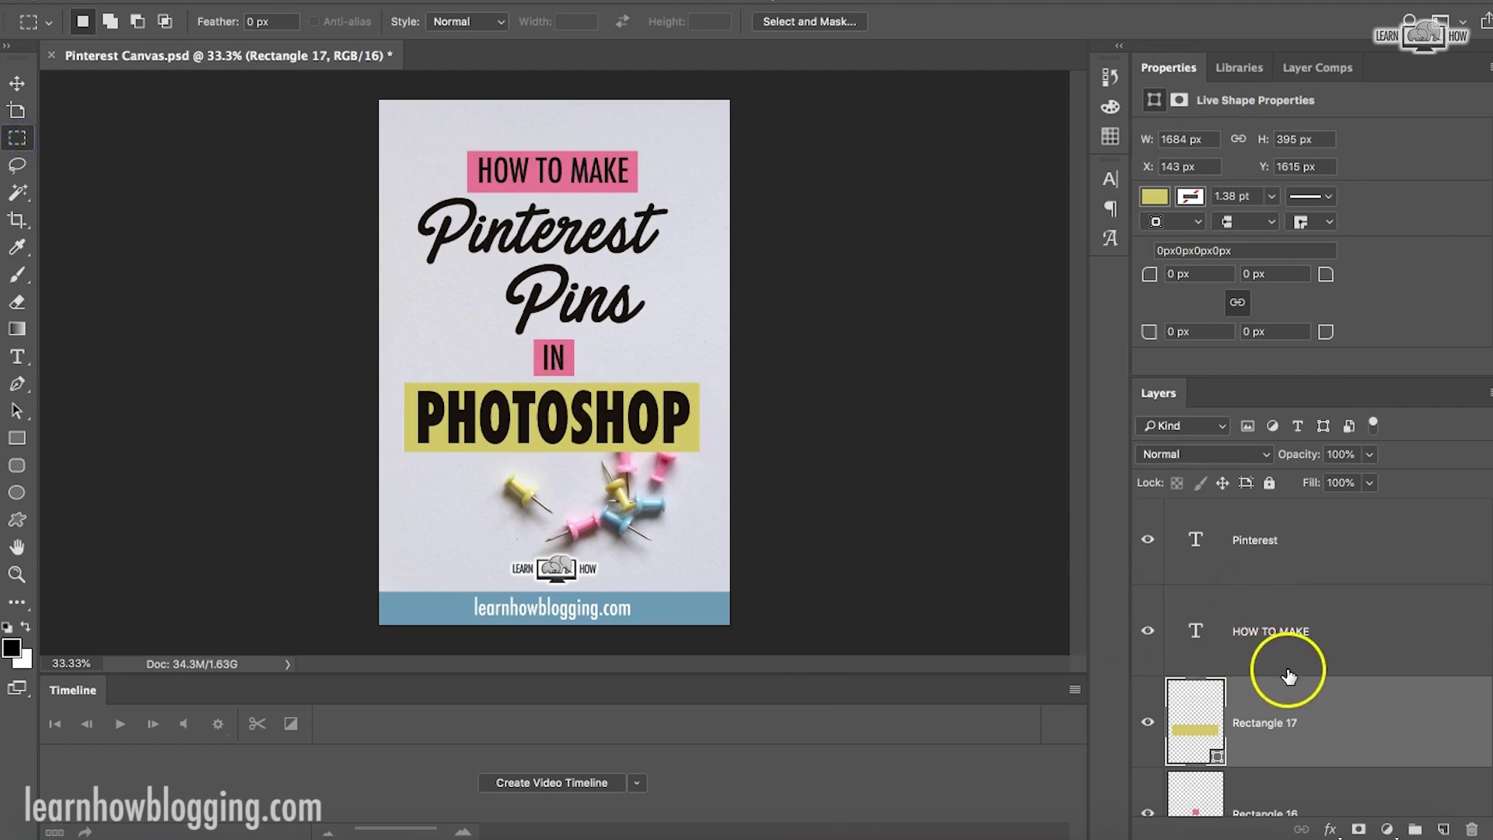
scroll(1286, 684, down, 3)
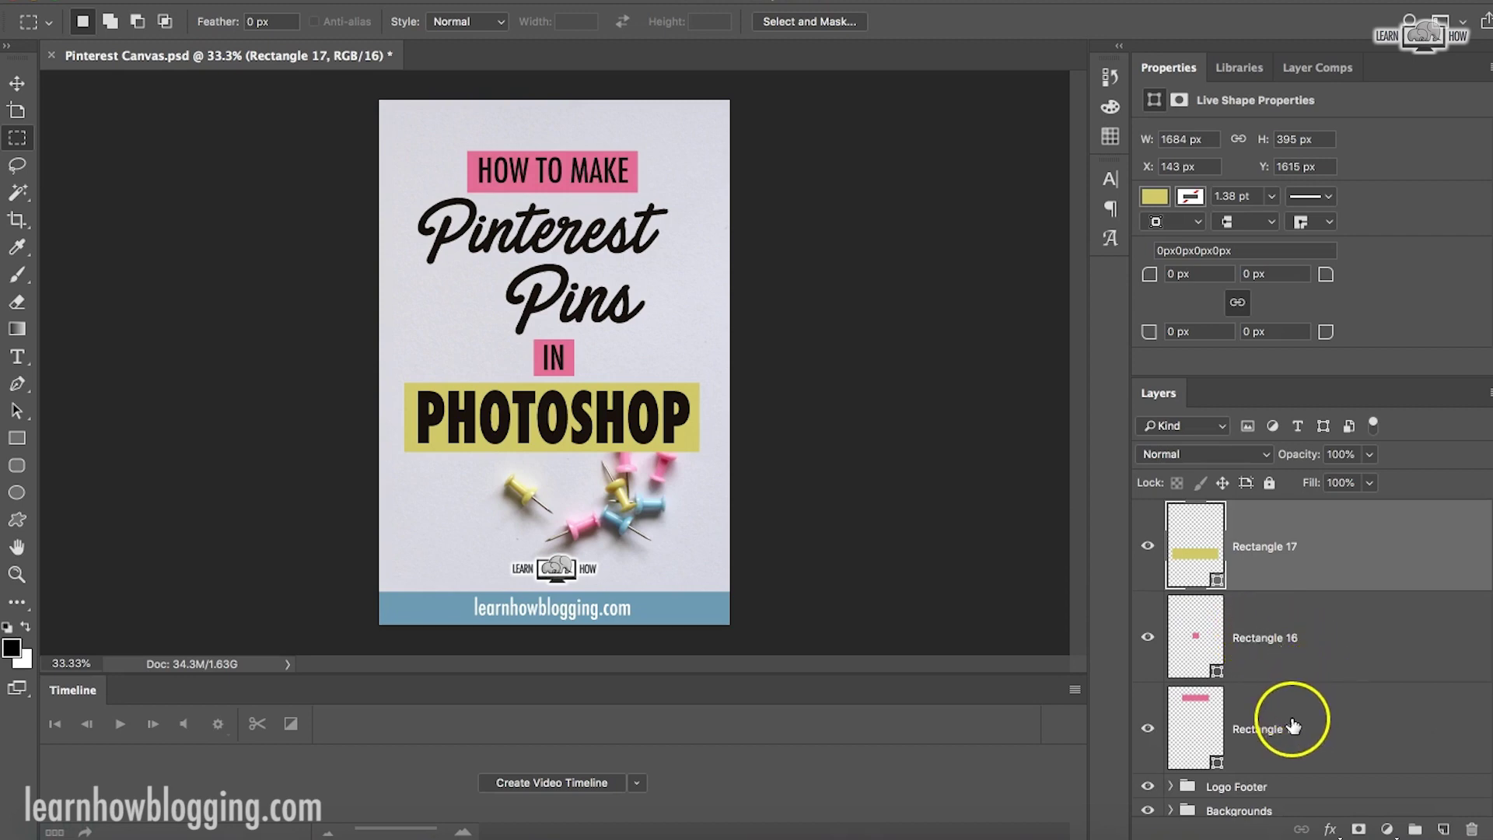
- Group the three label rectangles, Rectangle 15–17, into Group 1
shift+click(1270, 714)
click(1411, 827)
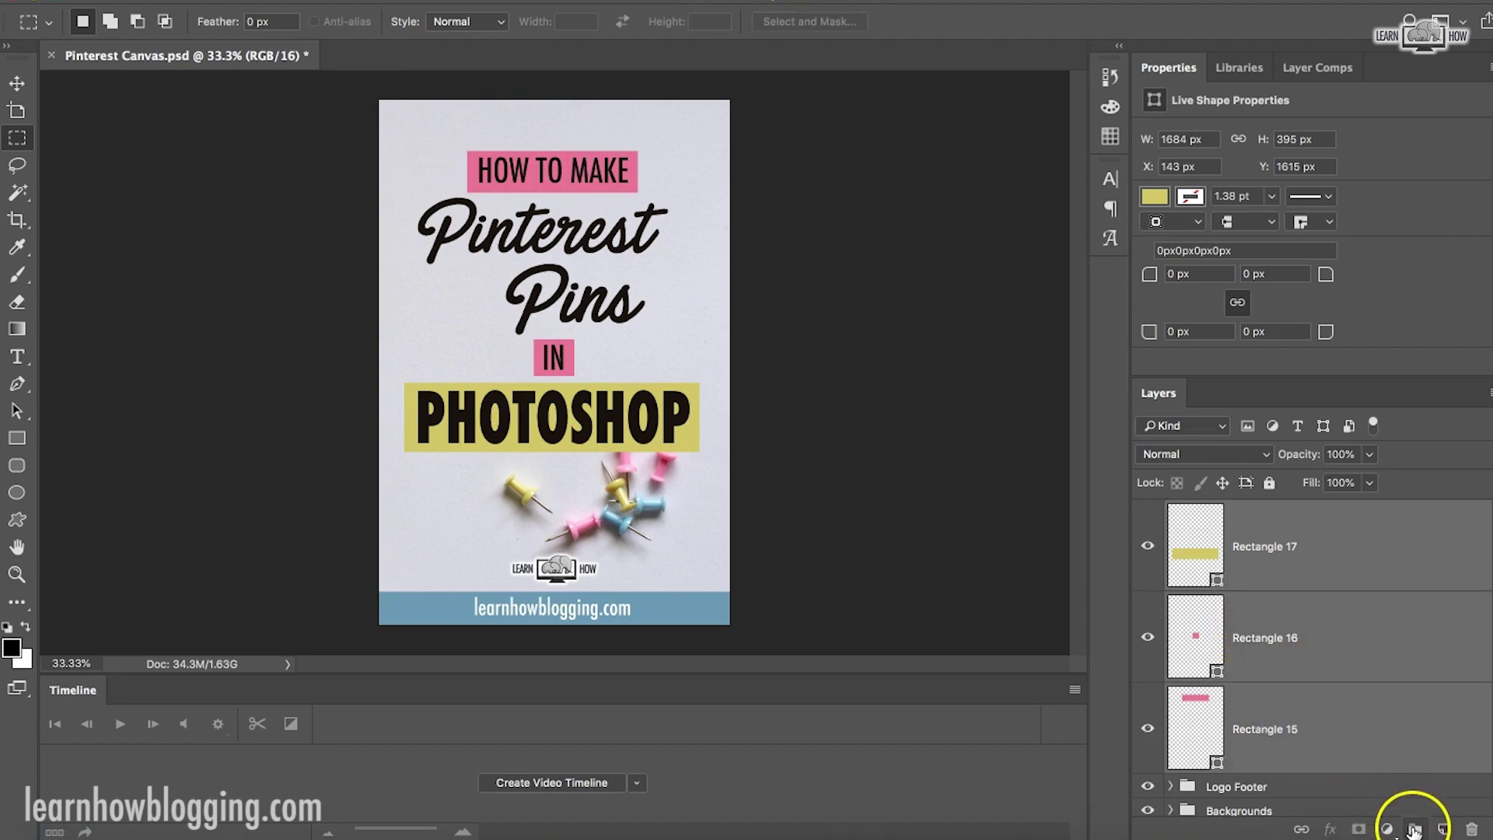
click(1414, 829)
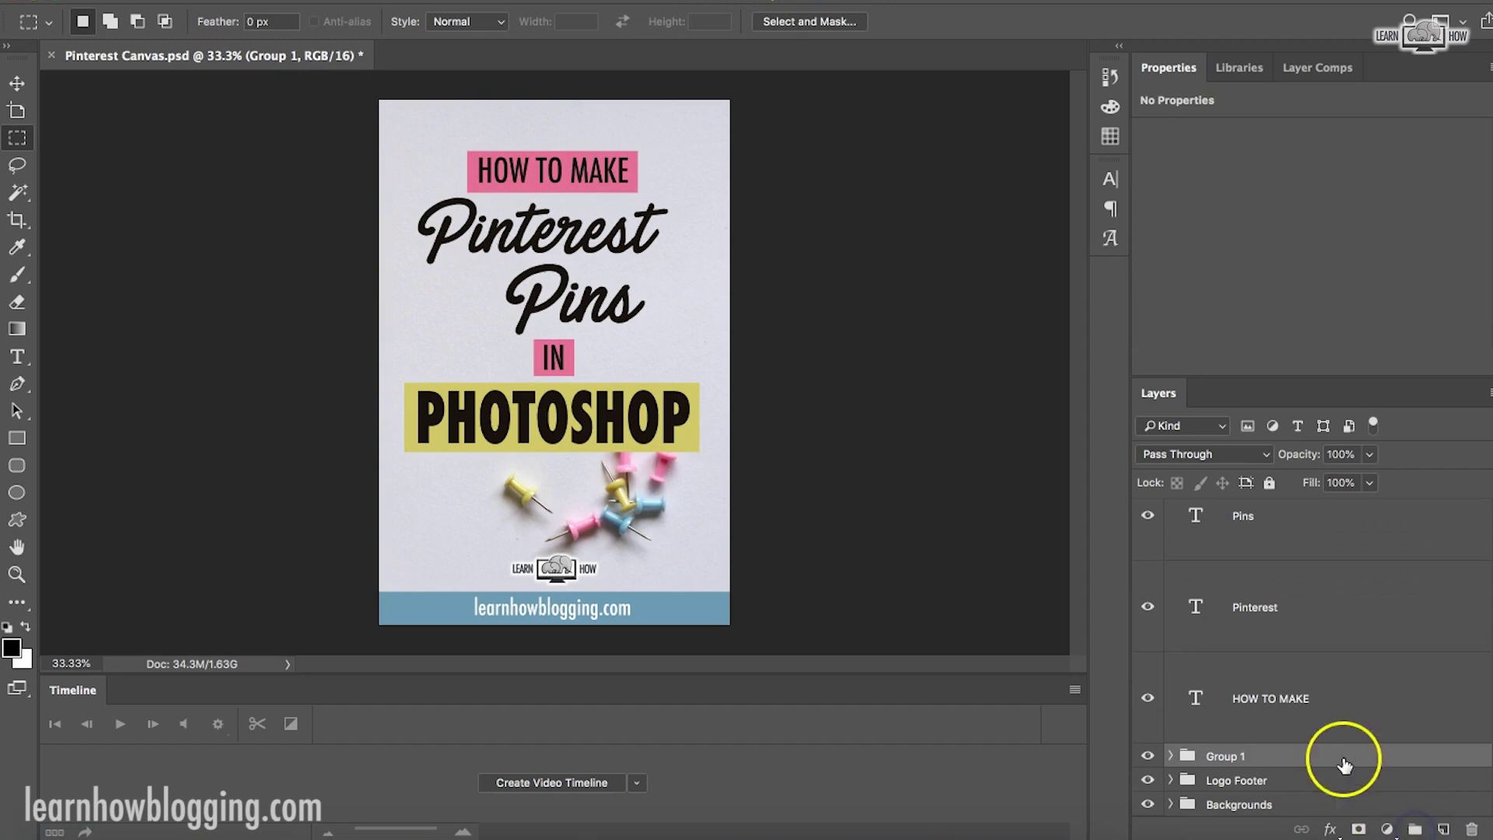
- Give Group 1 a drop shadow with distance 20, spread 20 and size 27
click(1331, 829)
click(1373, 792)
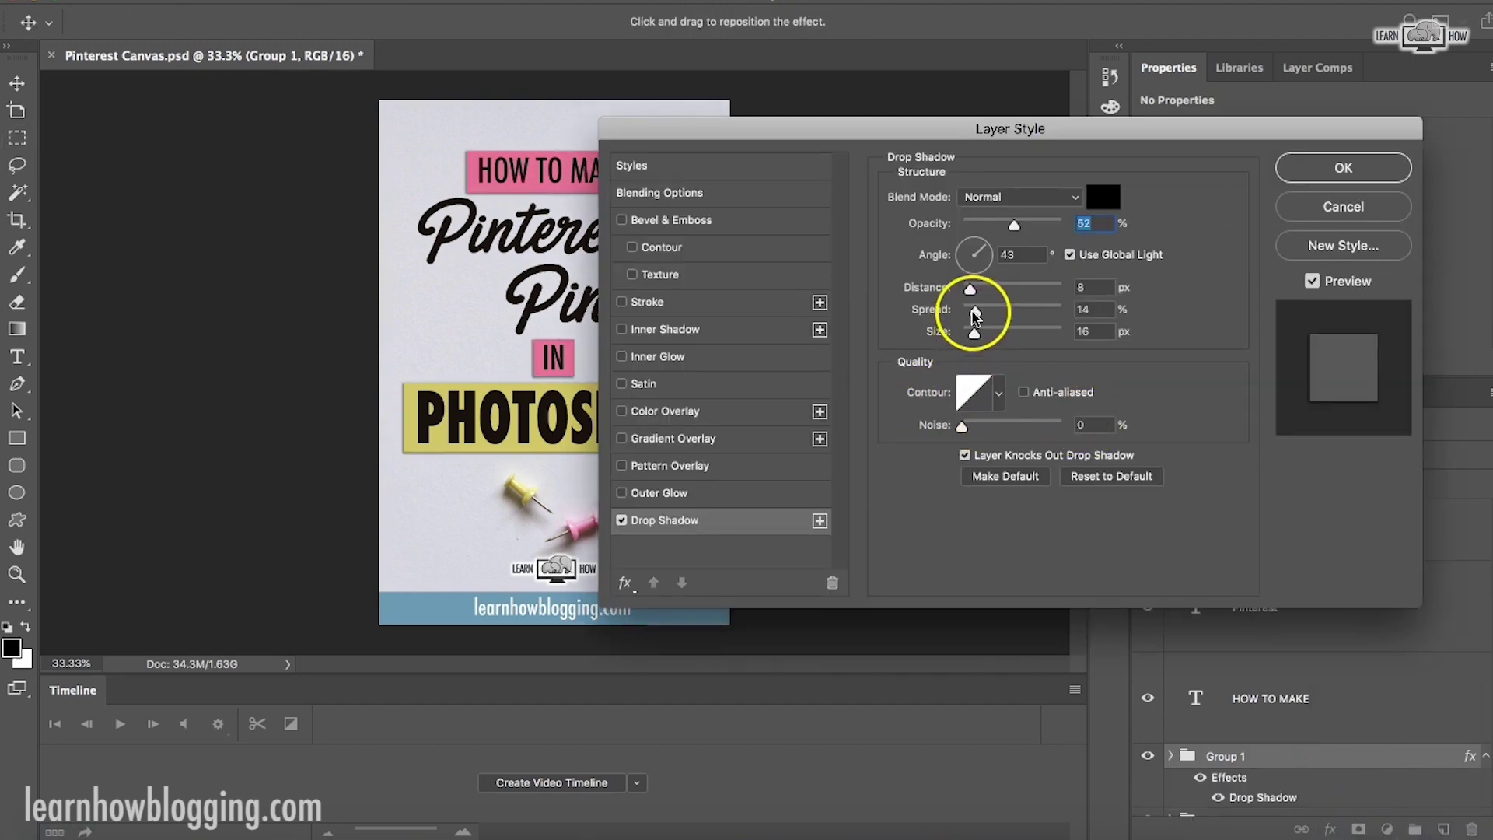
mouse_move(975, 315)
mouse_down()
mouse_move(983, 290)
mouse_move(980, 336)
mouse_up()
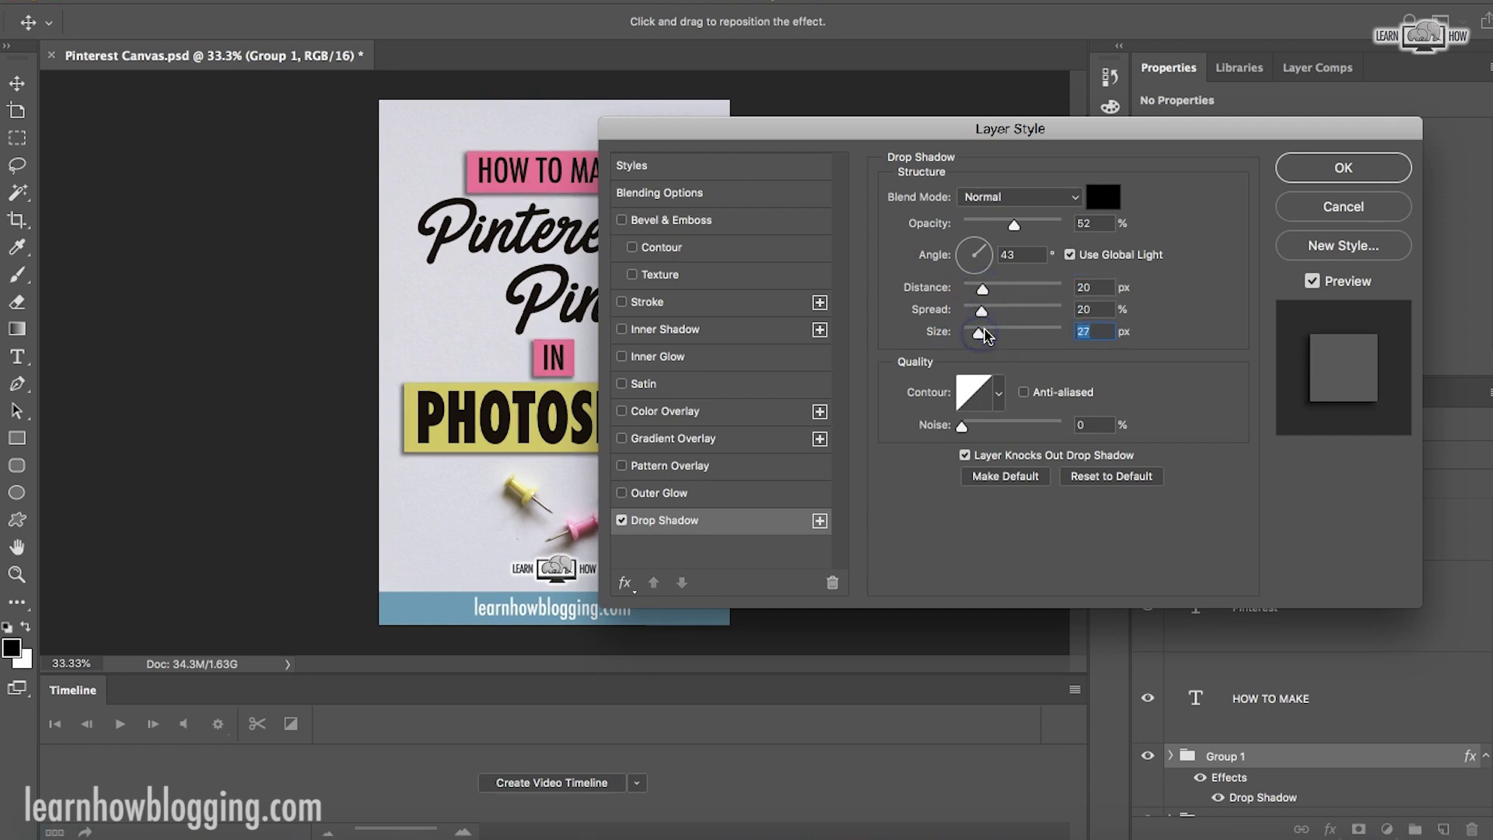
click(1320, 167)
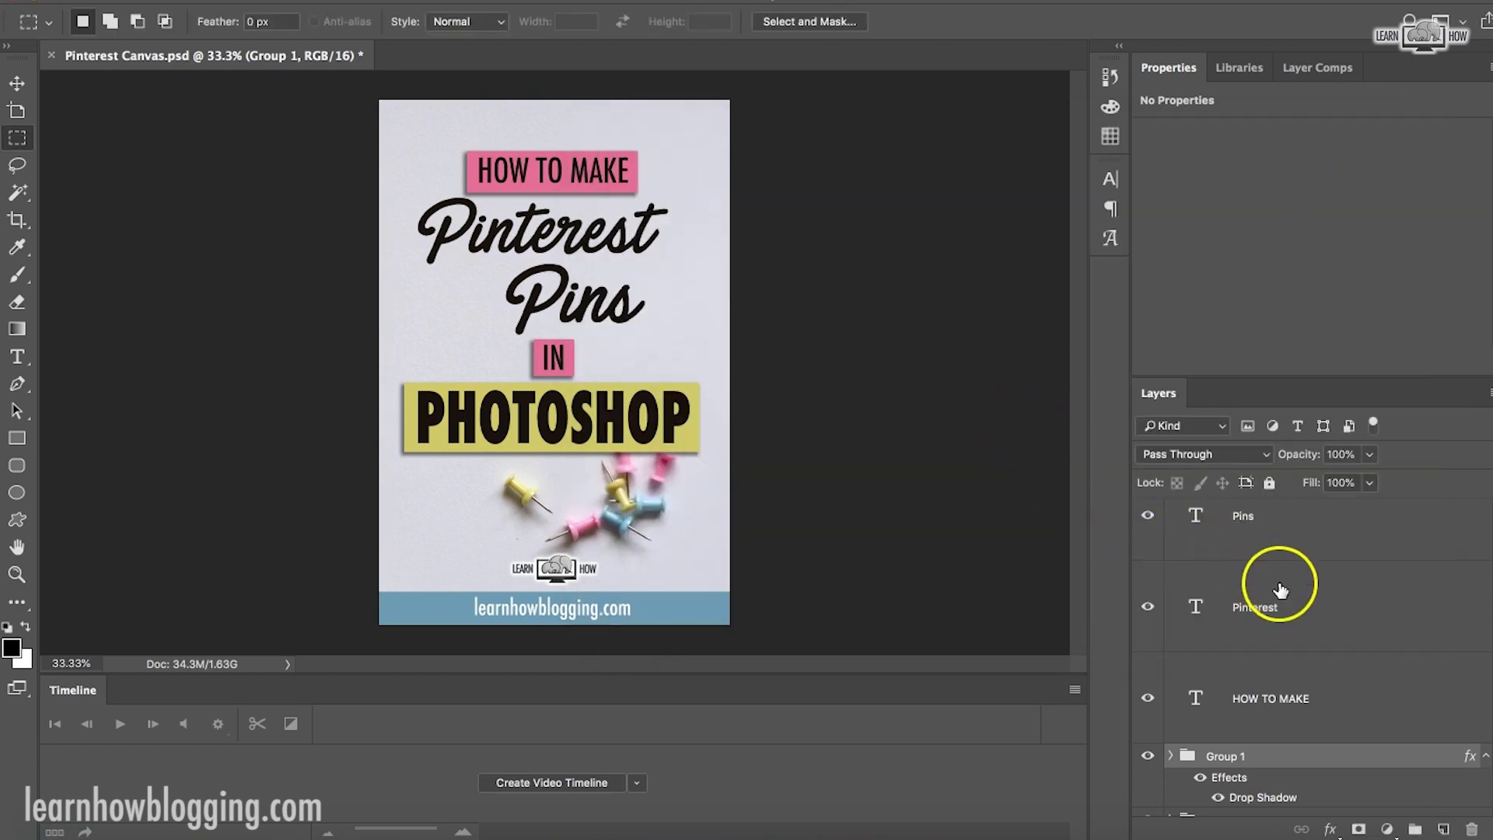
- Change the HOW TO MAKE text colour to white (#ffffff)
scroll(1292, 681, up, 2)
scroll(1292, 681, up, 1)
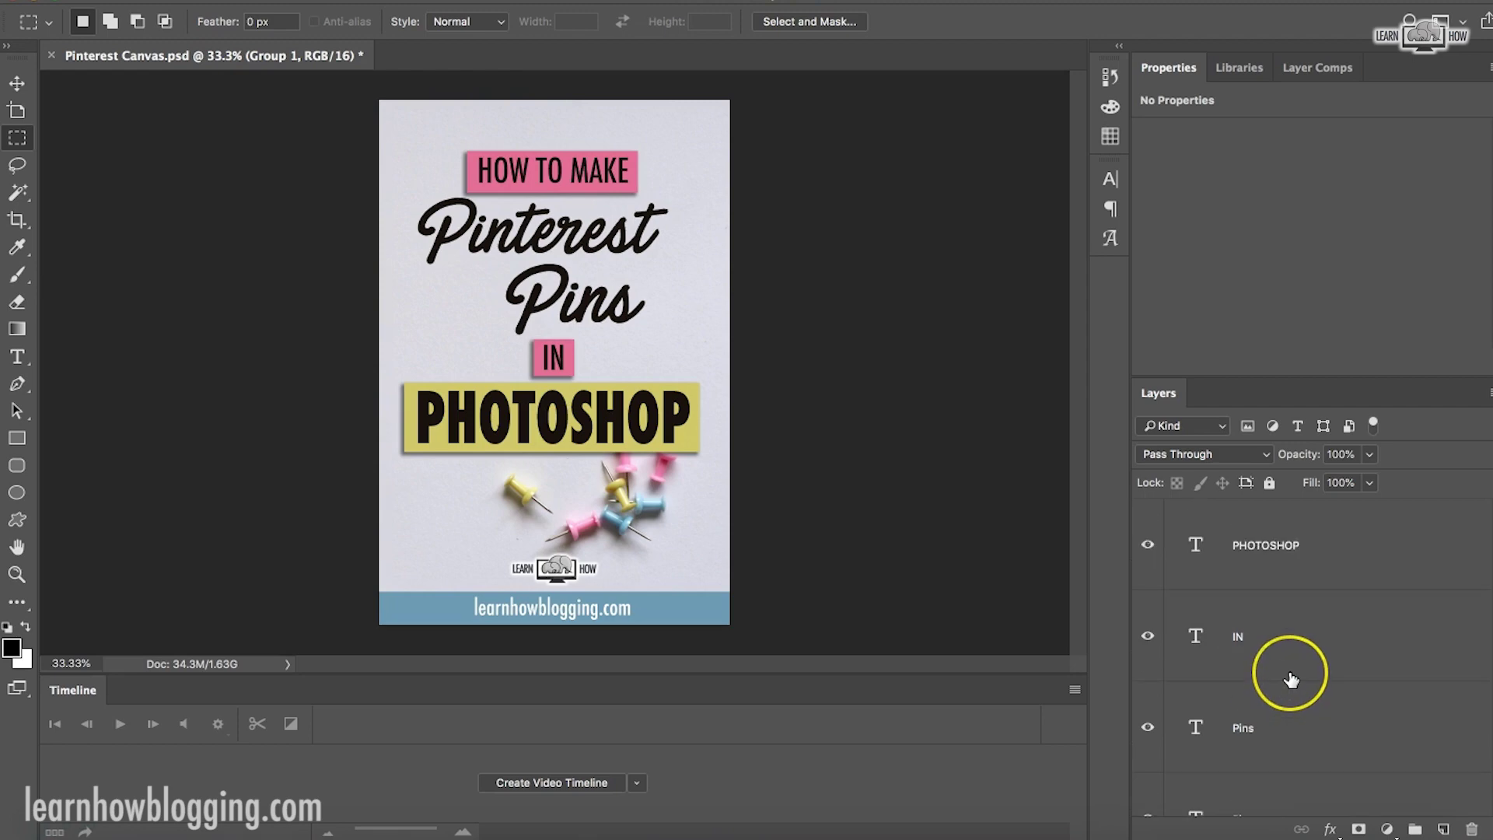
scroll(1291, 676, down, 3)
click(1291, 668)
click(1277, 332)
click(682, 58)
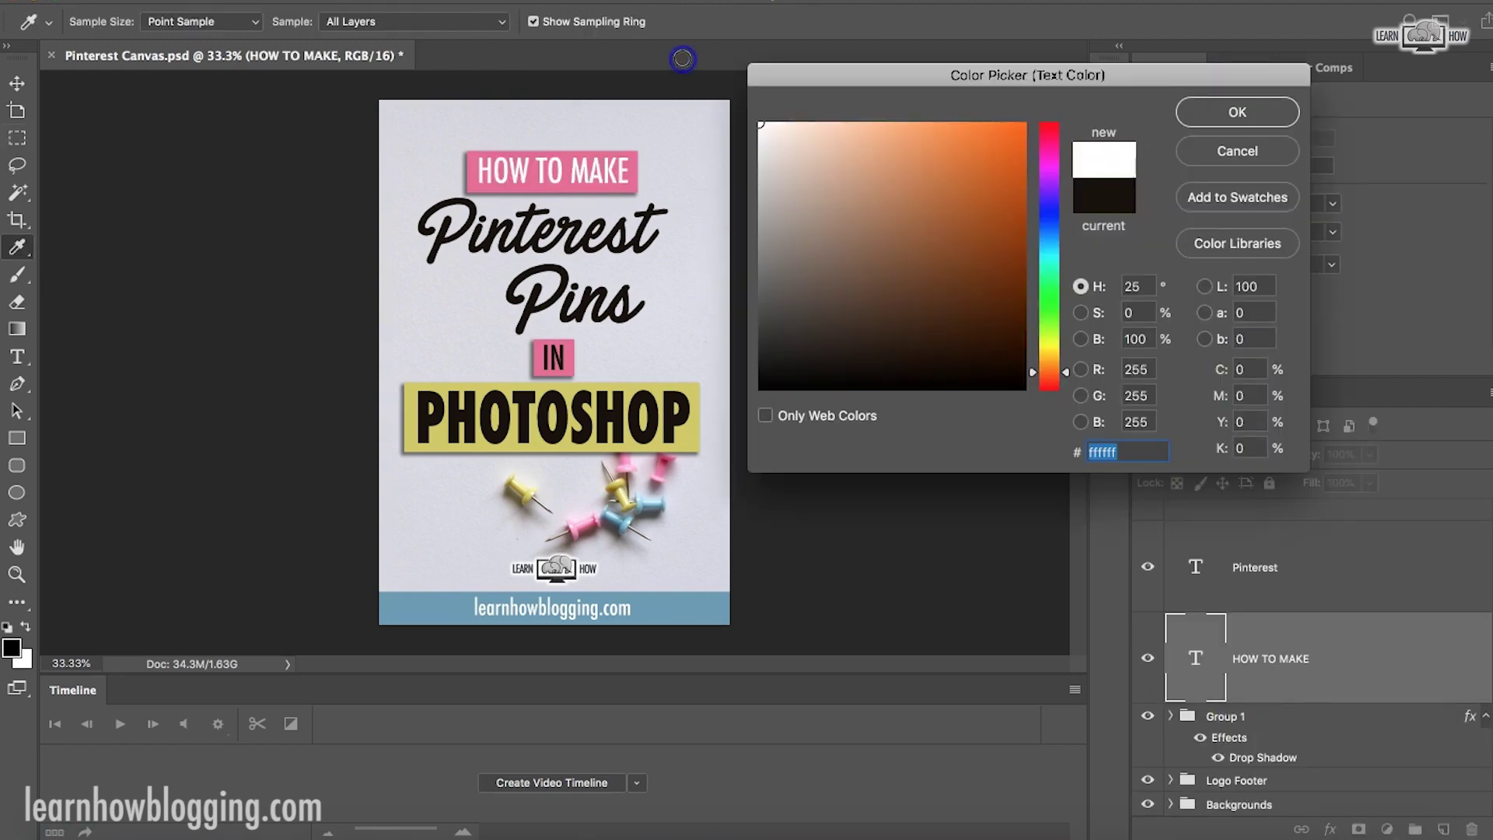
click(1227, 116)
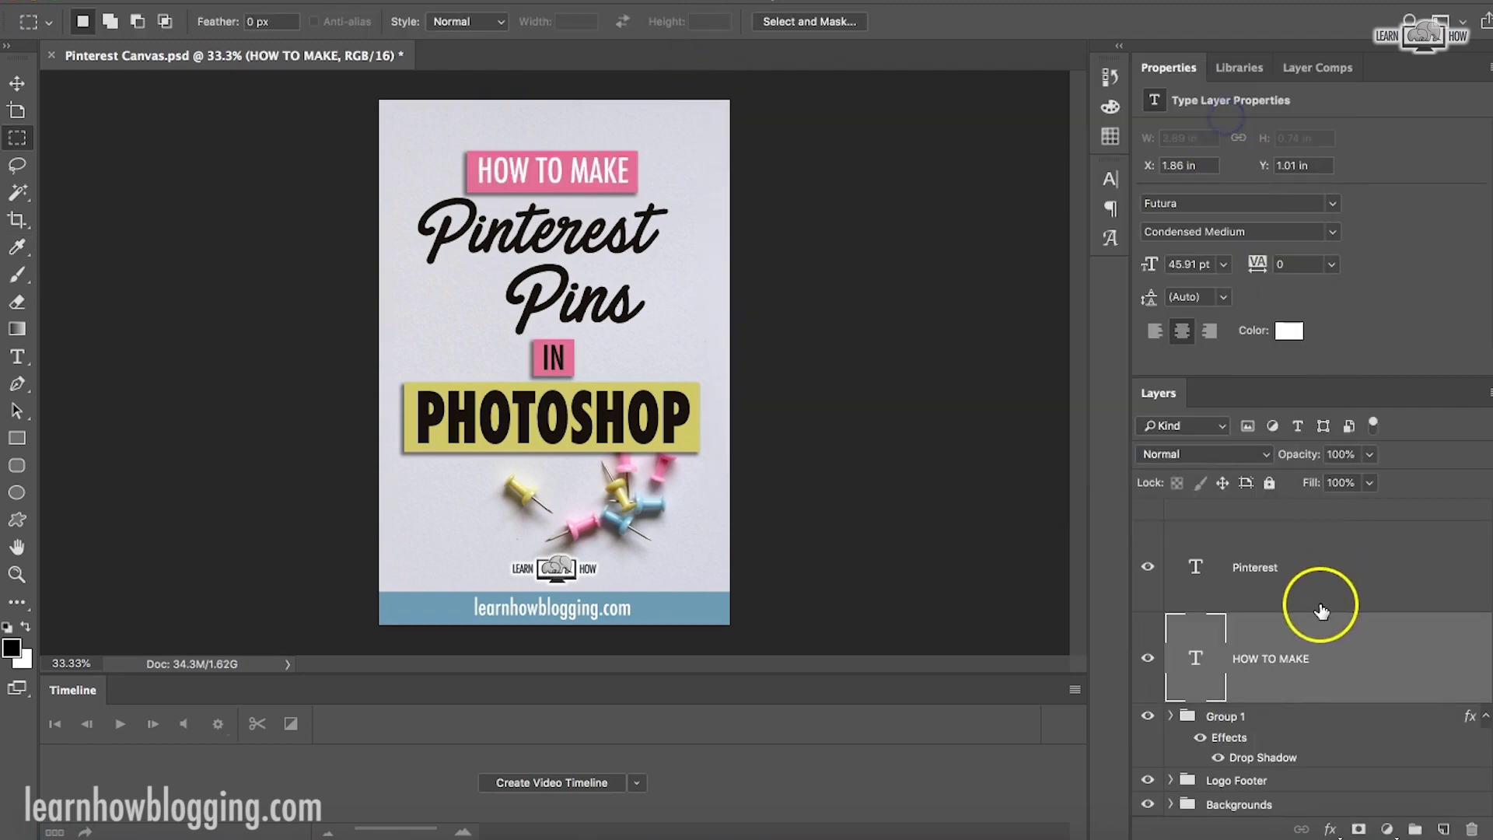
- Change the IN text colour to white (#ffffff)
scroll(1326, 609, up, 2)
click(1293, 622)
click(1292, 334)
click(616, 56)
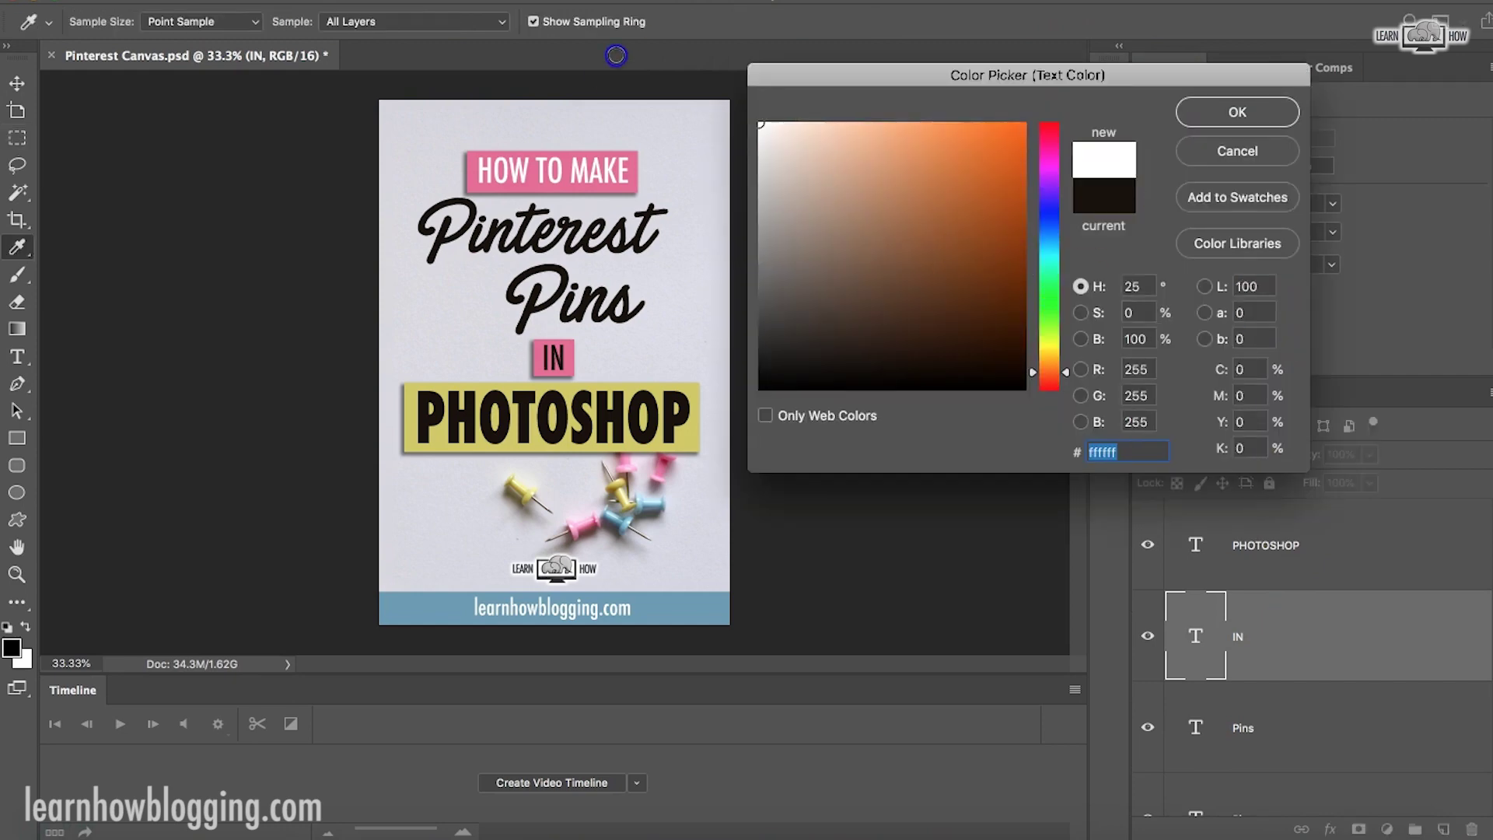
click(1237, 112)
key(m)
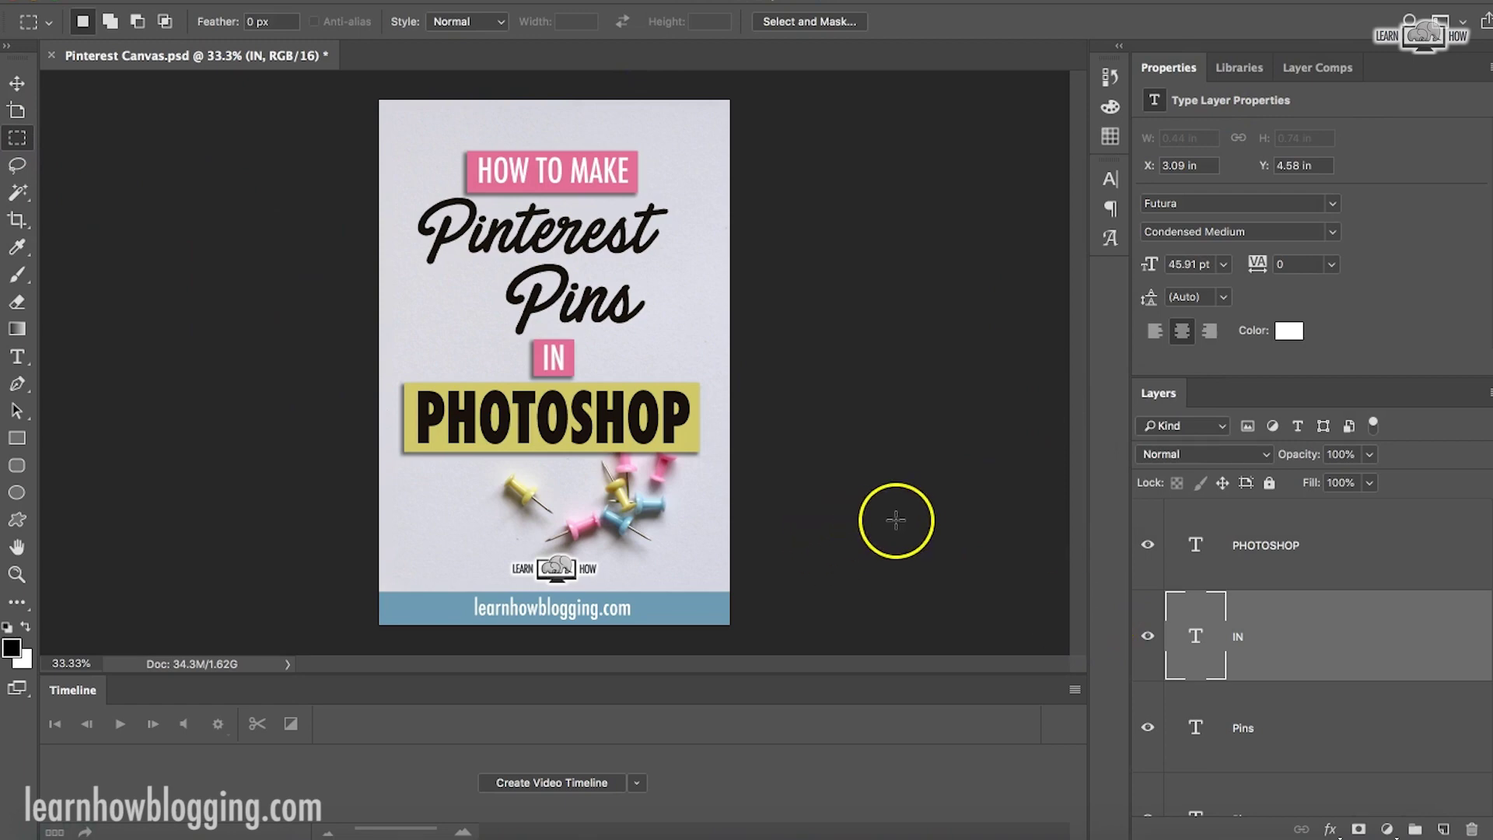
scroll(1278, 680, down, 2)
- Group the Pinterest and Pins text layers into Group 2
click(1289, 684)
shift+click(1259, 596)
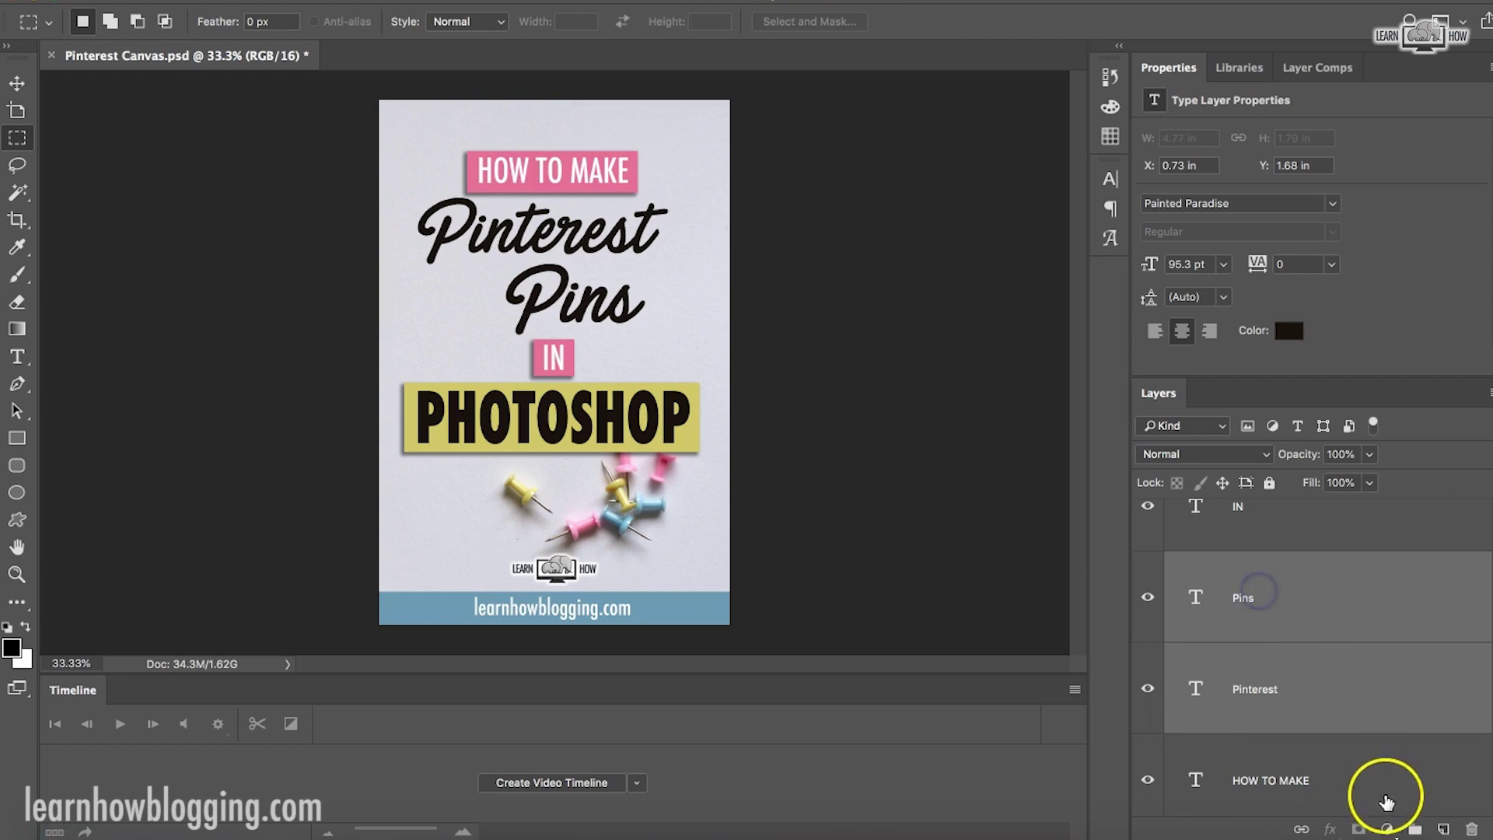
click(1415, 830)
- Add an outer glow to Group 2 in pink (#e66b95) sampled from the IN label box
click(1330, 828)
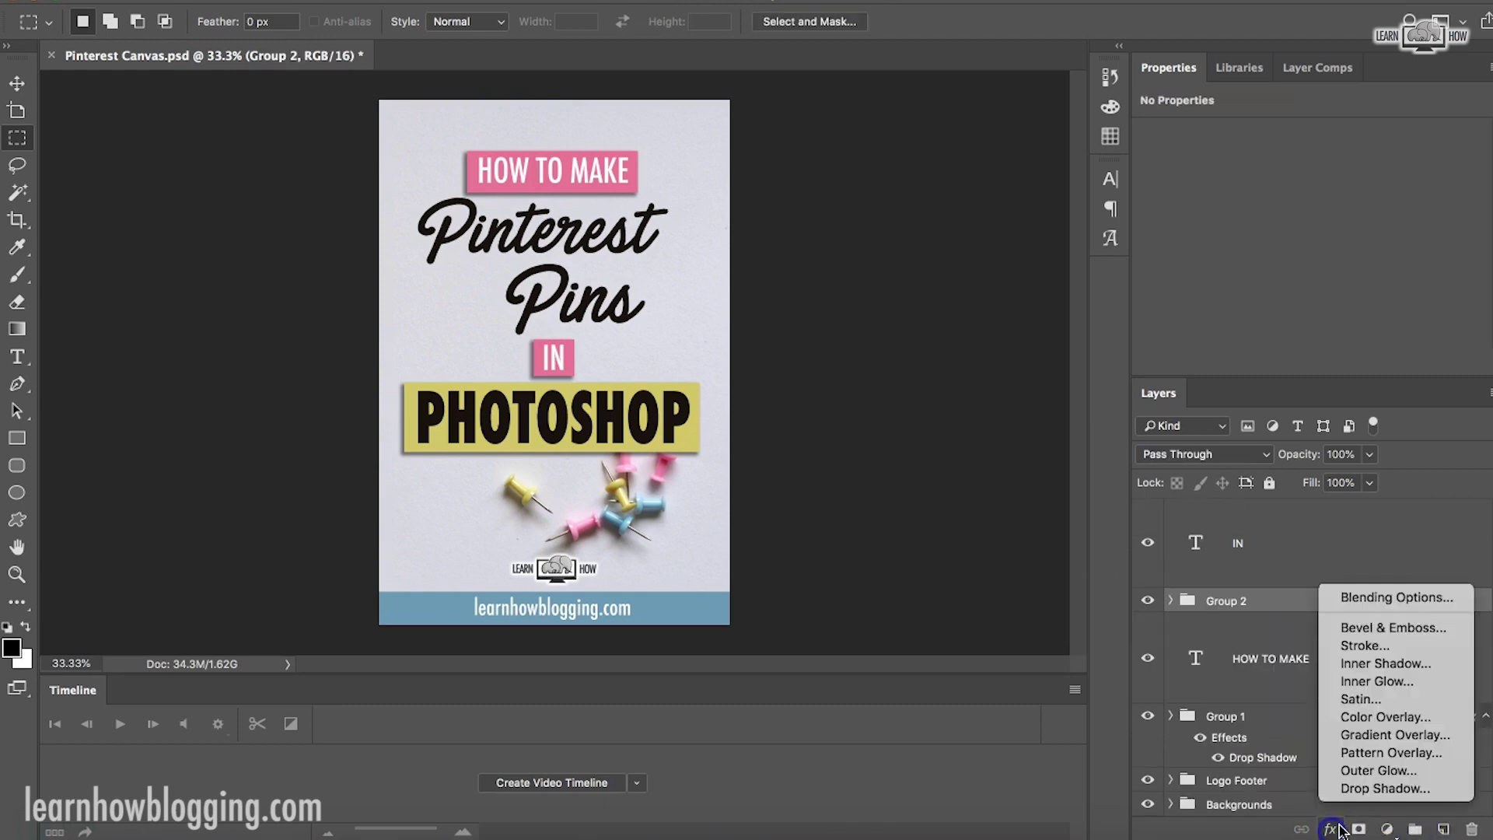
click(1353, 773)
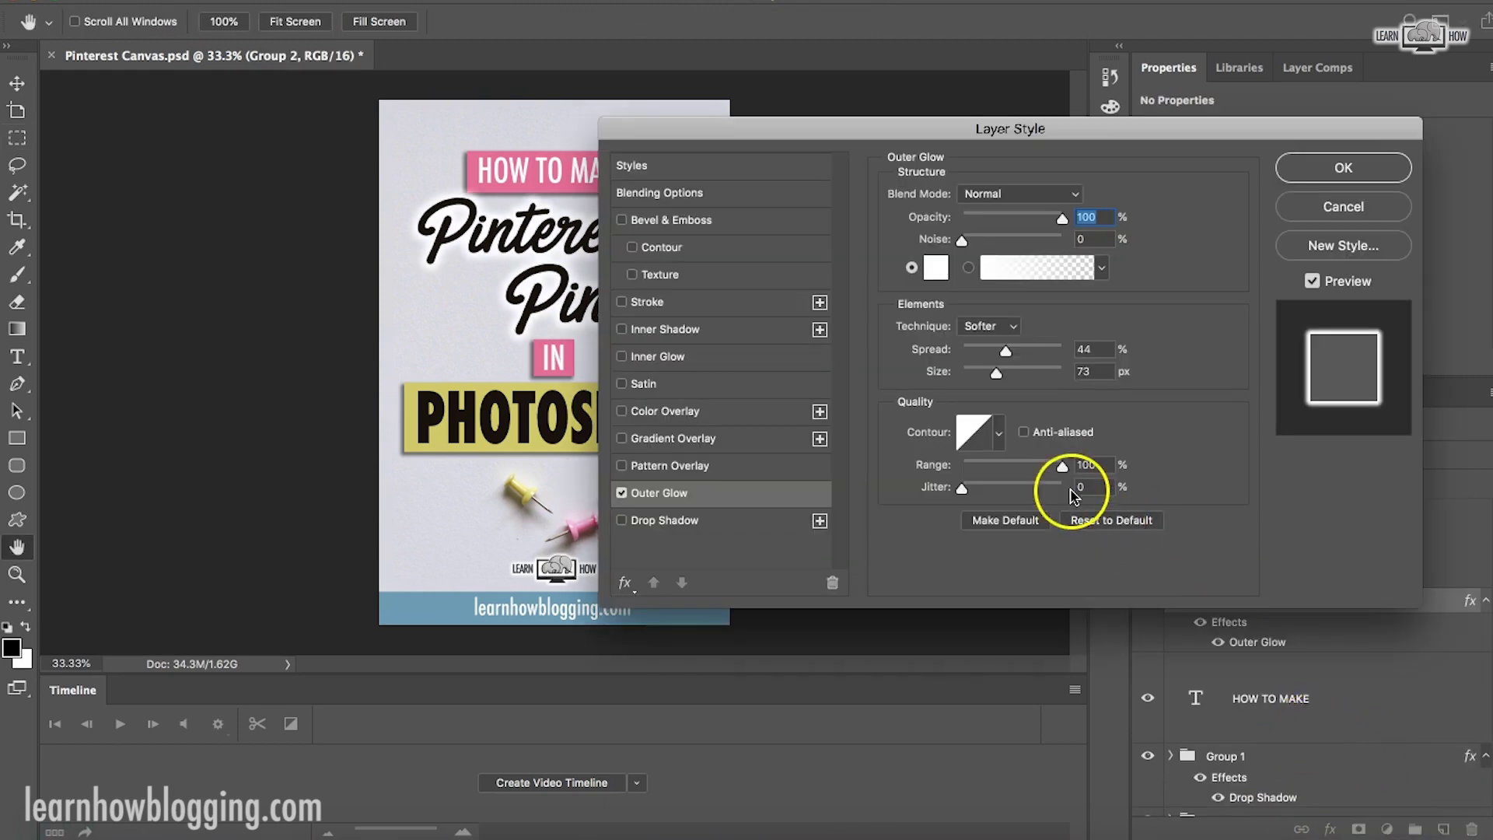
drag(837, 130, 894, 41)
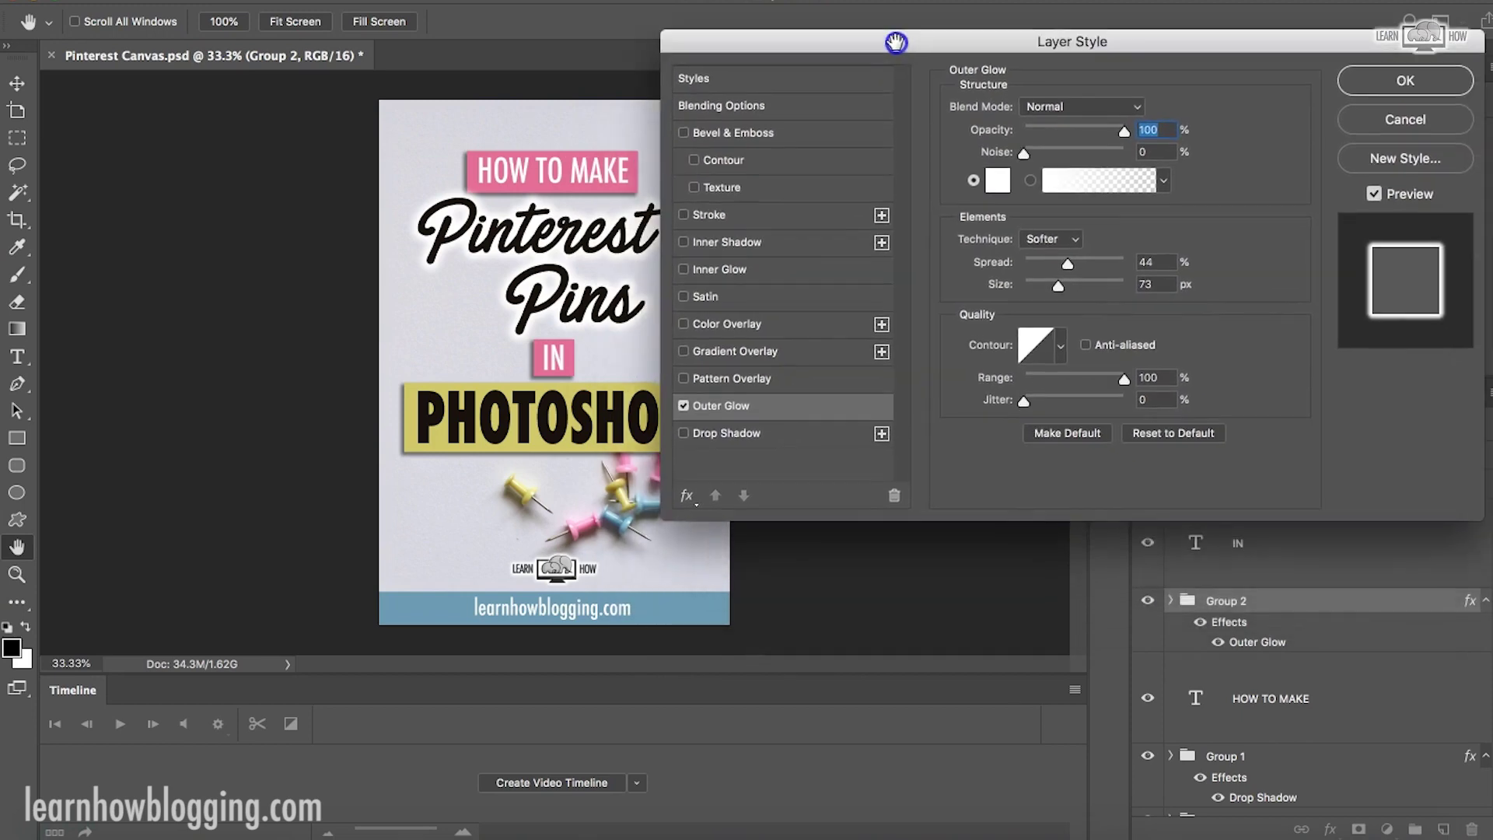
click(997, 182)
drag(868, 345, 622, 515)
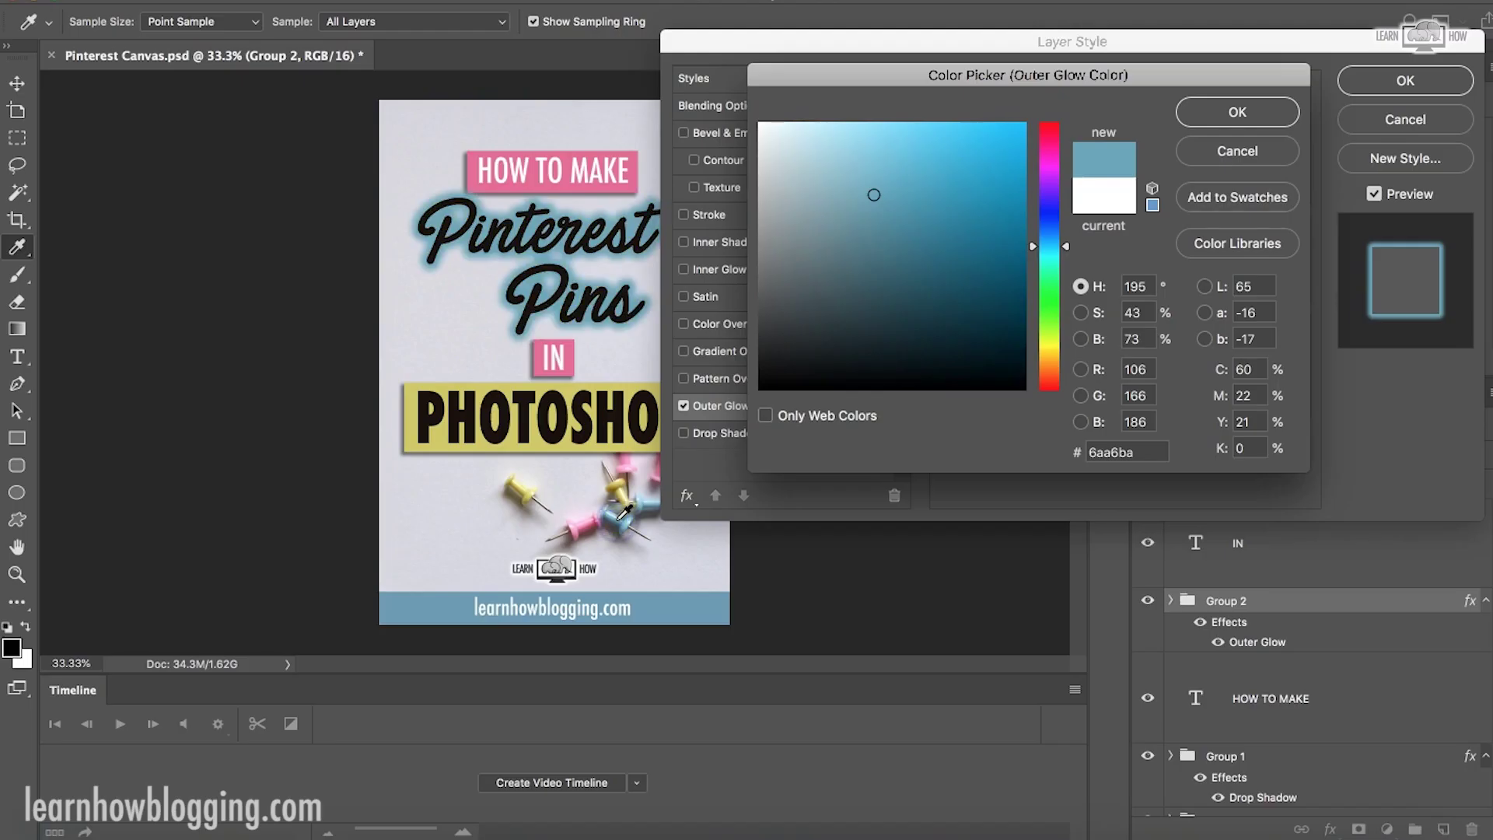
click(637, 513)
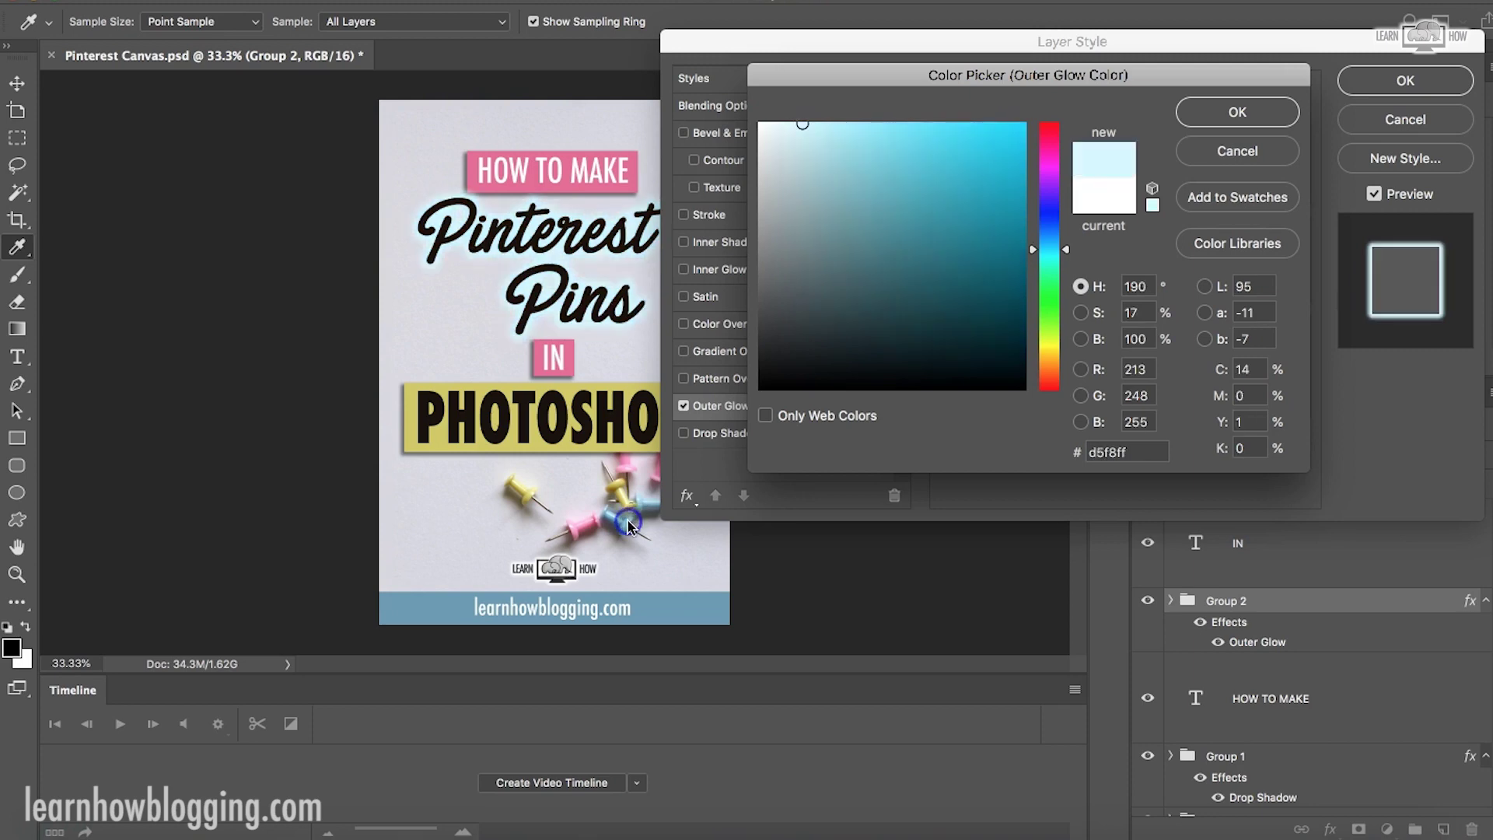
click(860, 156)
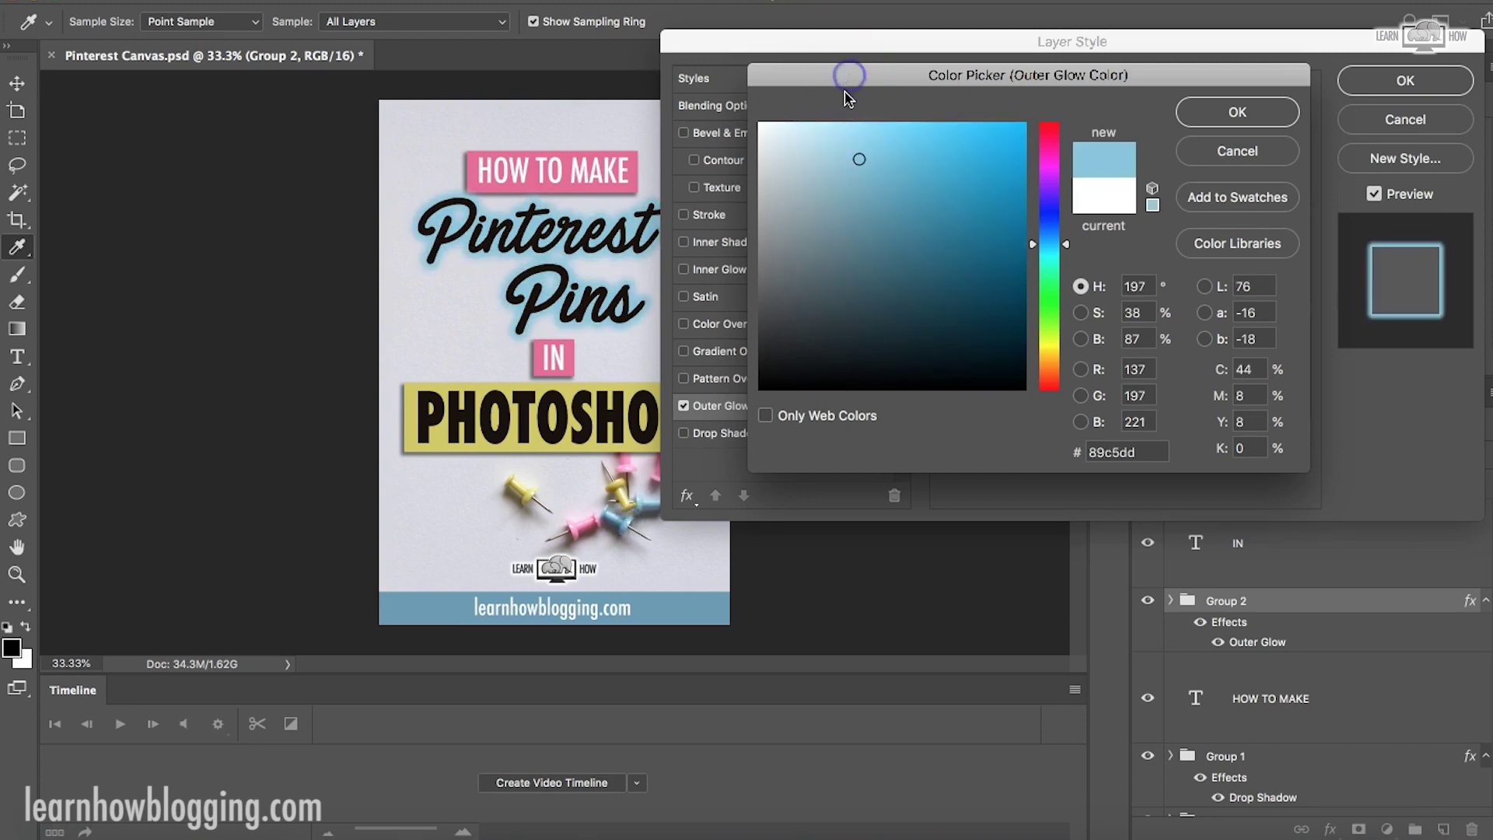
click(631, 385)
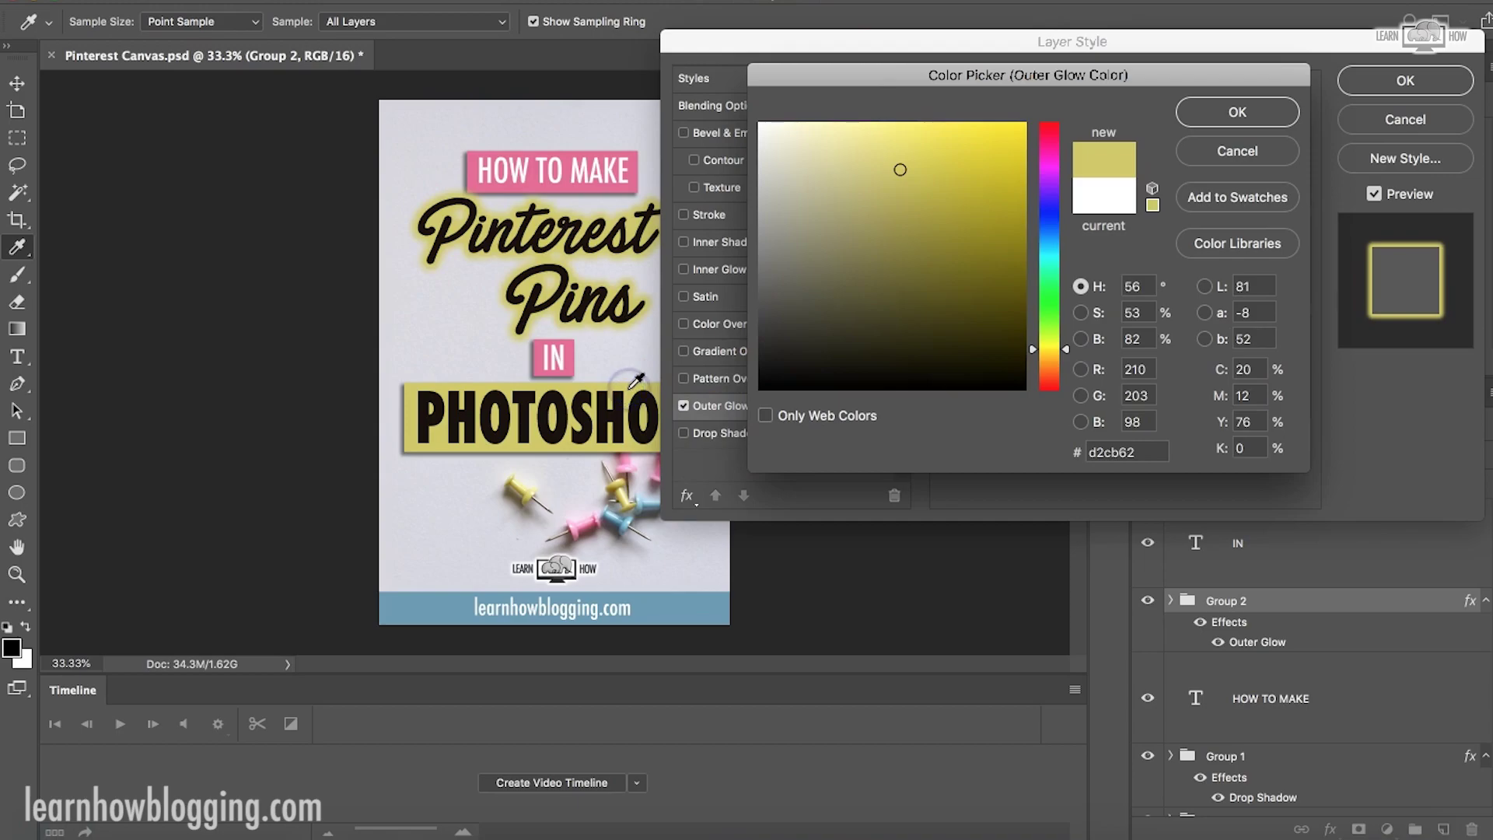
click(578, 342)
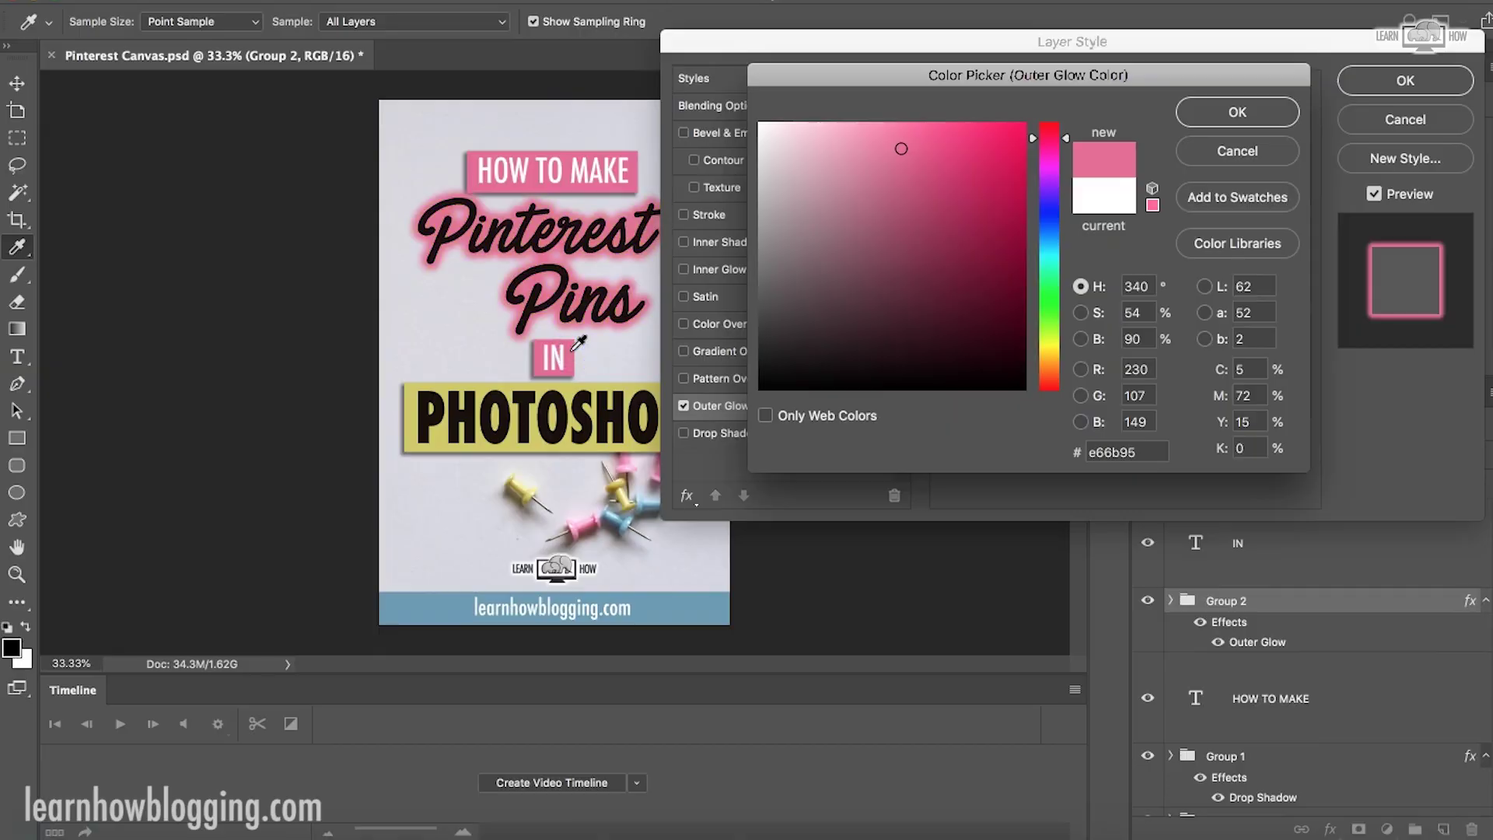
click(1237, 112)
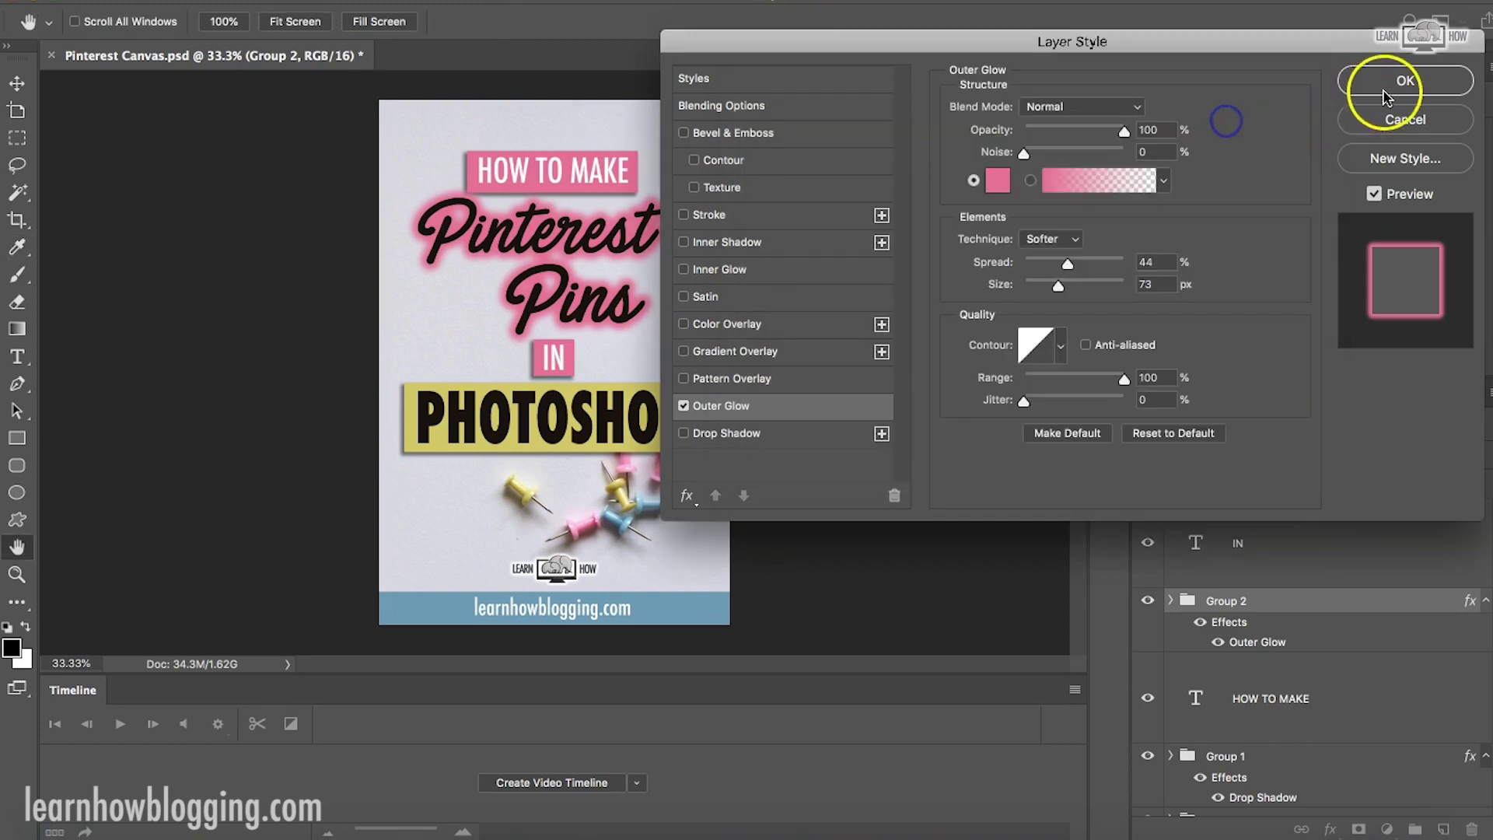
click(1405, 80)
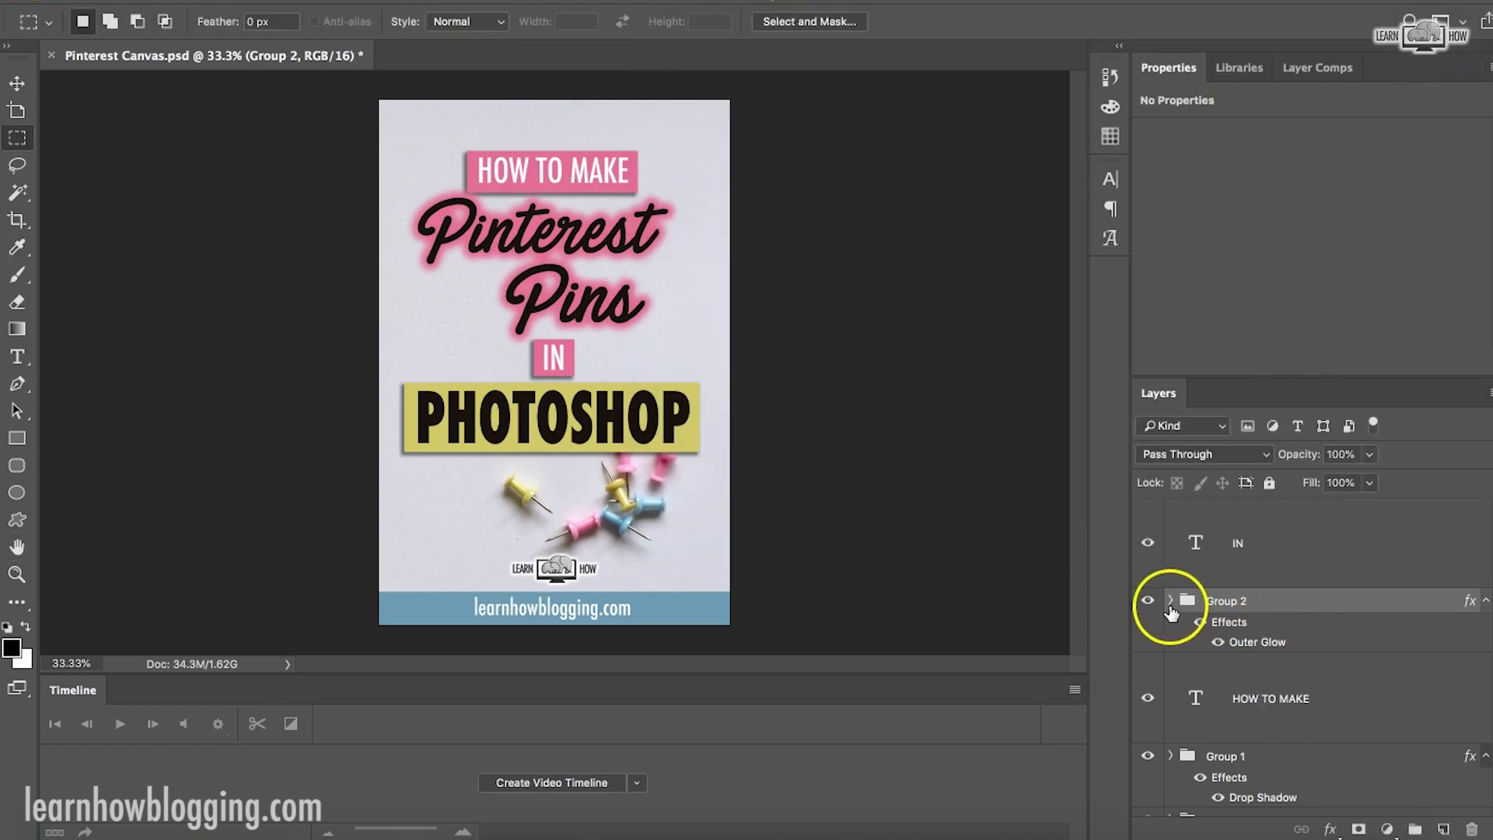
click(1170, 600)
click(1317, 763)
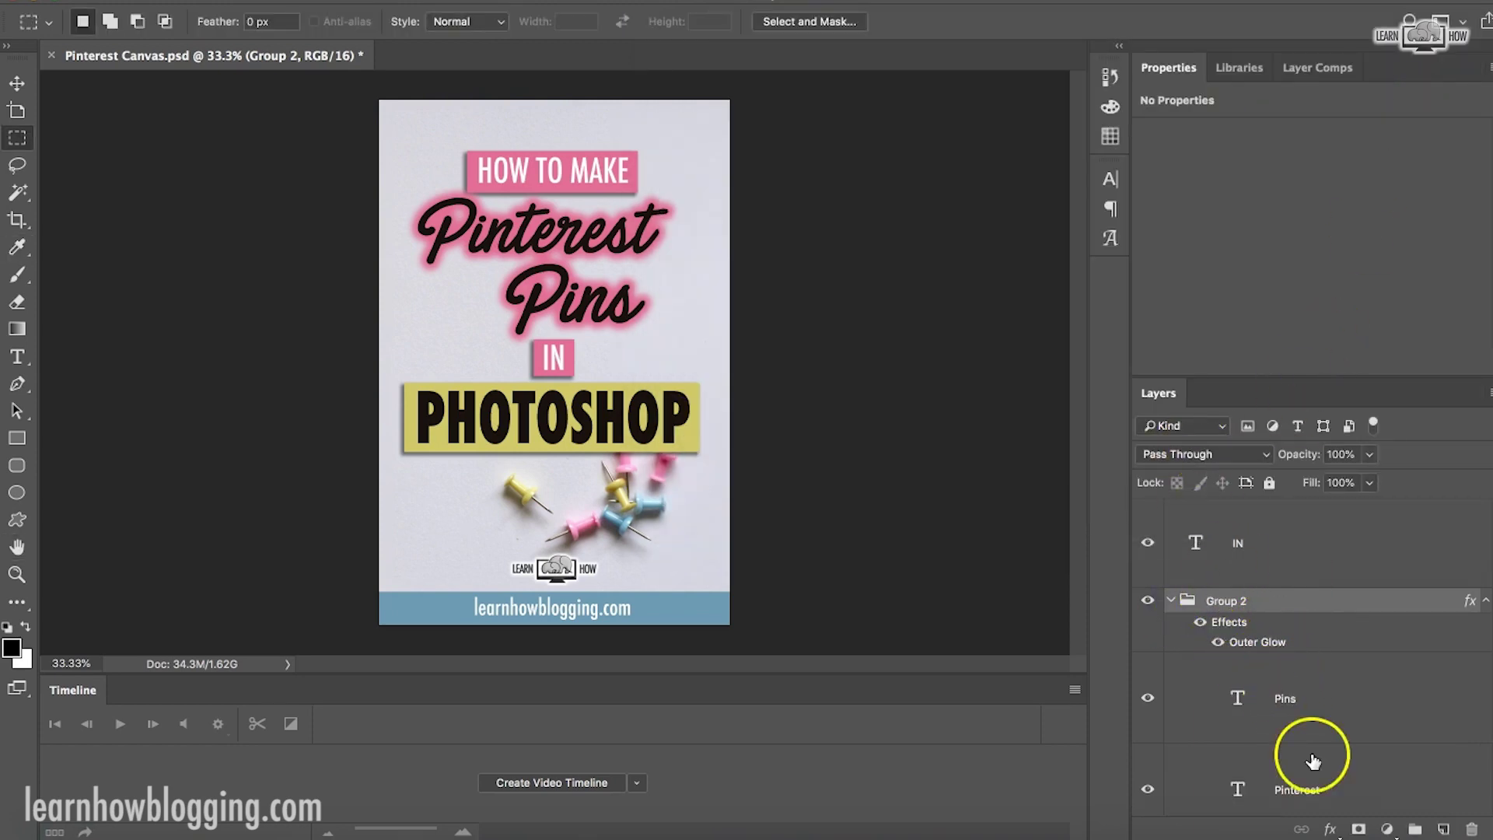
shift+click(1283, 700)
click(1289, 339)
click(690, 98)
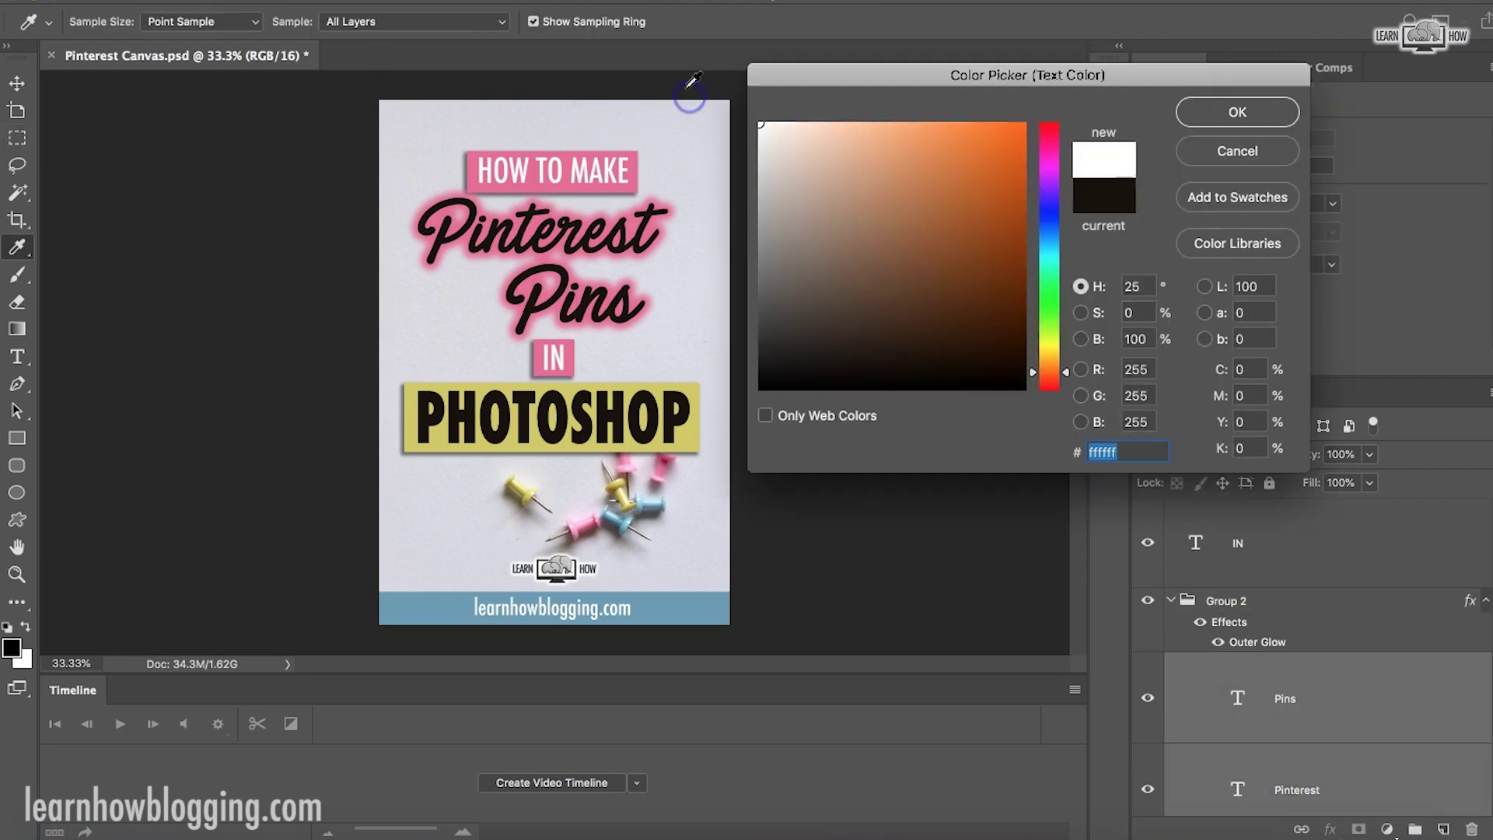
click(1236, 109)
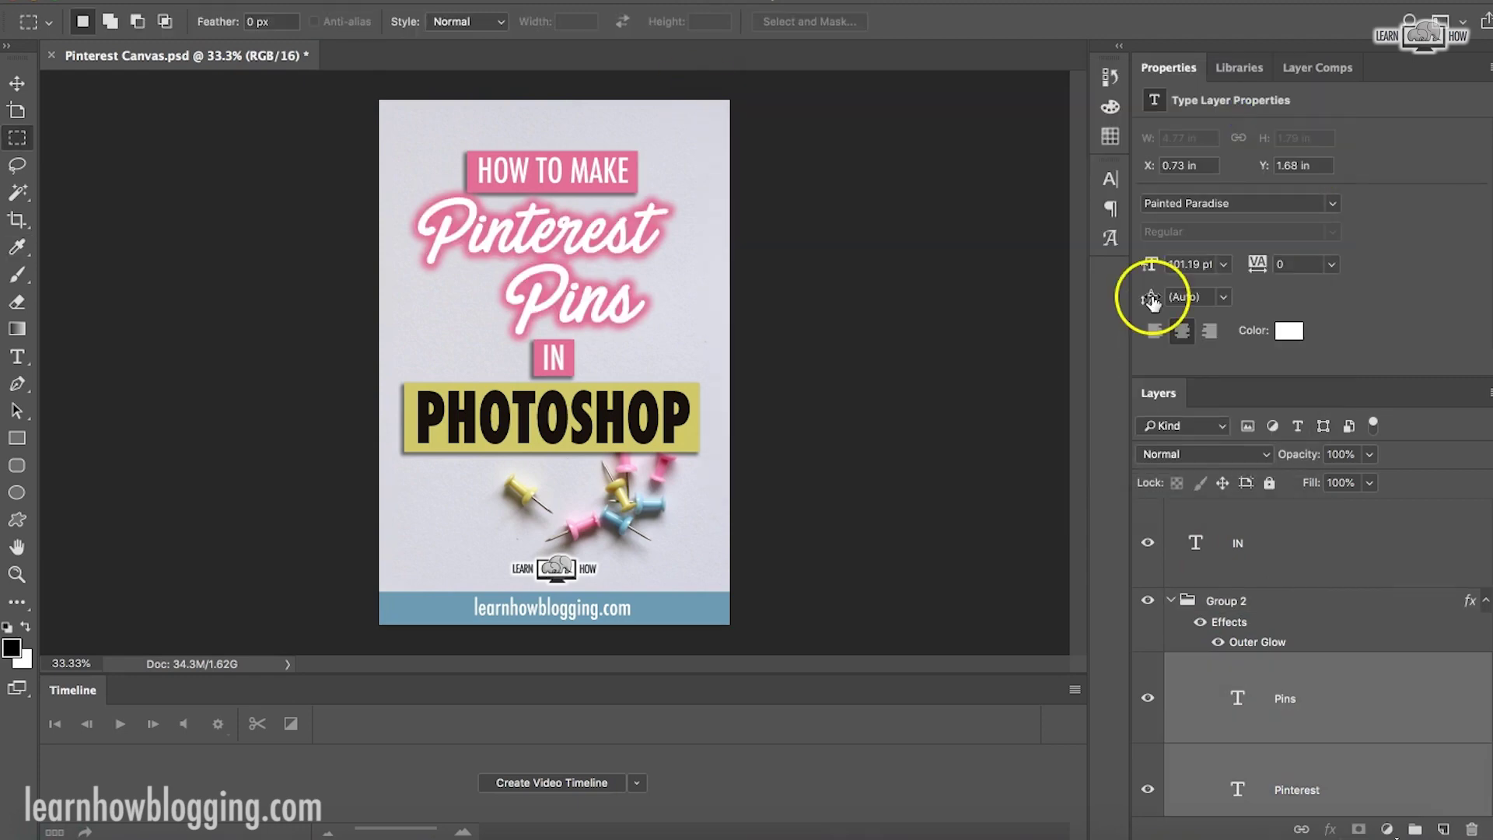
click(1289, 330)
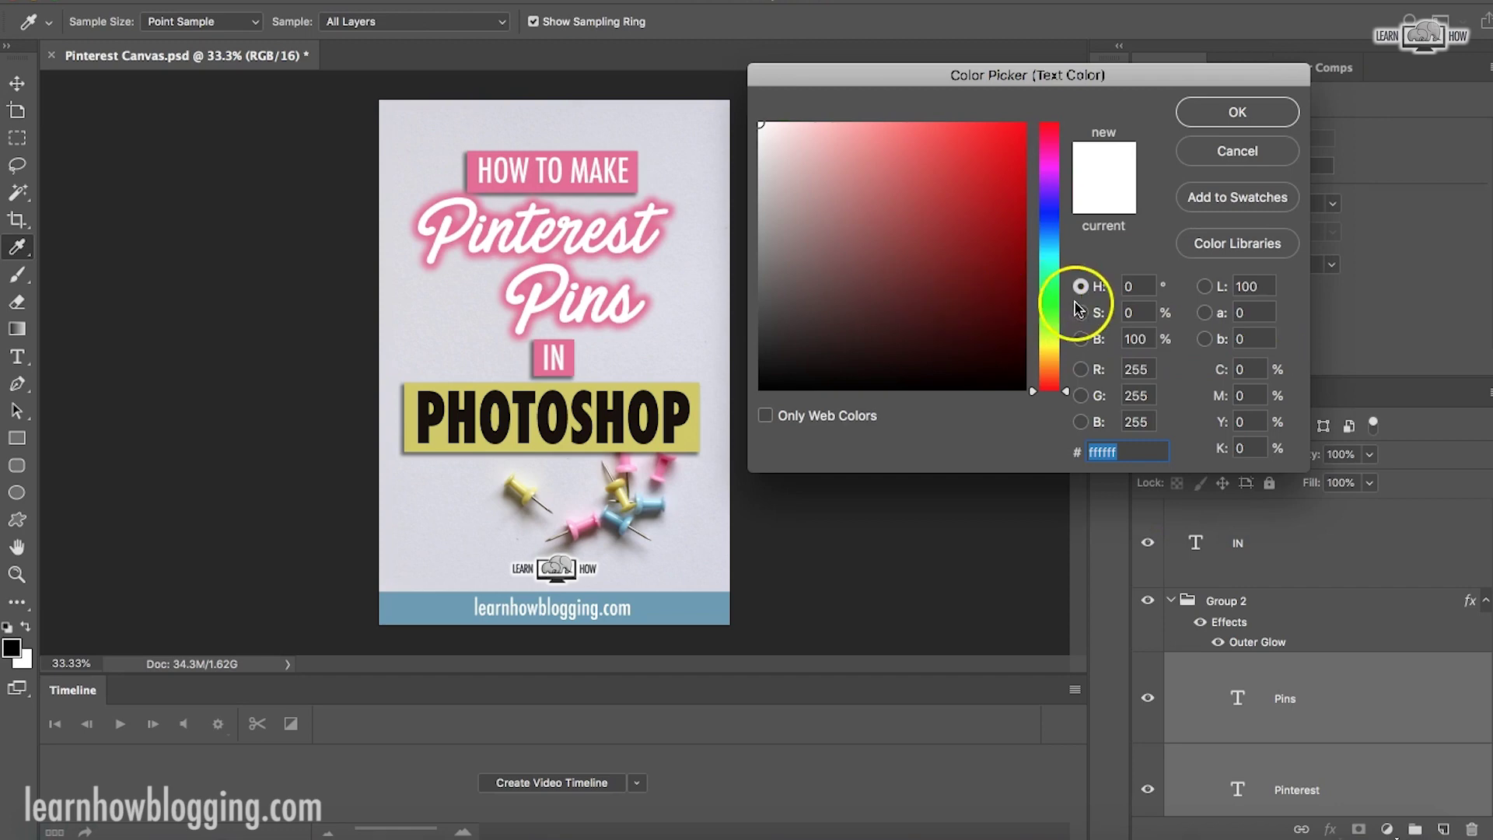
click(699, 435)
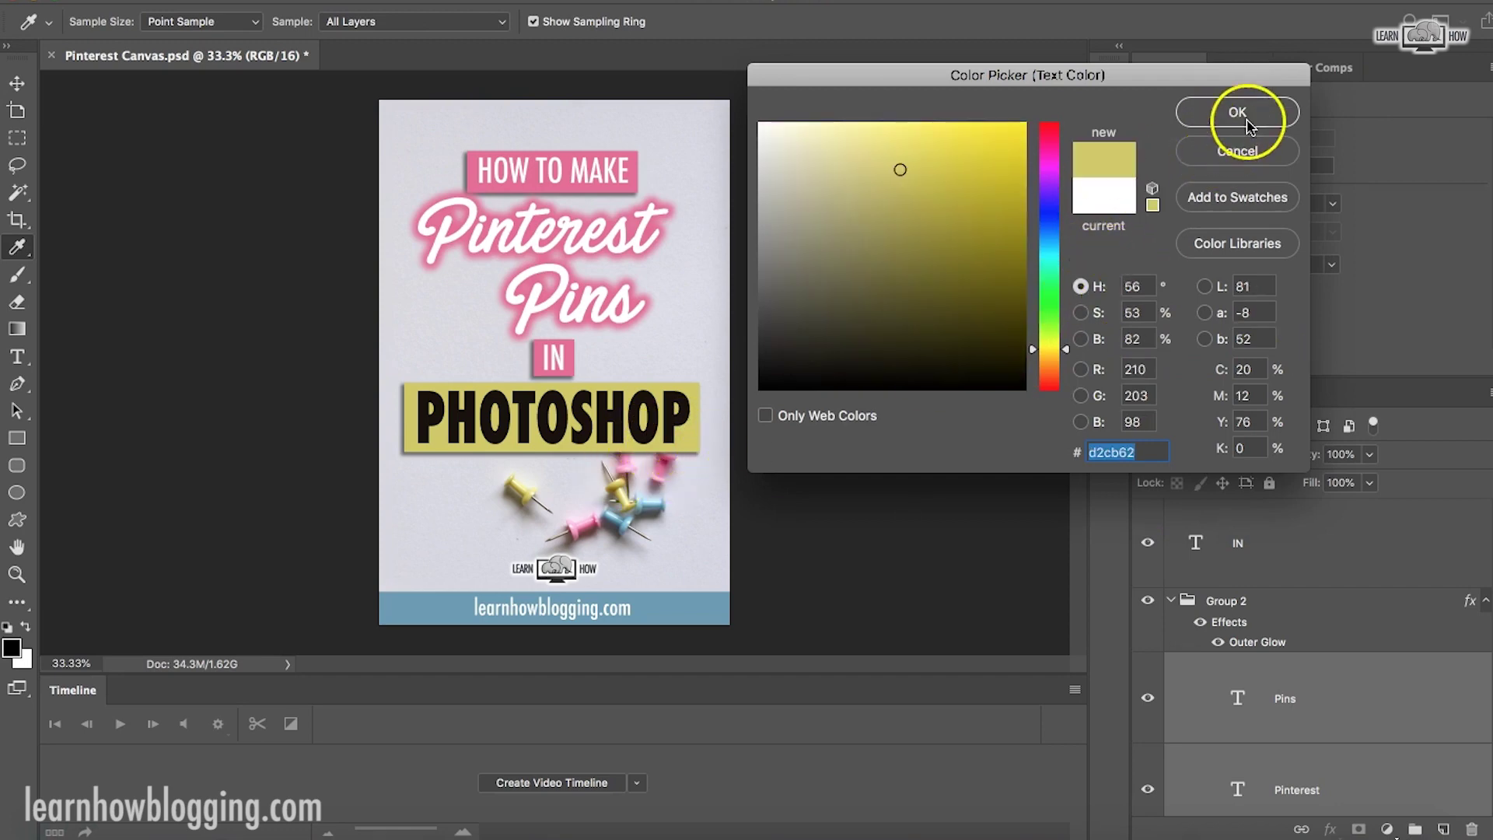
click(1240, 117)
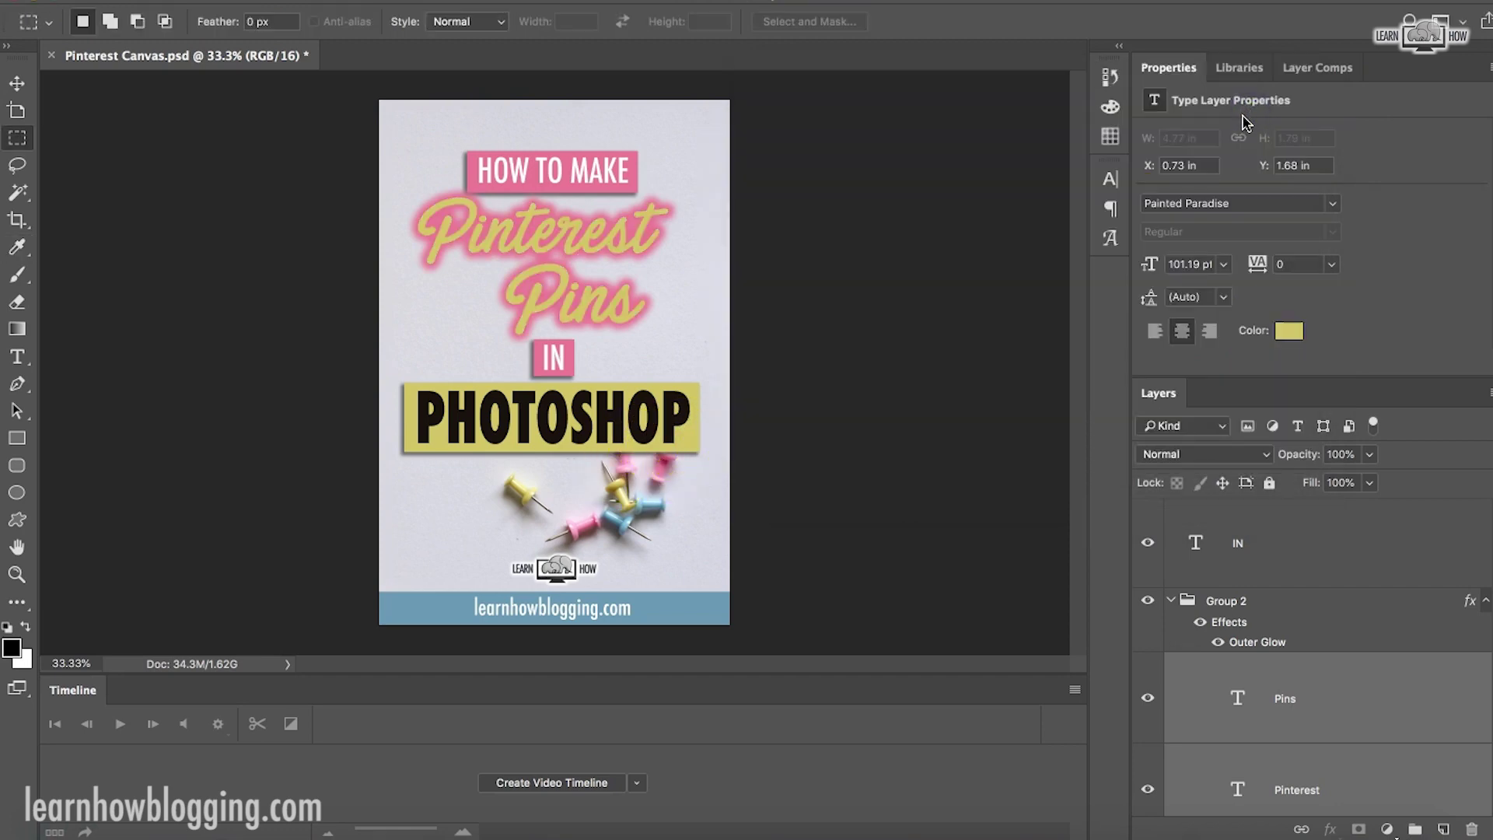
click(1288, 330)
drag(872, 296, 726, 417)
click(1238, 111)
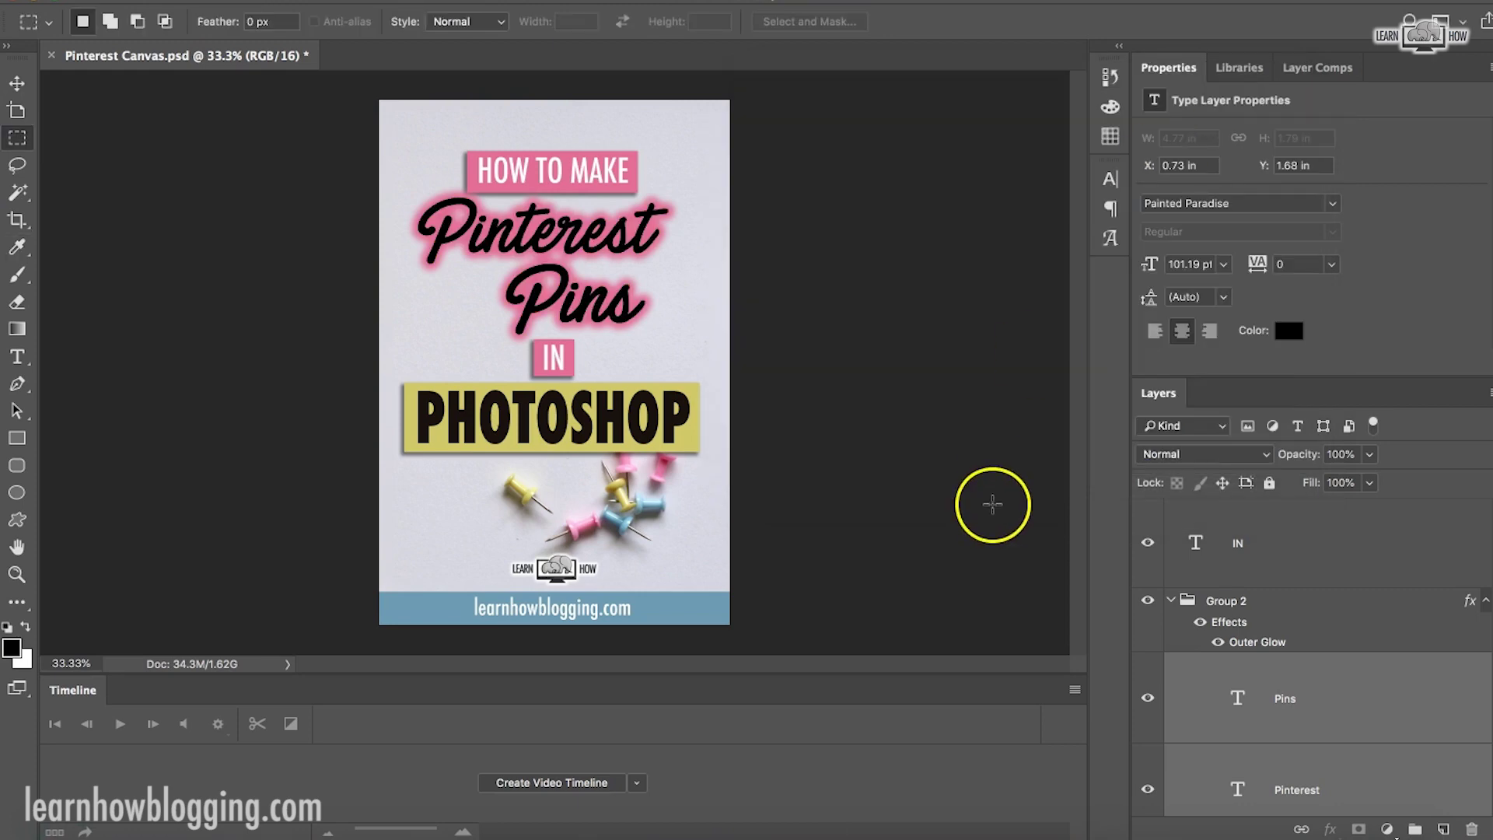
scroll(1366, 653, down, 1)
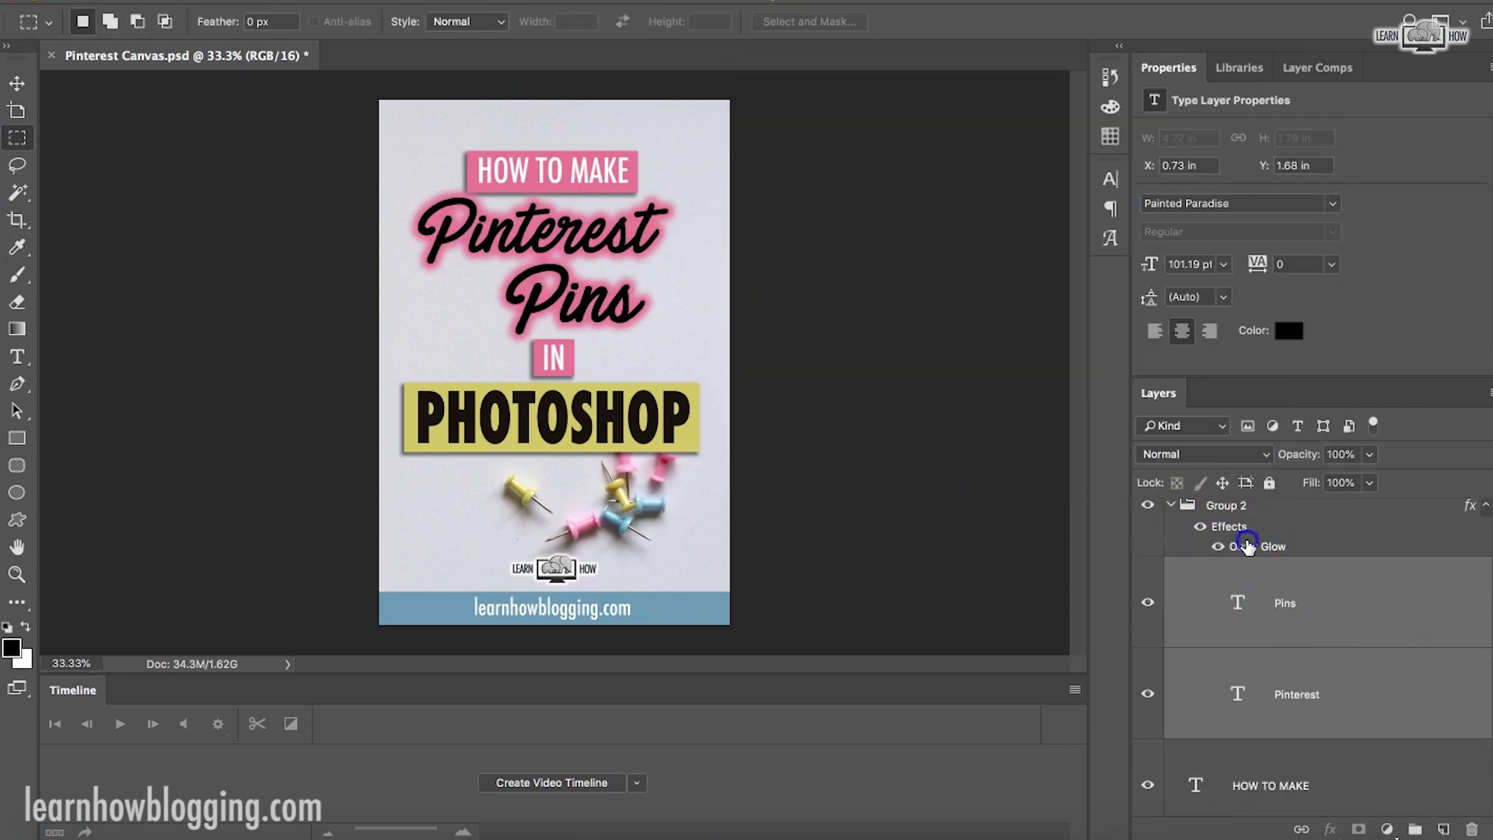
double_click(1197, 529)
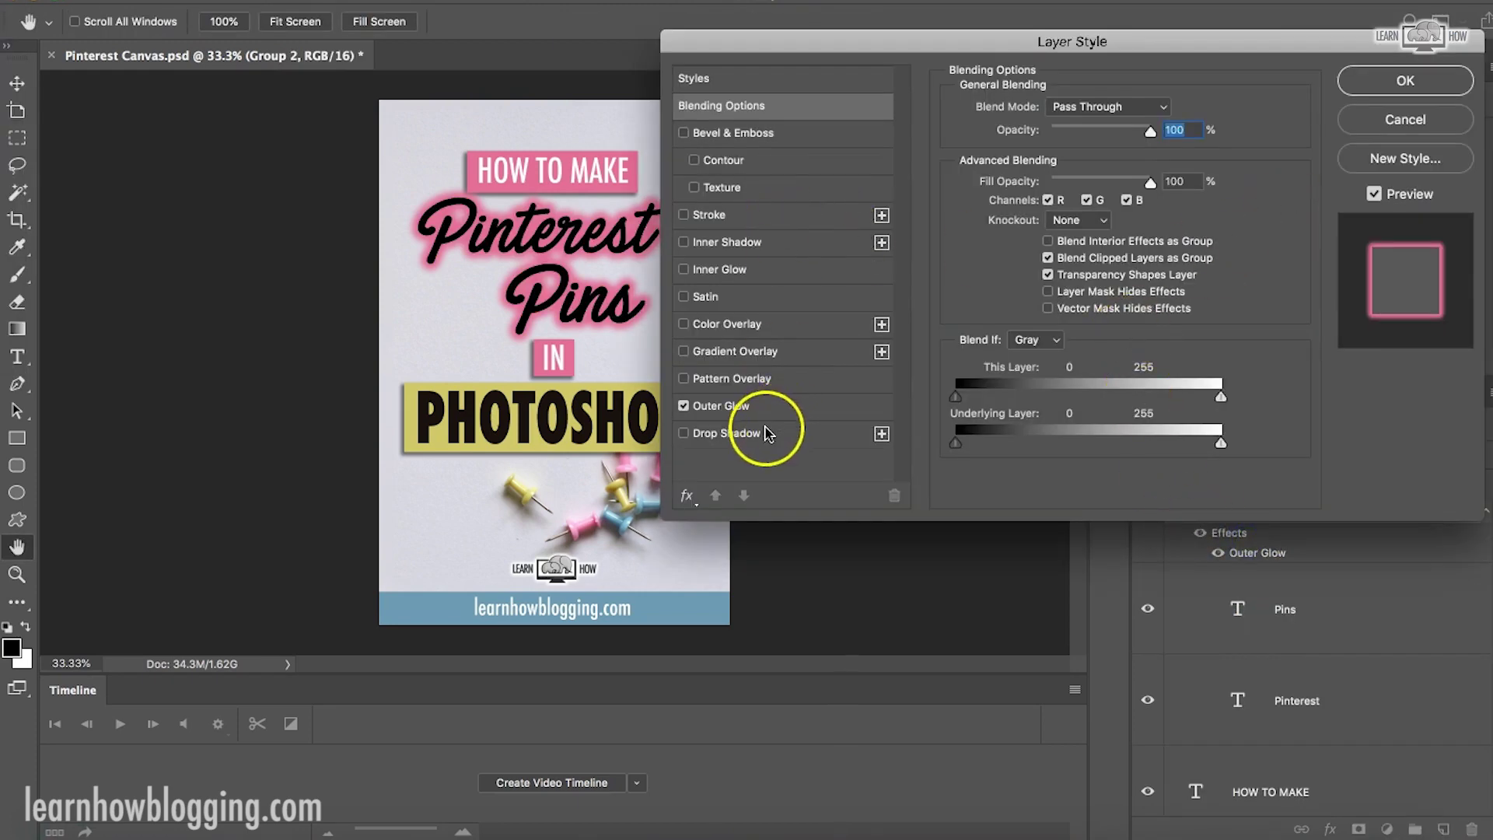
- Recolour Group 2's outer glow yellow, sampled from the PHOTOSHOP label box
click(709, 405)
click(997, 180)
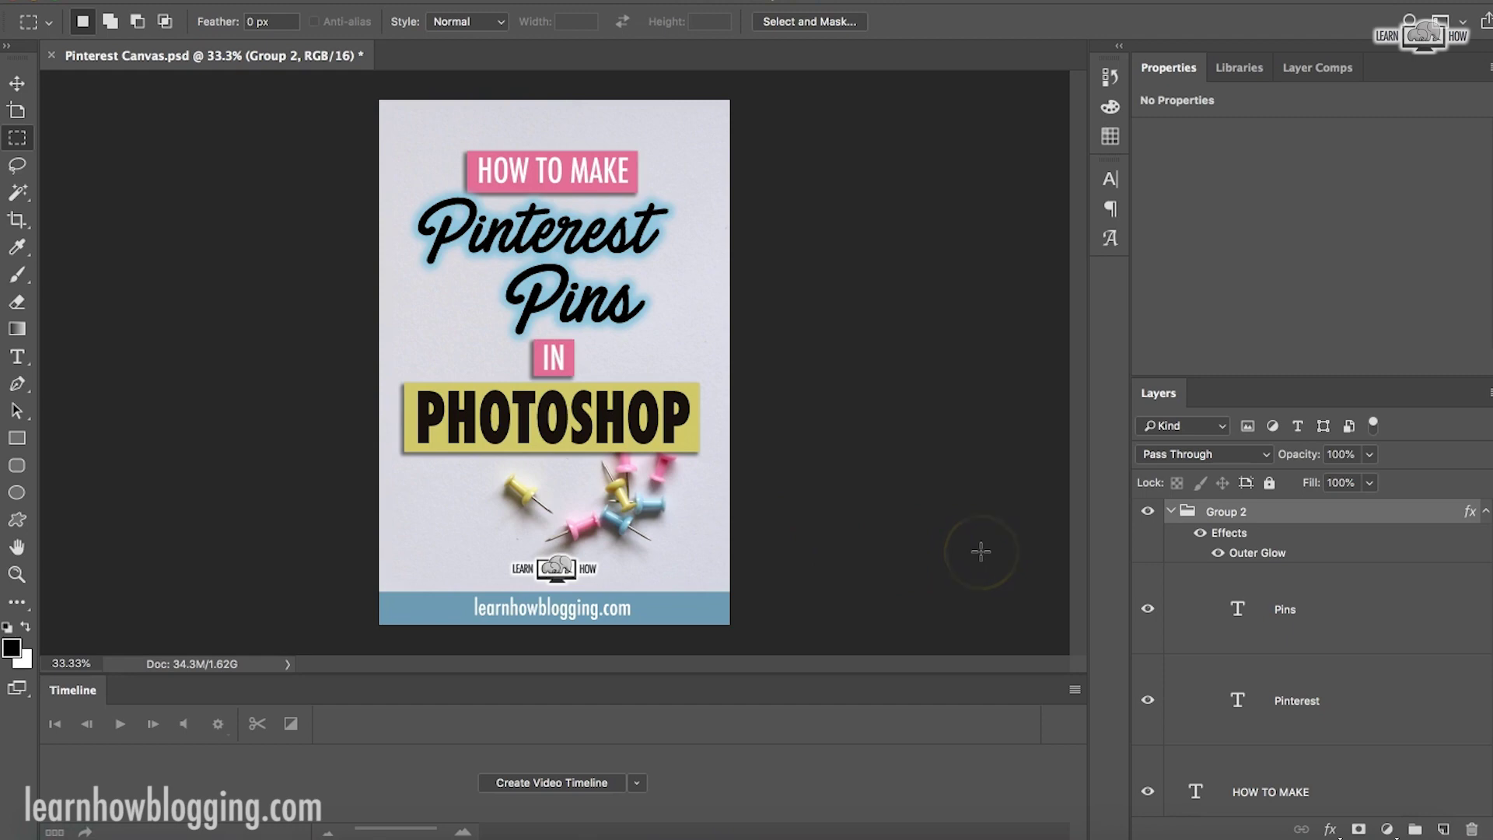
double_click(1253, 553)
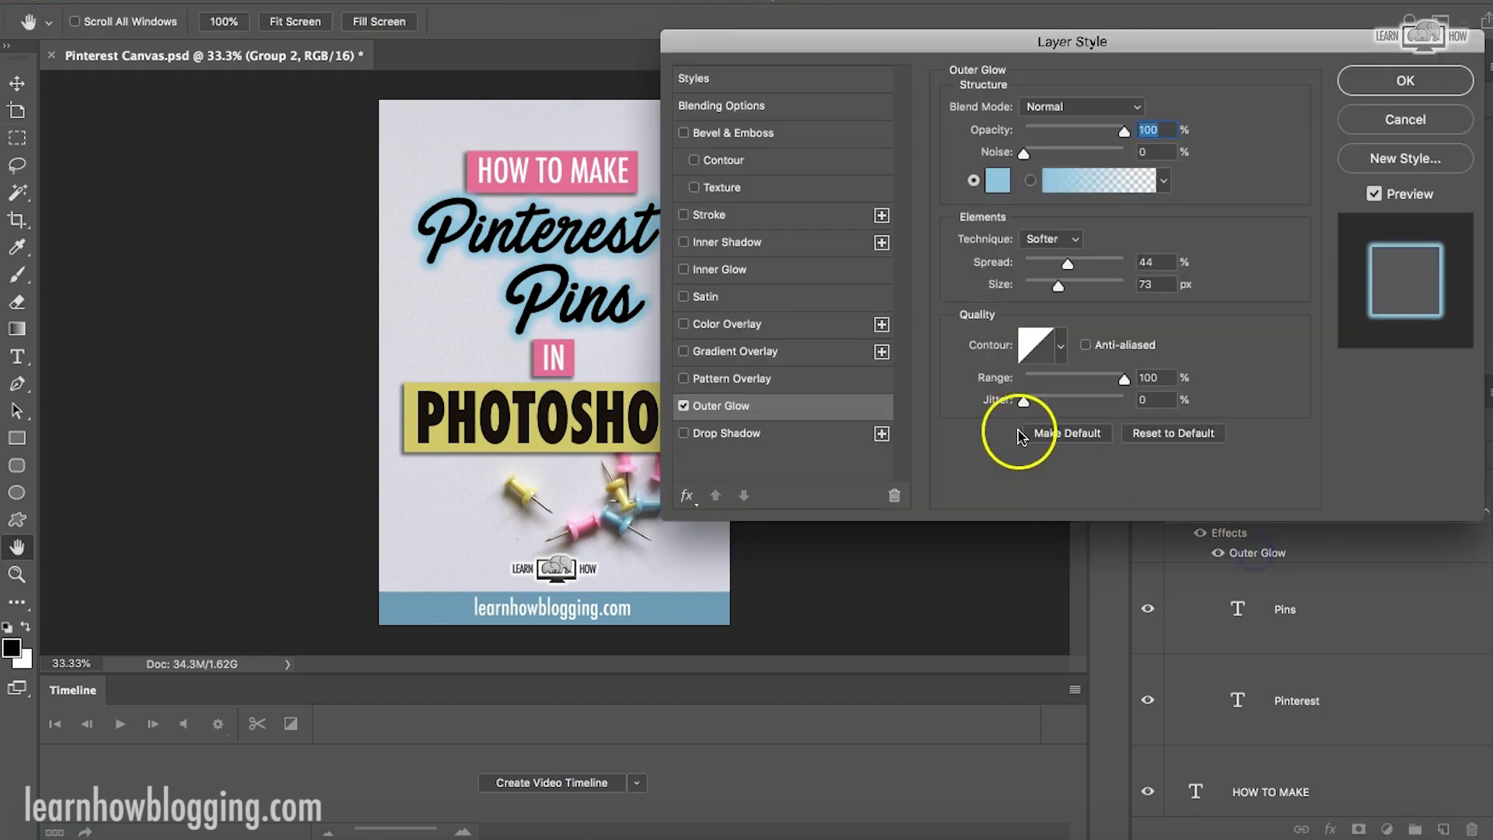
click(1255, 113)
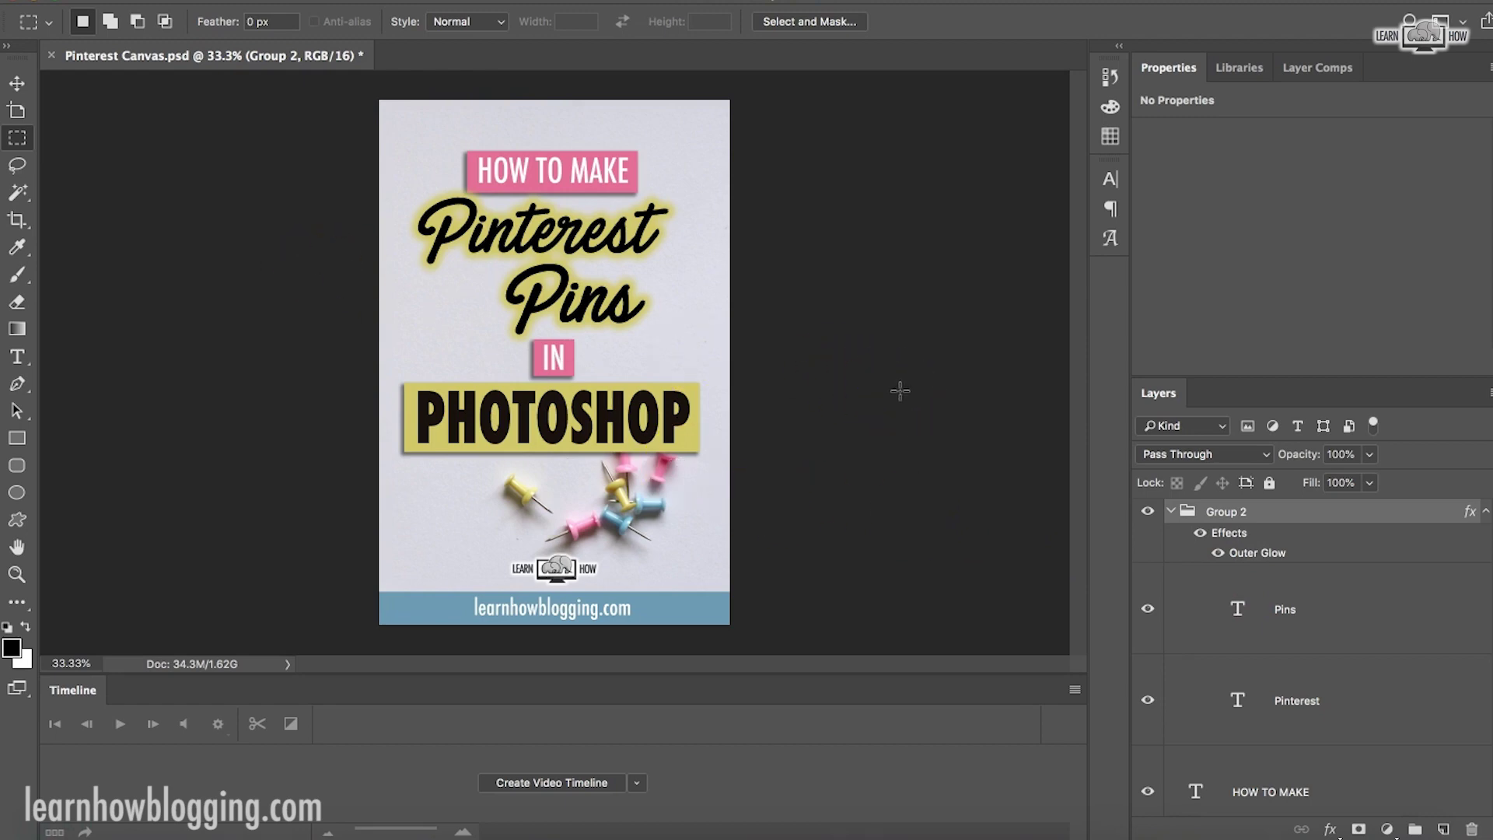
click(176, 3)
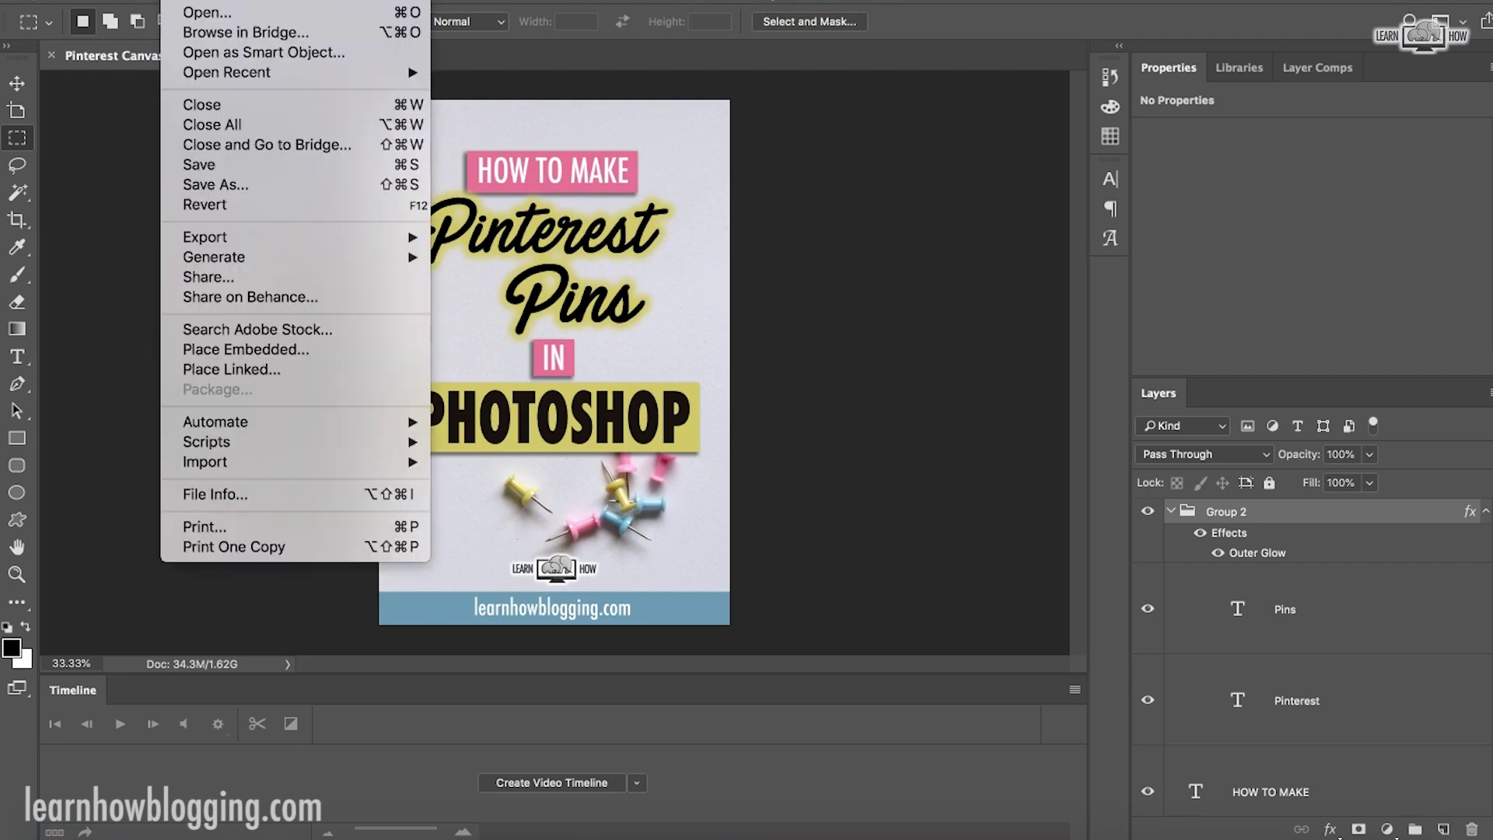
mouse_move(340, 236)
click(470, 263)
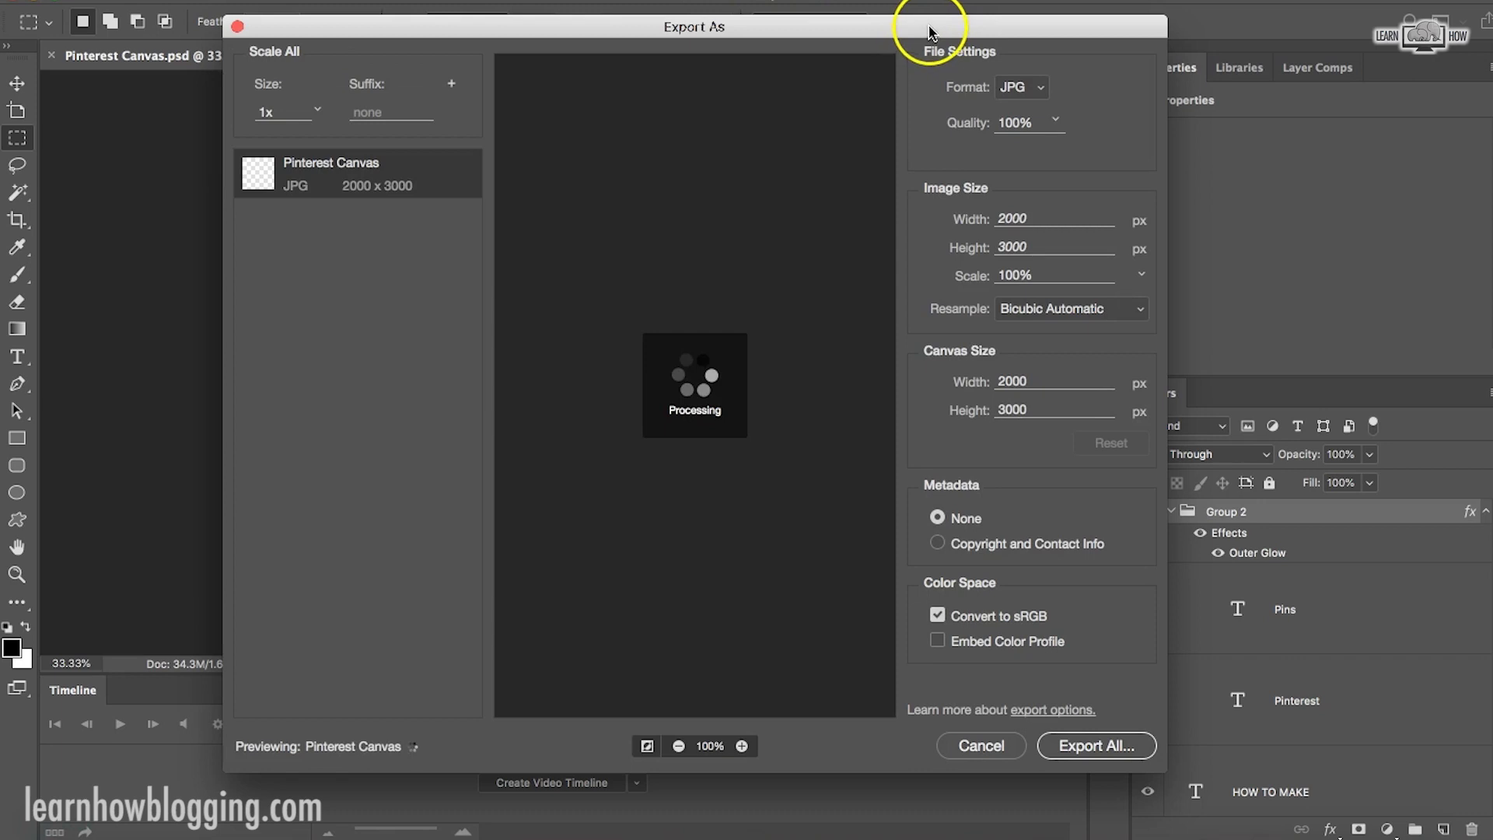
drag(930, 31, 1055, 29)
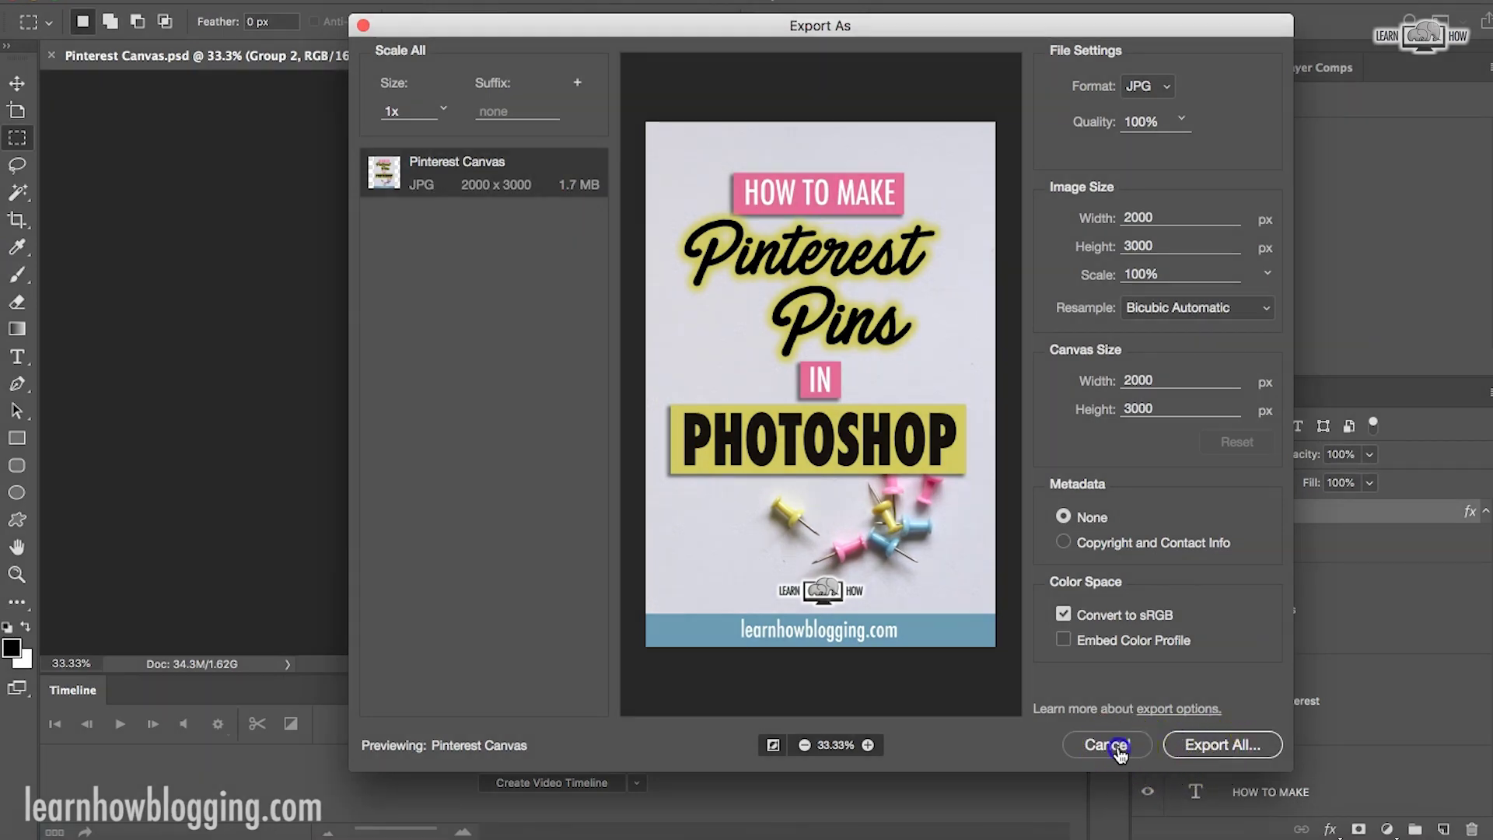
click(1107, 745)
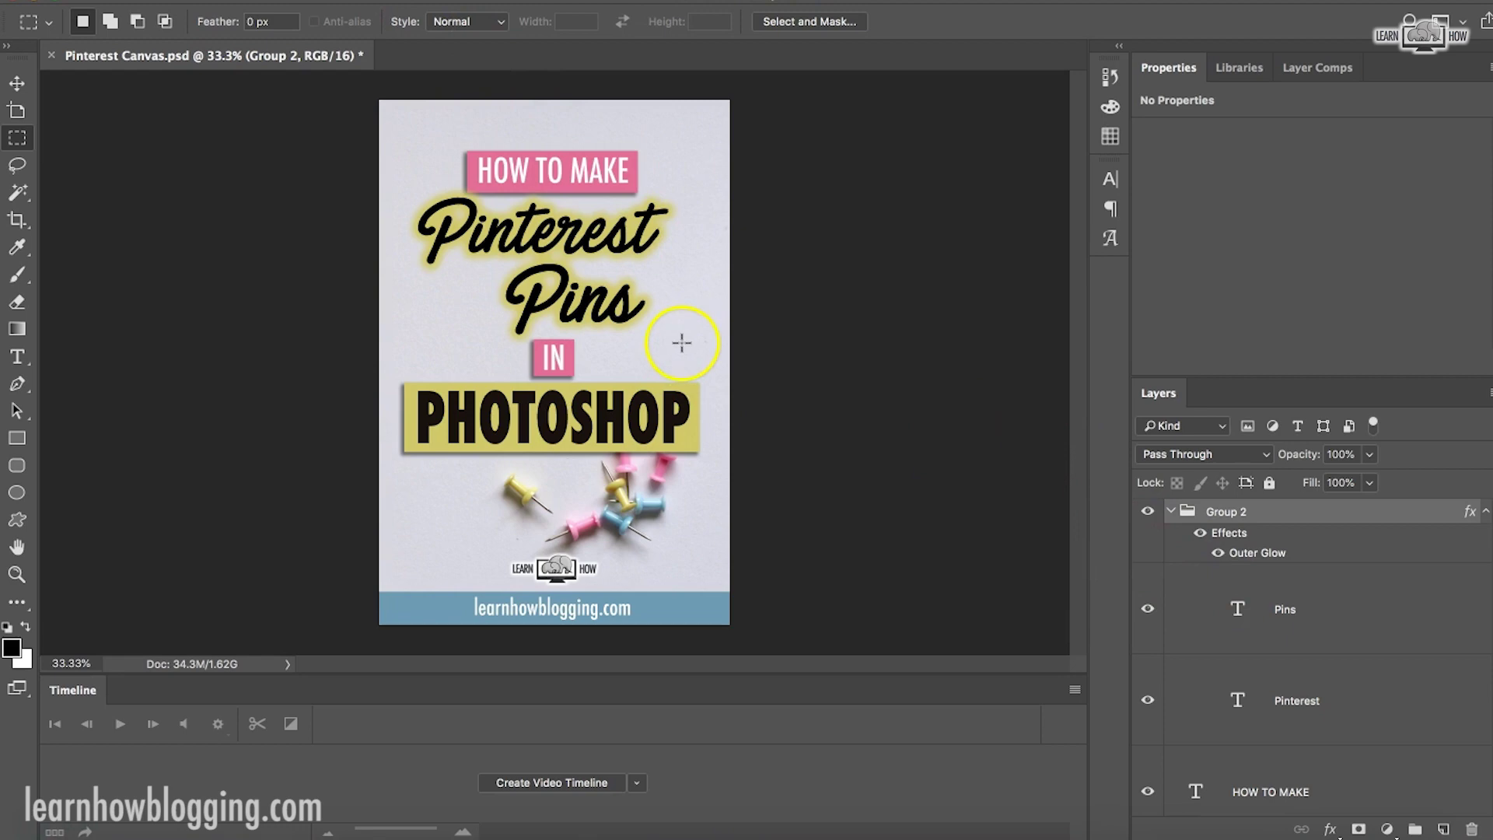
- Delete all layers from PHOTOSHOP down to Group 1, including the title text and label boxes
click(1172, 511)
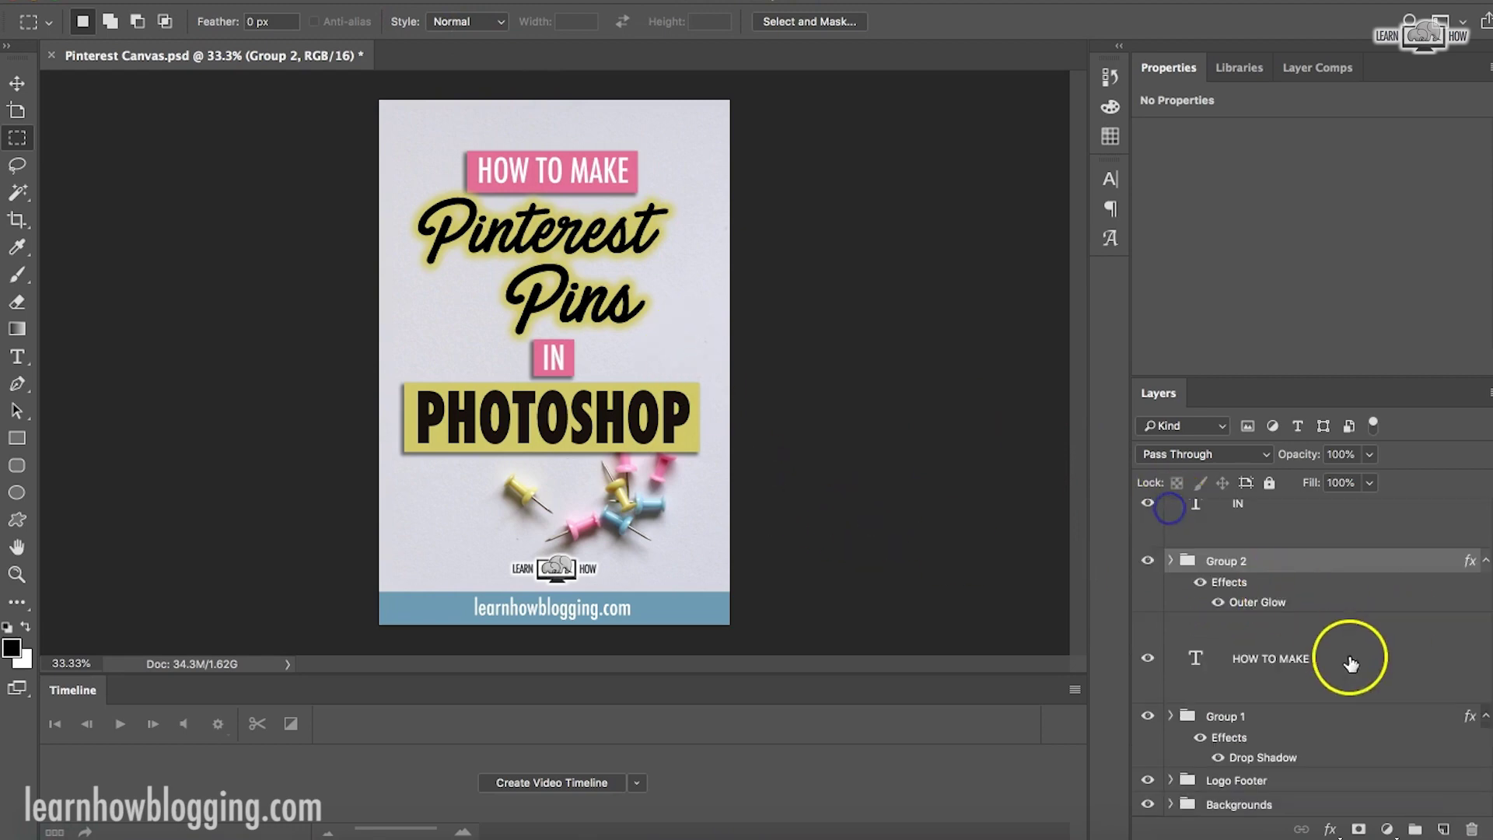
click(1306, 709)
scroll(1298, 677, up, 3)
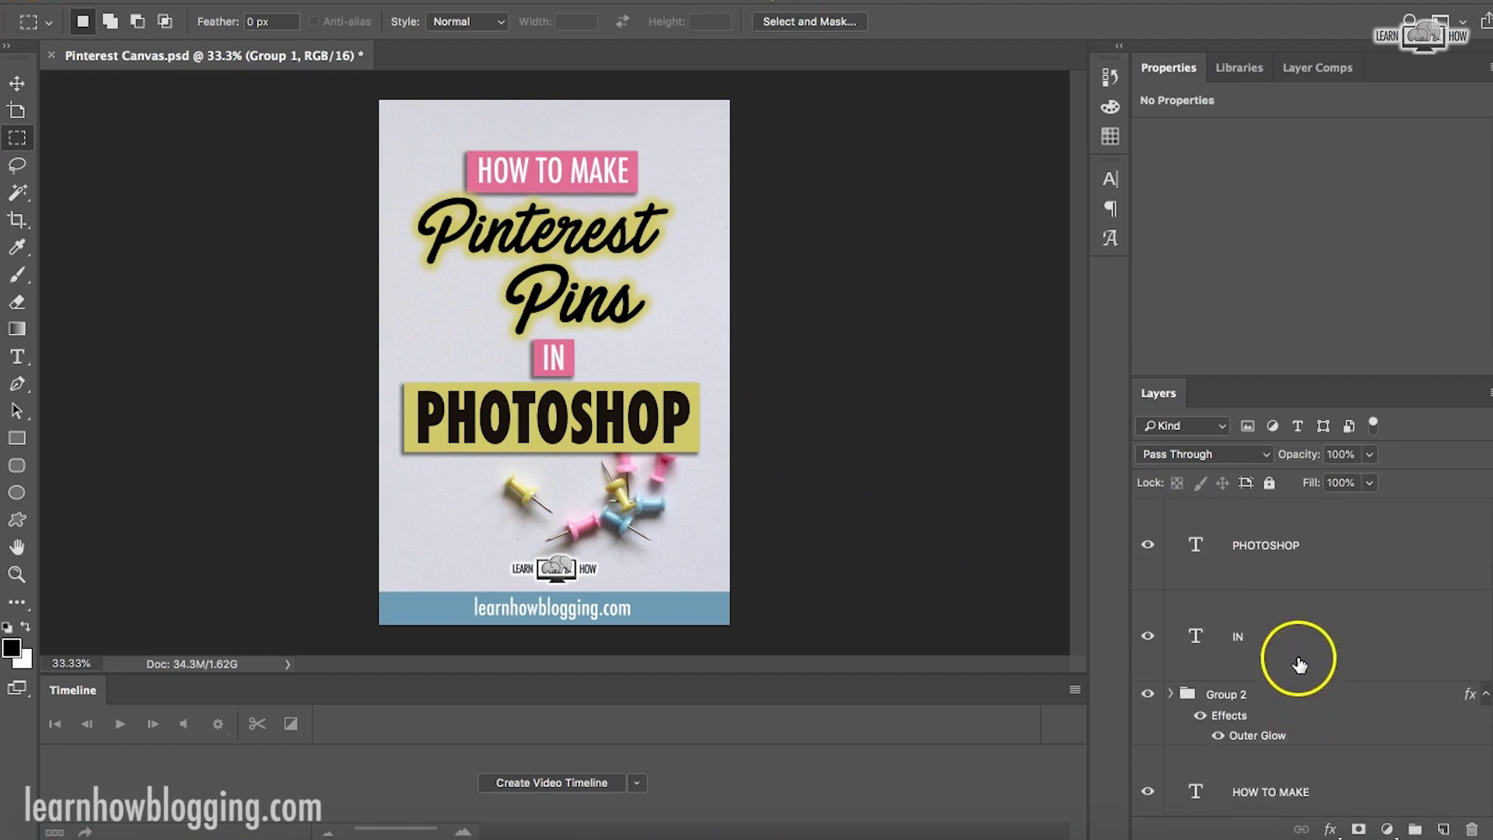
shift+click(1250, 533)
key(Delete)
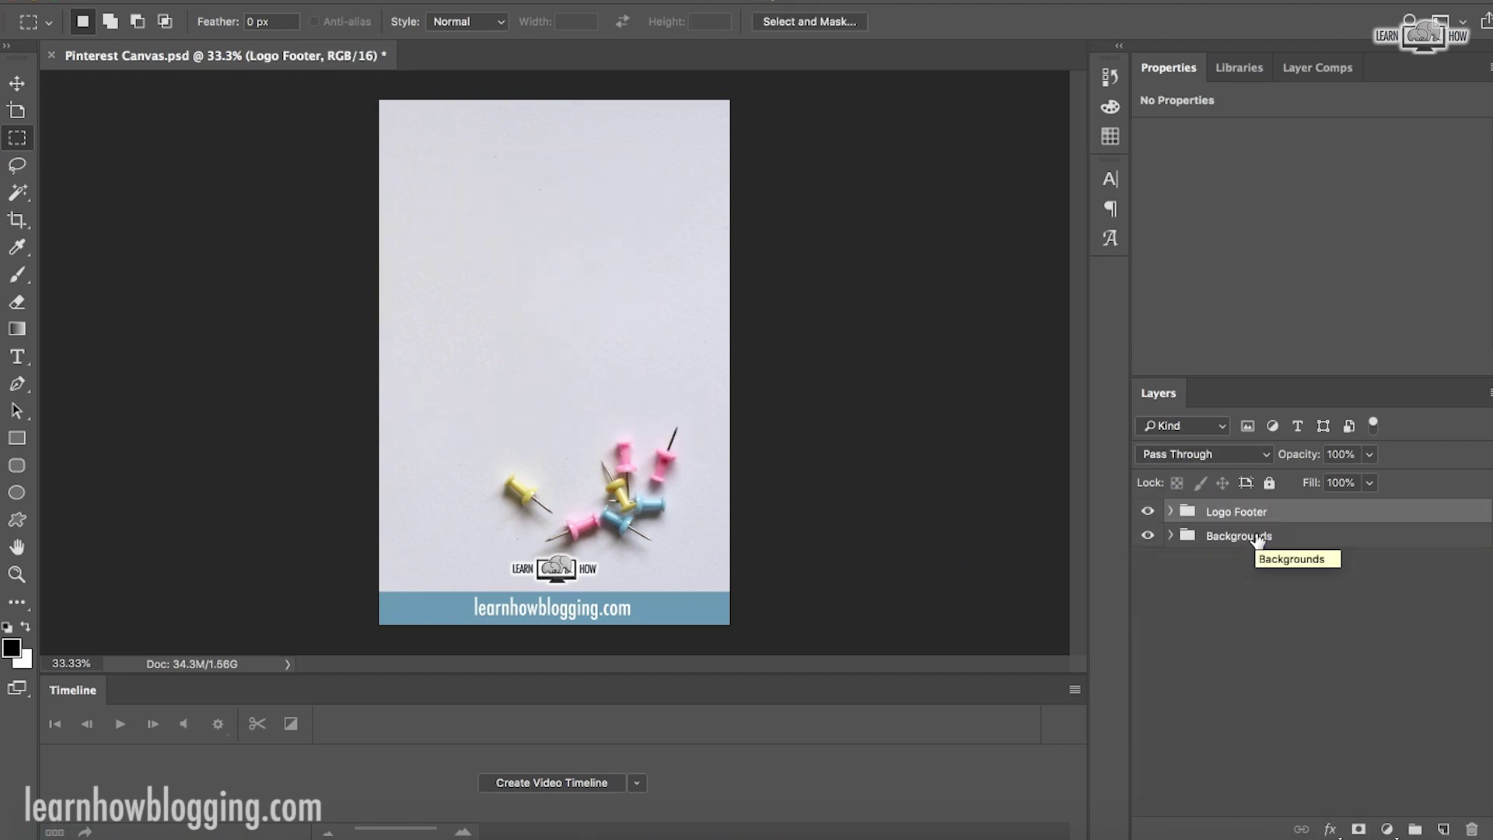